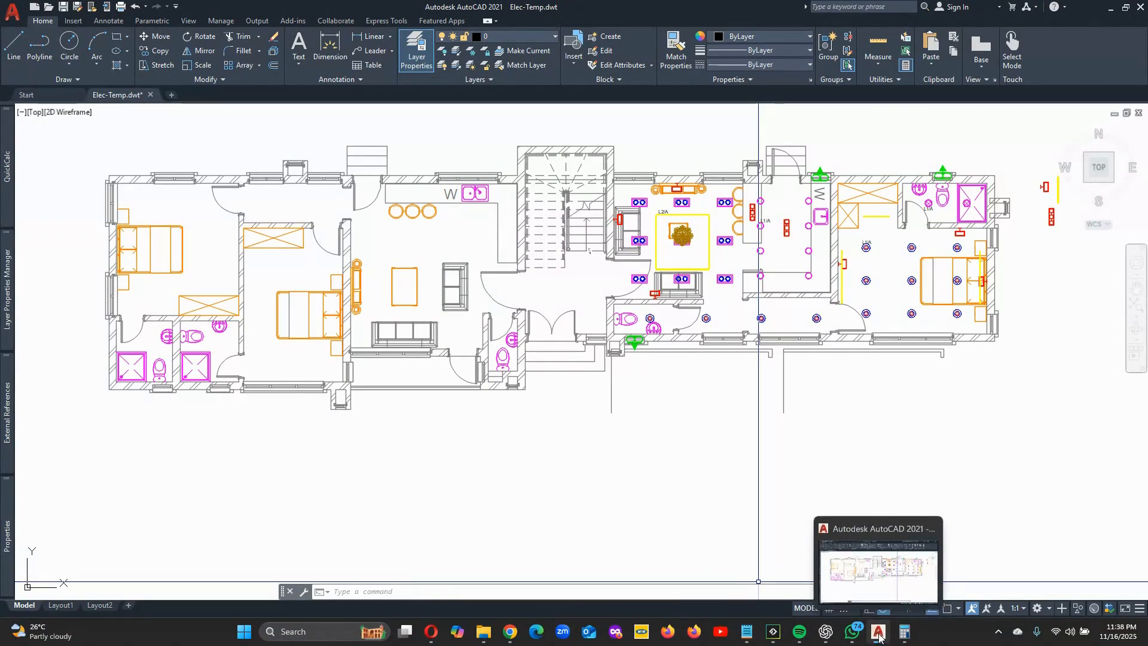
Switch to the browser's Electrical Design Toolkit and review its circuit, dedicated load, voltage and distribution board settings.
click(1111, 7)
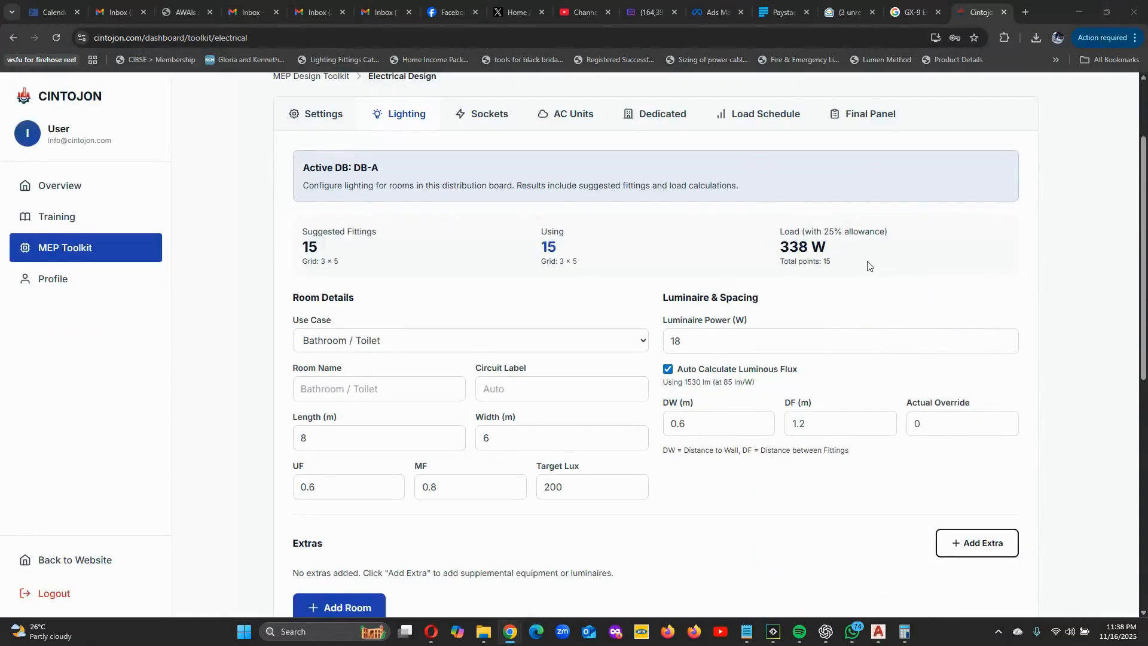
scroll(427, 205, up, 2)
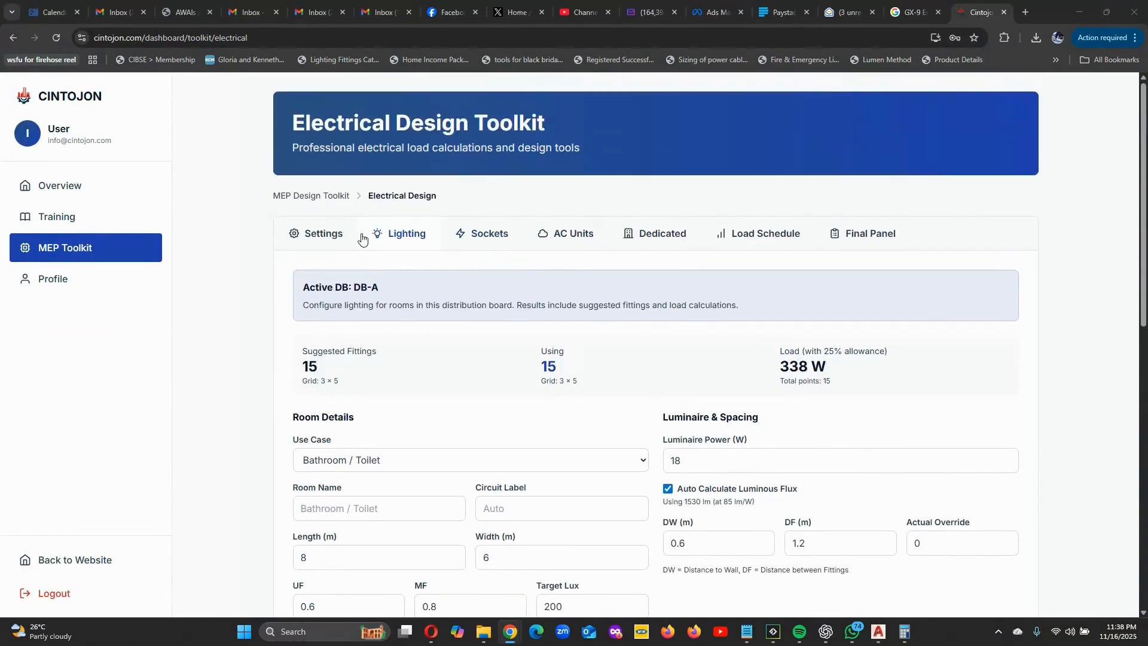
click(324, 232)
scroll(636, 258, down, 10)
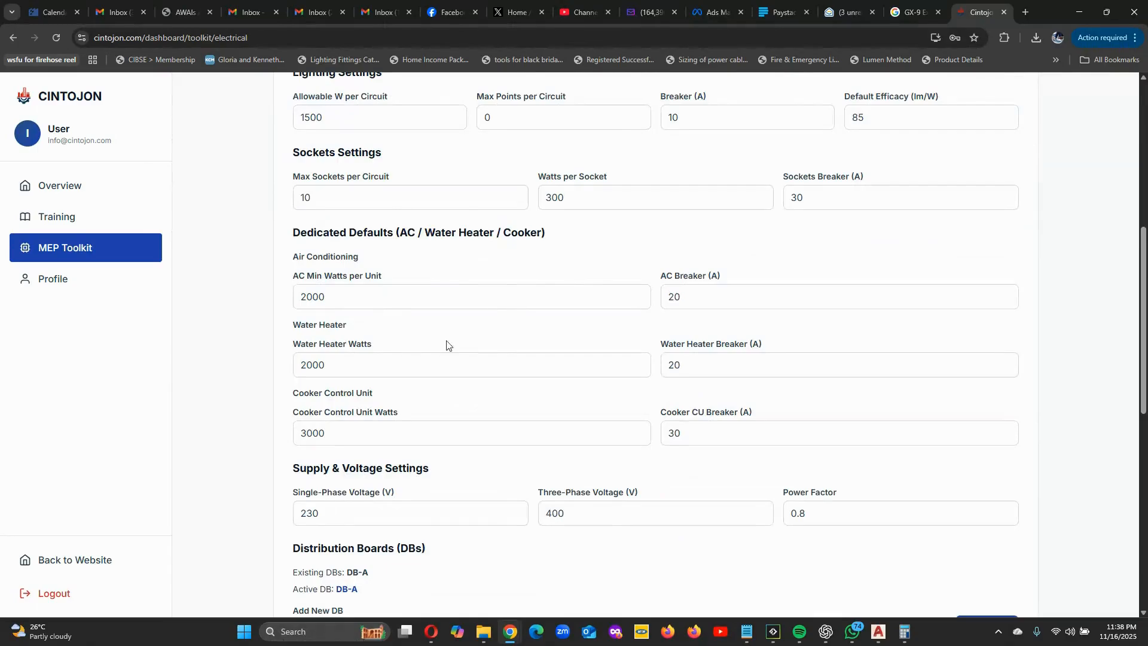
scroll(430, 403, down, 1)
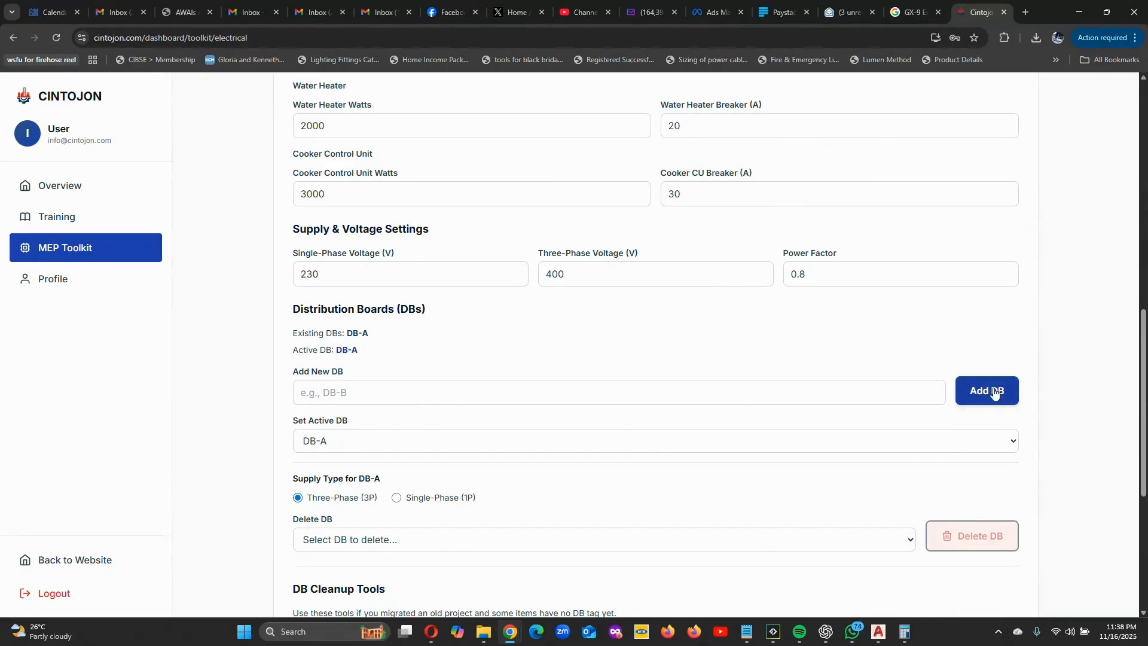
scroll(730, 469, down, 2)
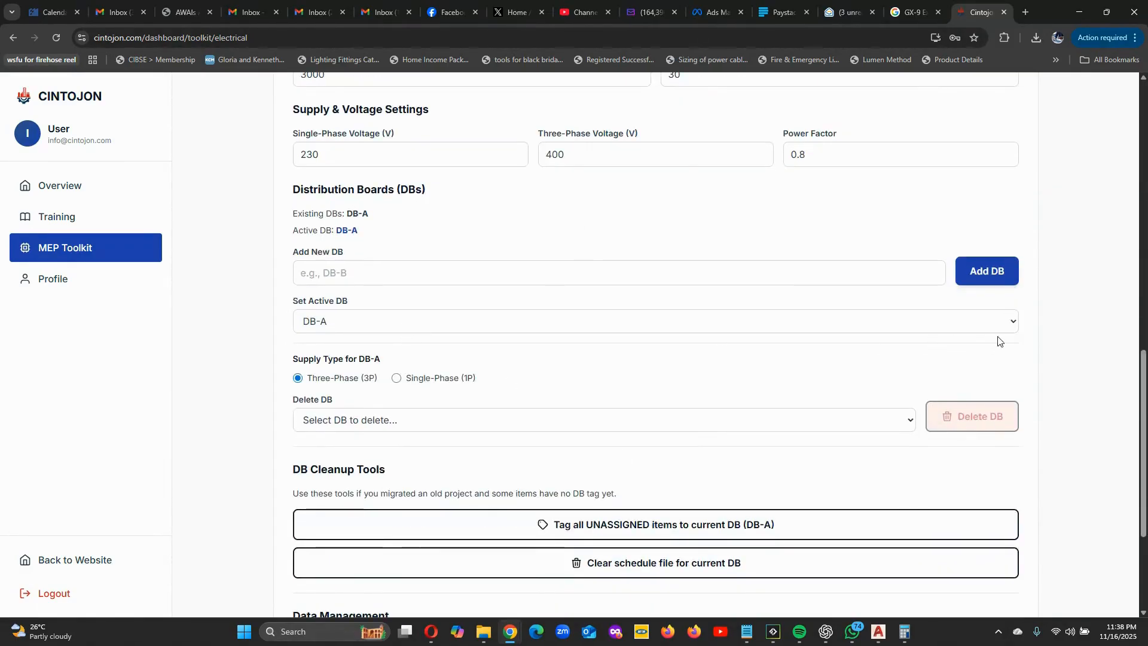
click(1005, 326)
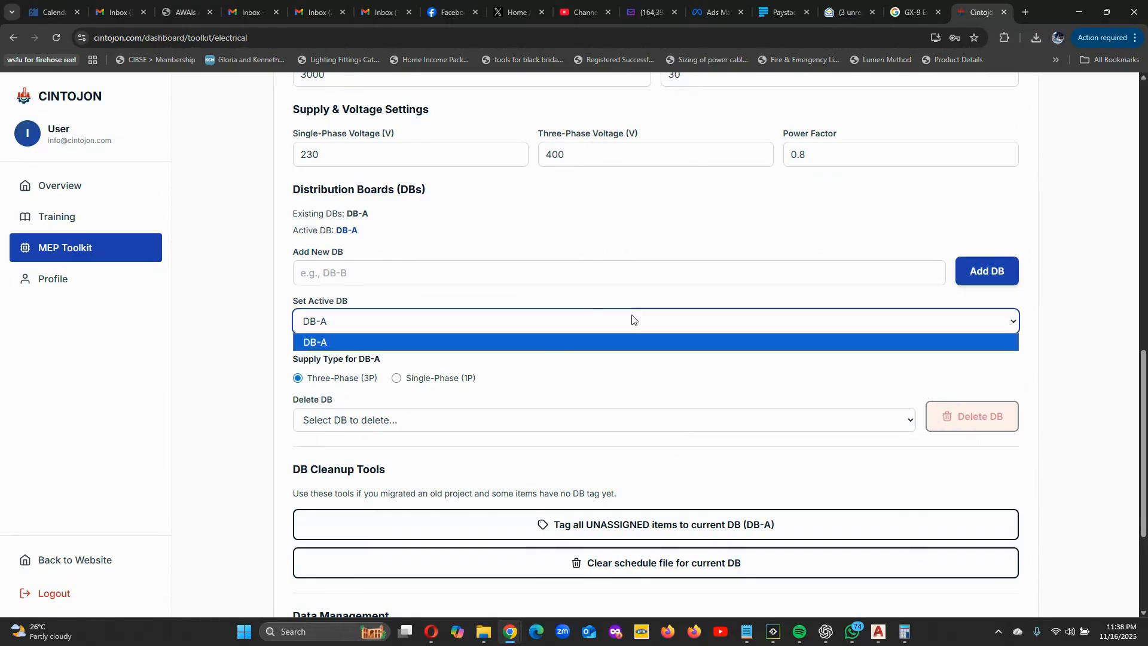
click(588, 367)
scroll(654, 312, up, 3)
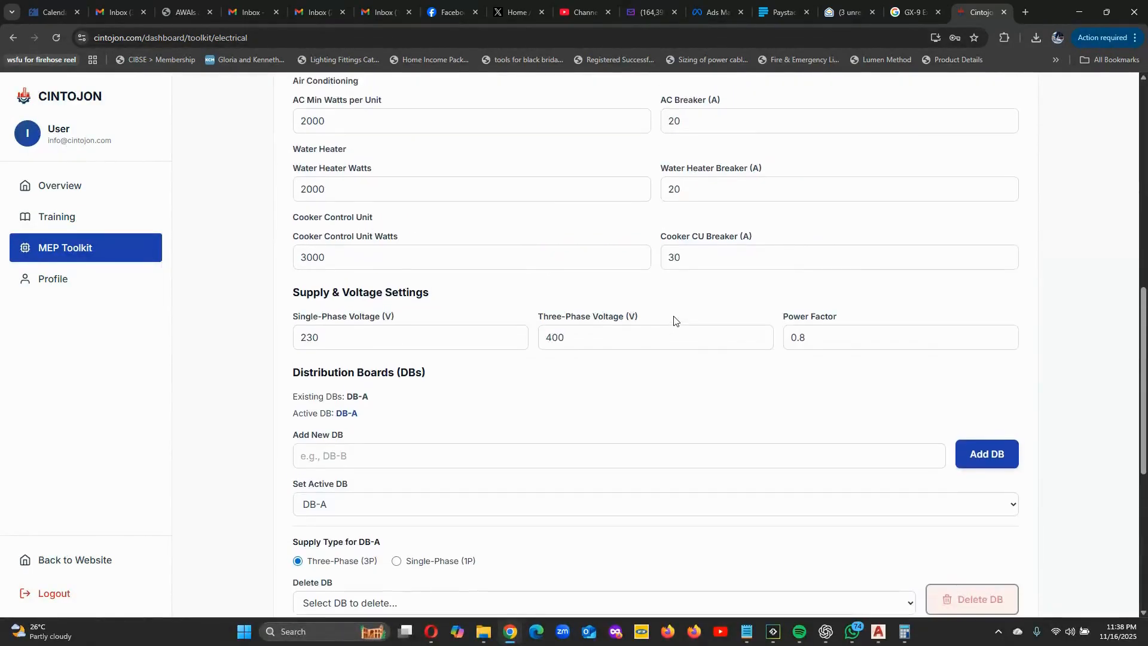
scroll(673, 321, up, 10)
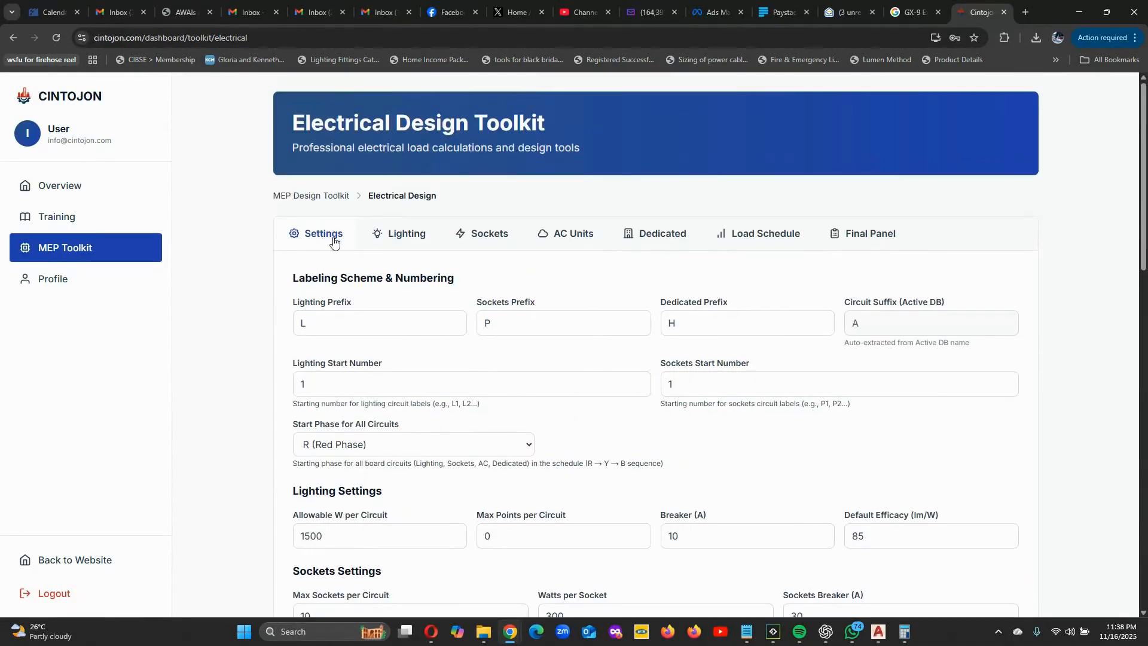
Review the lighting calculator and the rooms saved for distribution board DB-A.
click(413, 239)
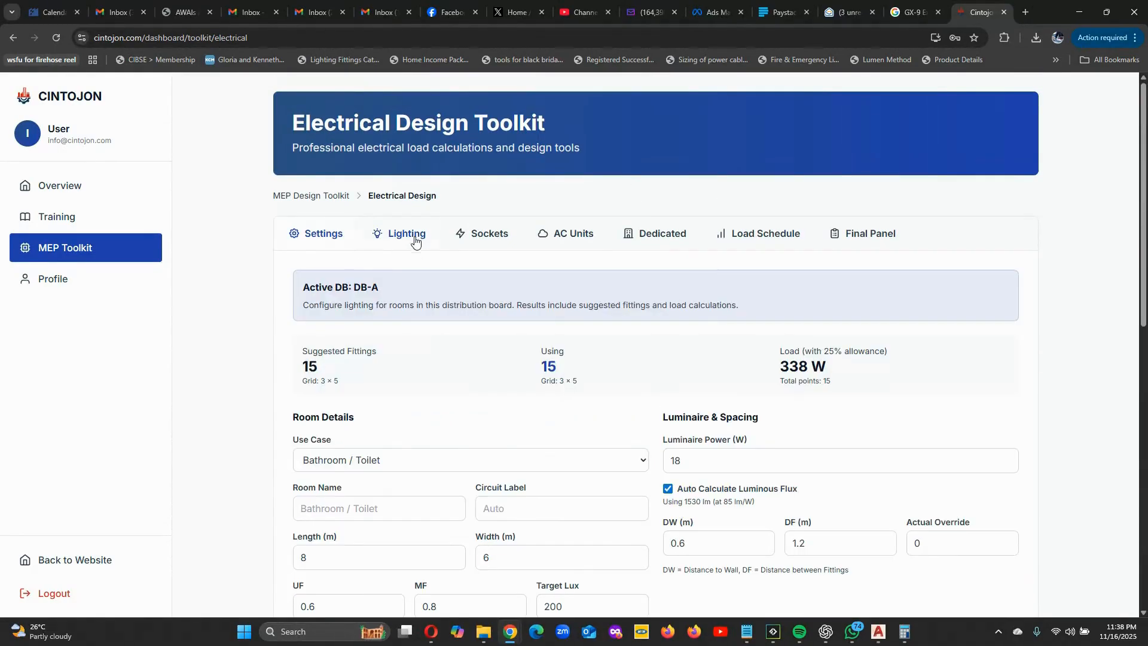
scroll(394, 394, down, 10)
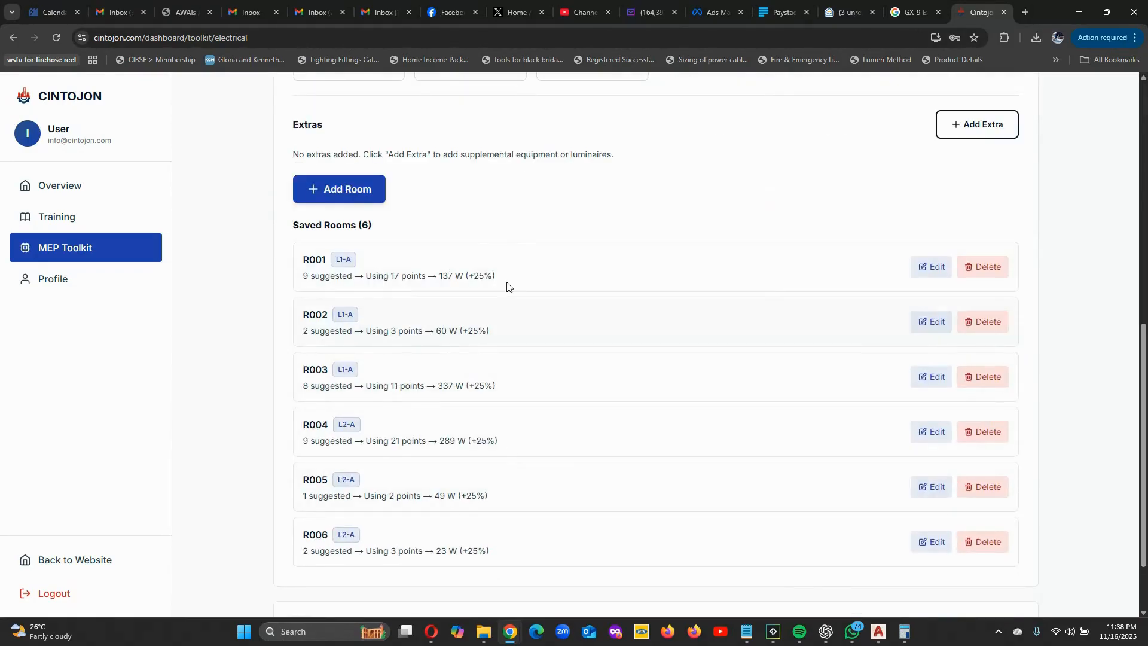
scroll(619, 386, up, 10)
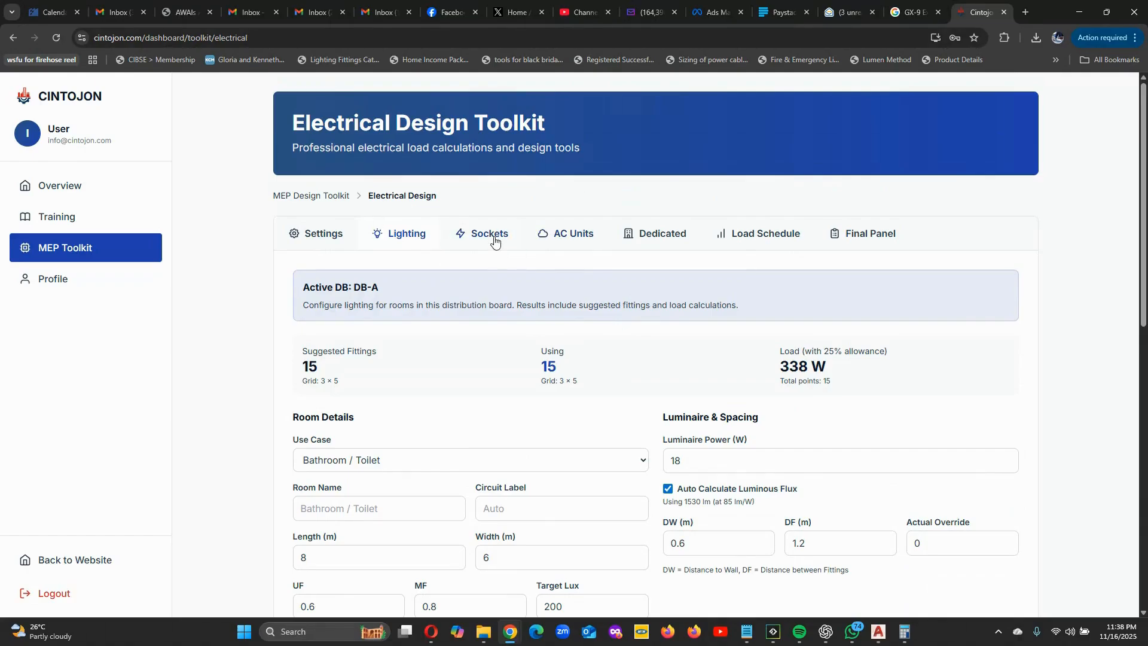
Switch to AutoCAD and copy the architectural floor plan, without the lighting symbols, into the blank space directly below the original.
click(876, 638)
scroll(550, 379, down, 2)
scroll(687, 376, up, 2)
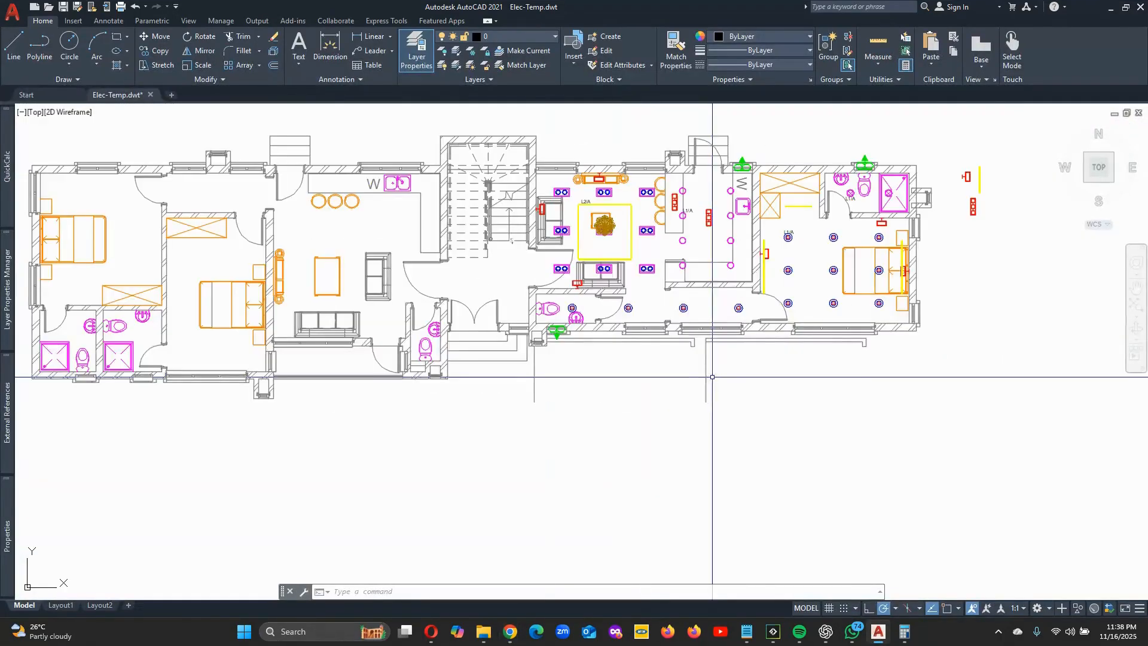
click(160, 52)
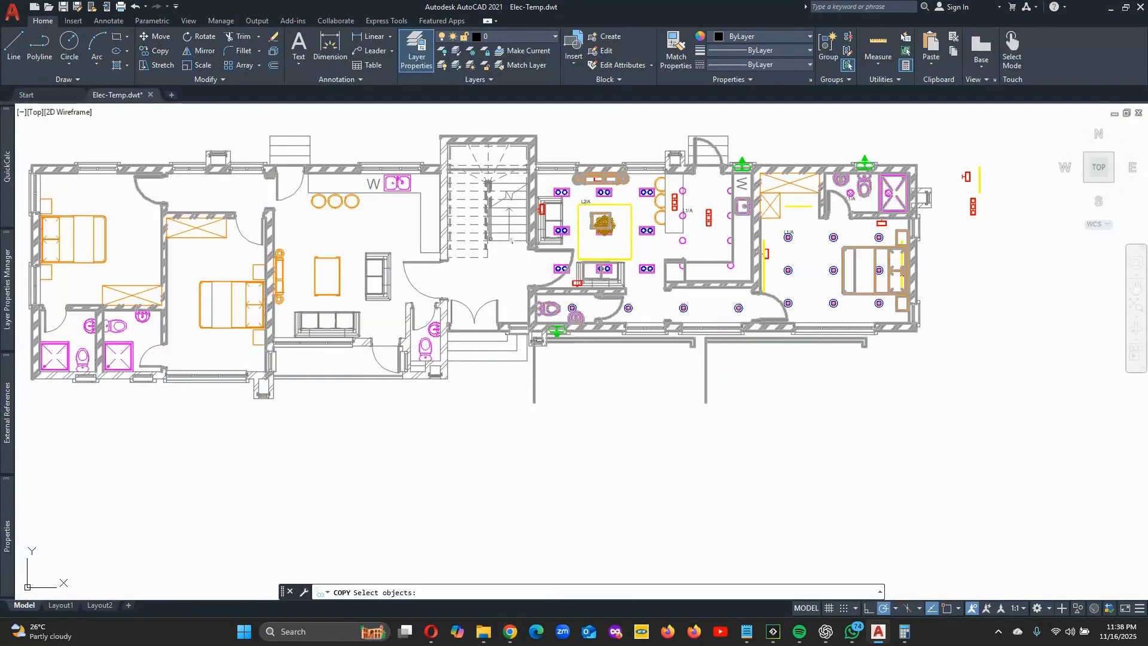
click(511, 241)
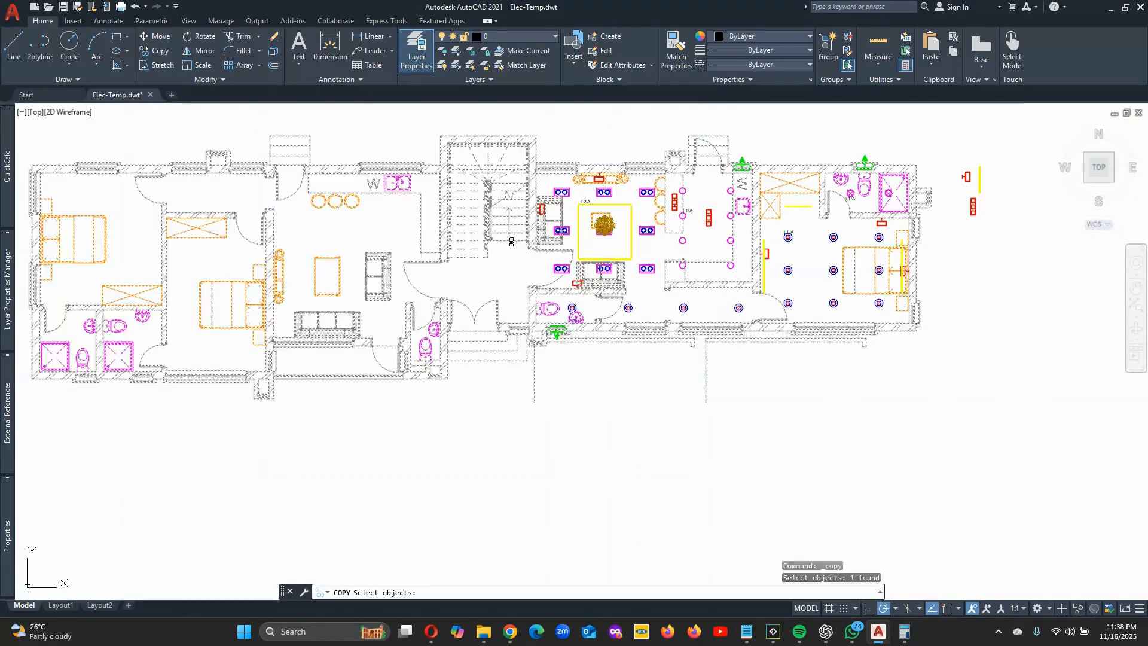
scroll(511, 241, down, 3)
key(Return)
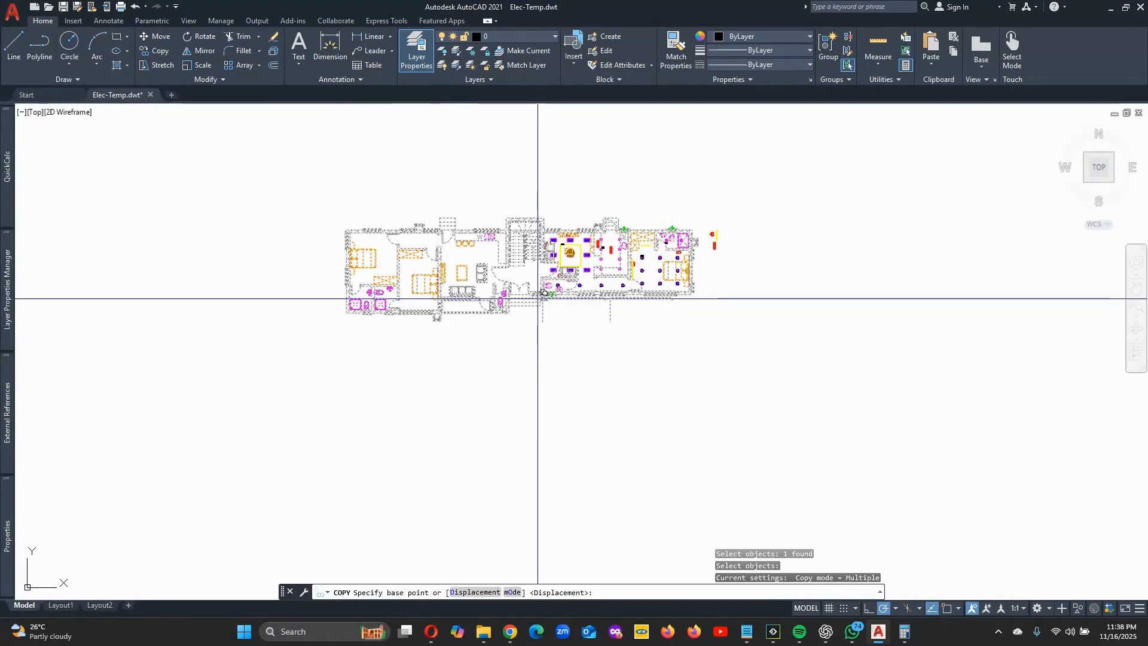
click(543, 292)
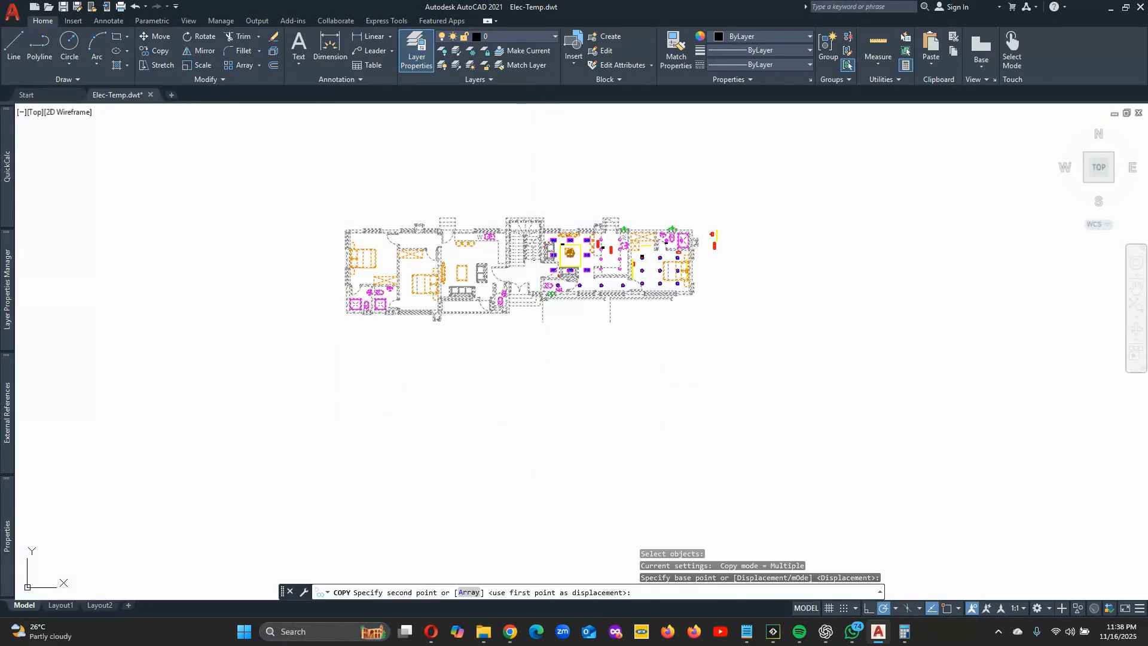
click(533, 434)
right_click(397, 387)
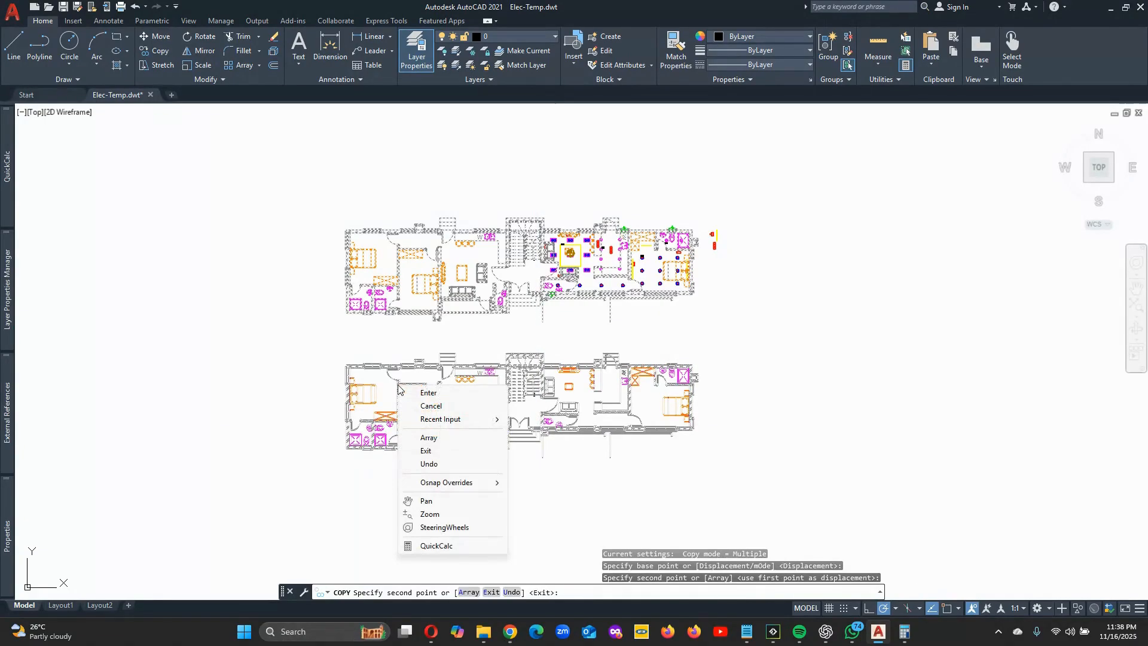
click(429, 392)
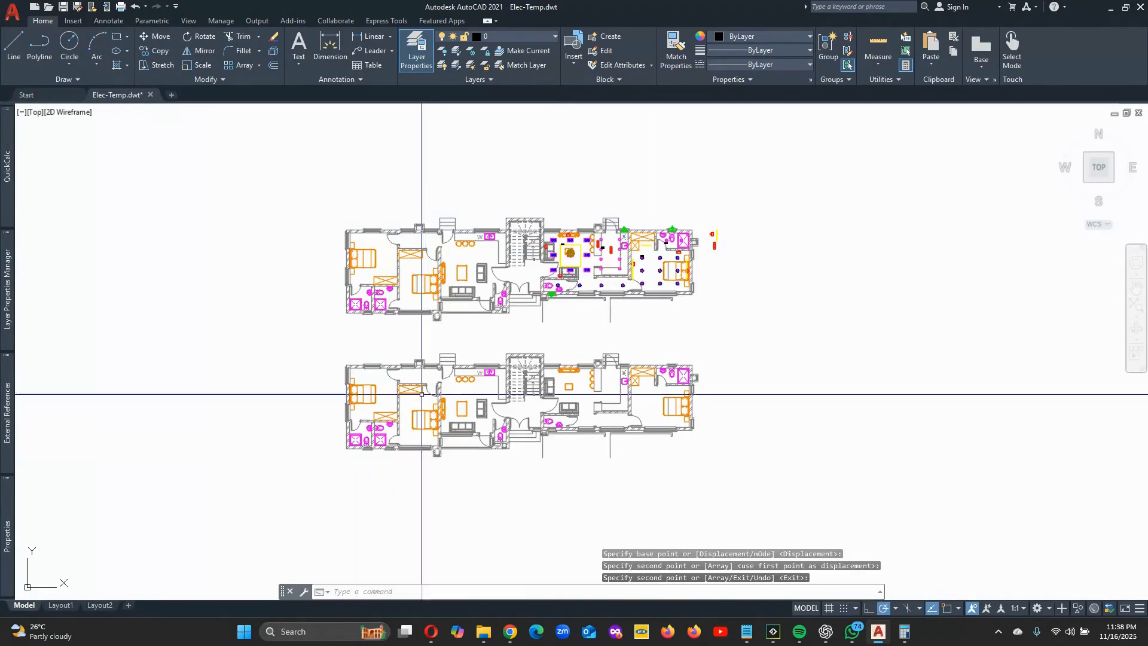
Measure the copied plan's far-right bedroom between its inner corners along the upper wall, using a temporary line.
scroll(661, 406, up, 5)
middle_drag(562, 351, 474, 305)
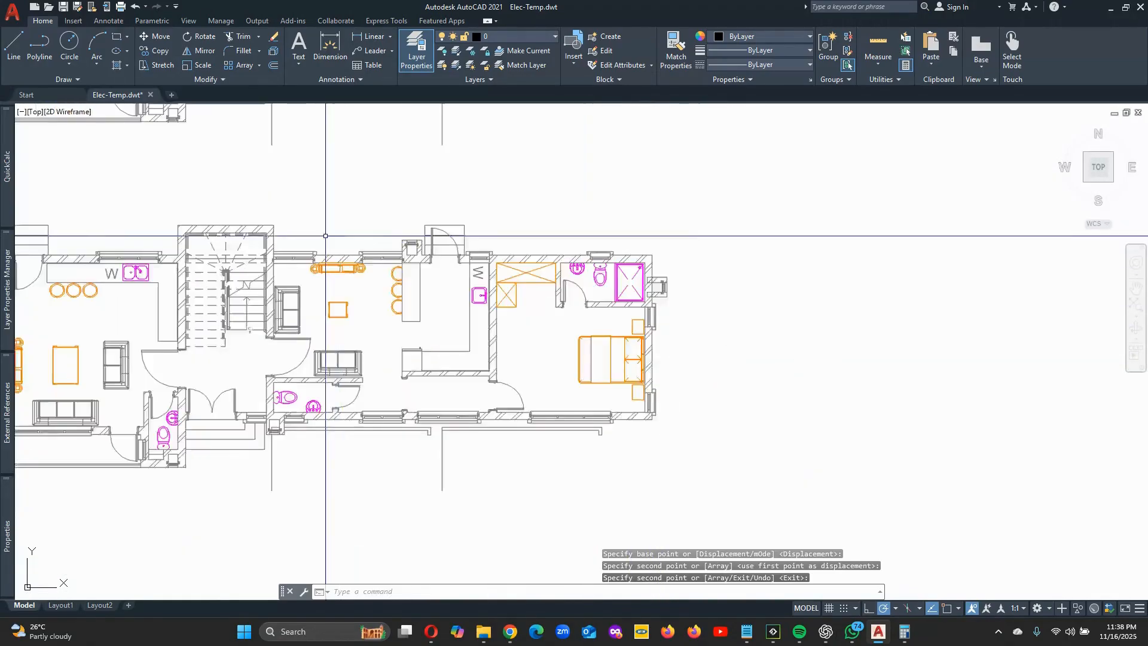
middle_drag(507, 340, 426, 304)
scroll(441, 299, up, 2)
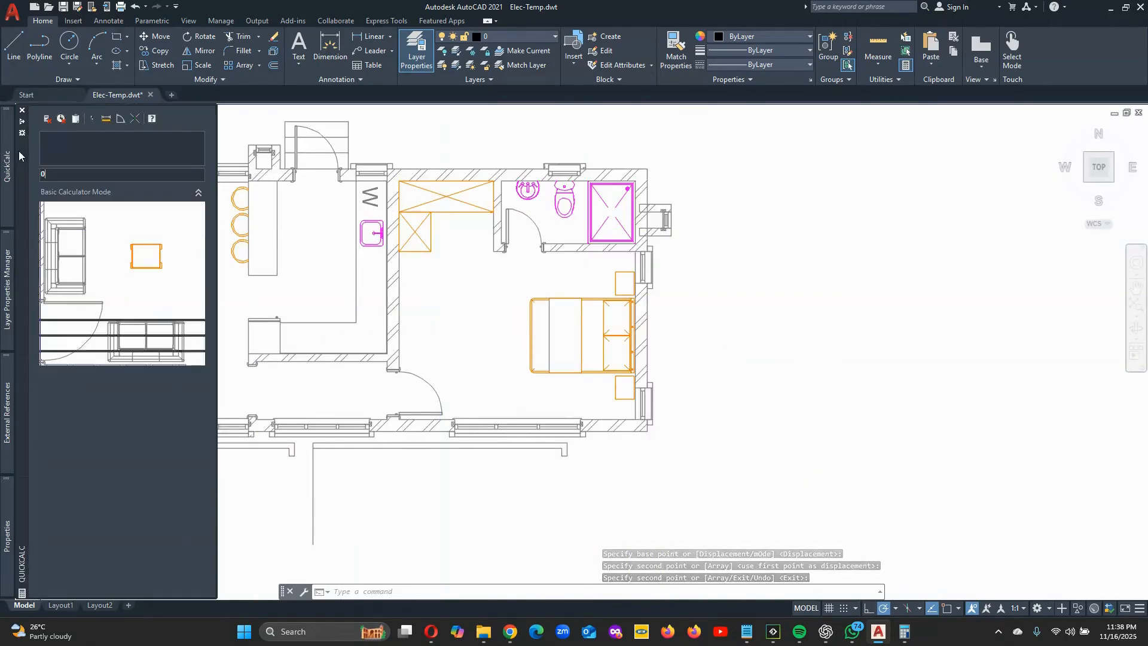
scroll(550, 315, down, 3)
scroll(525, 392, up, 3)
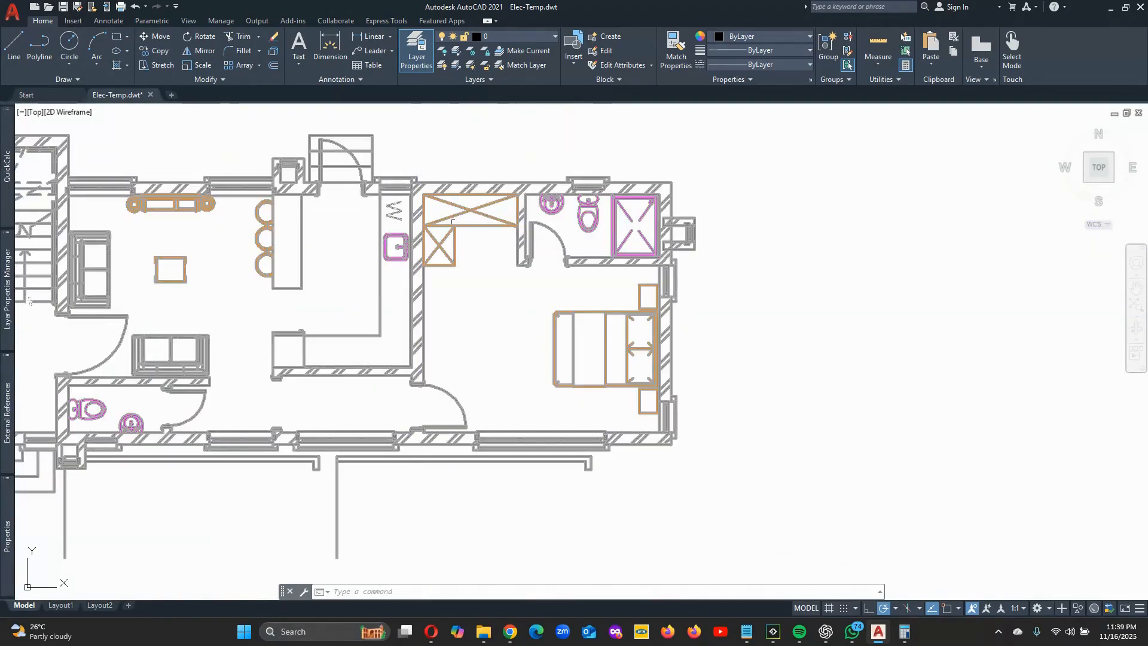
click(14, 45)
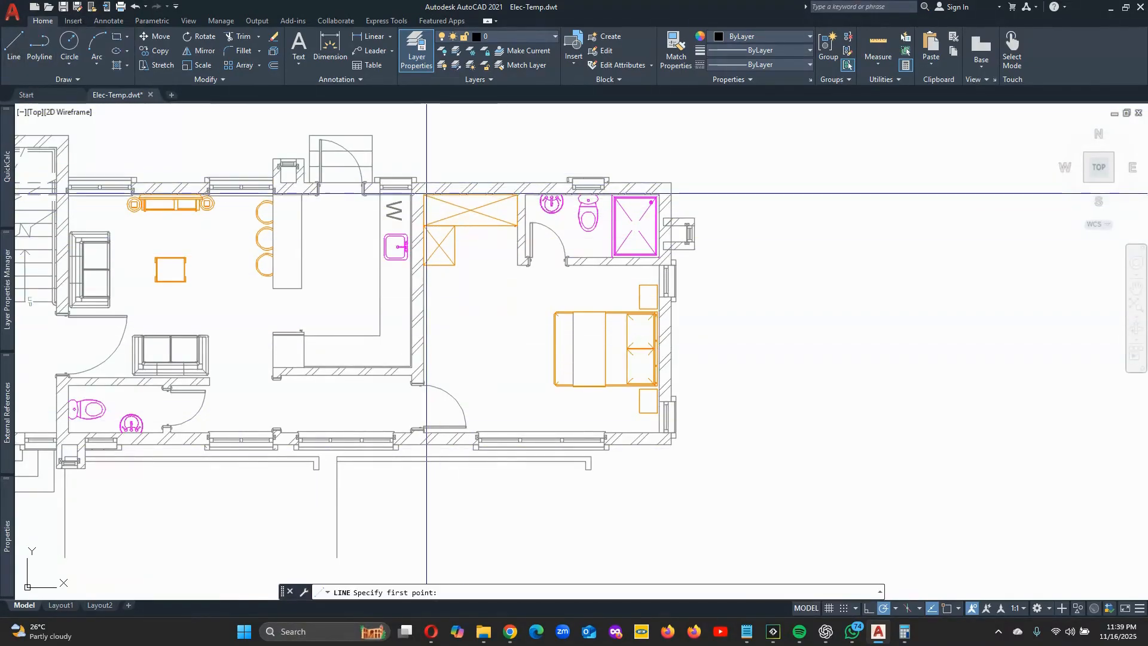
click(425, 195)
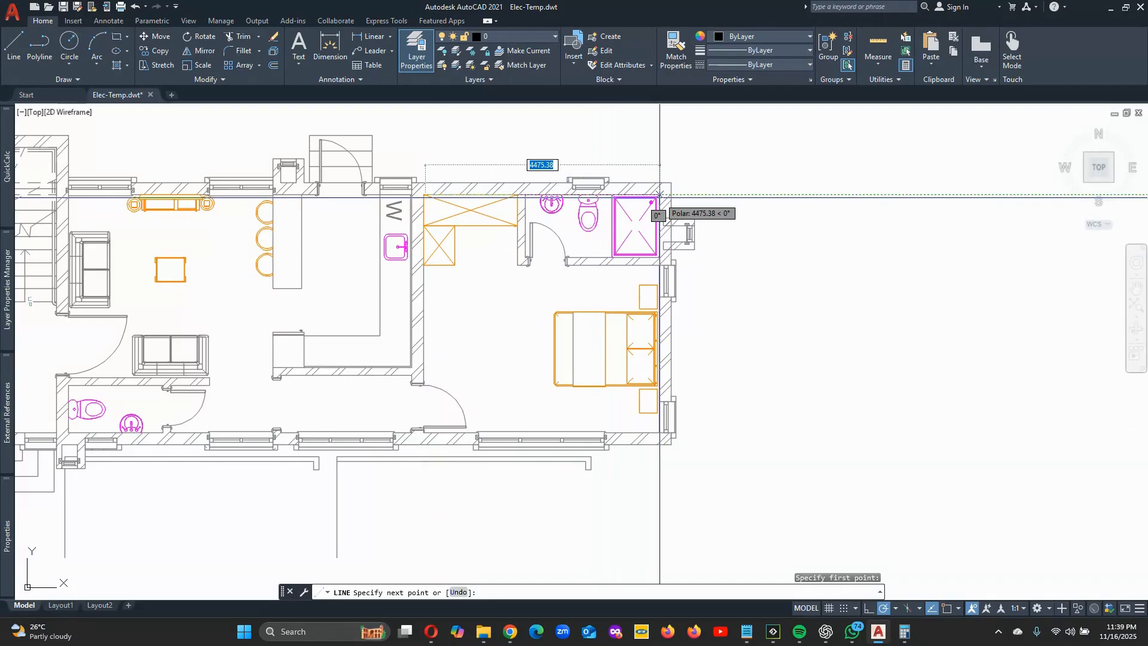
key(Escape)
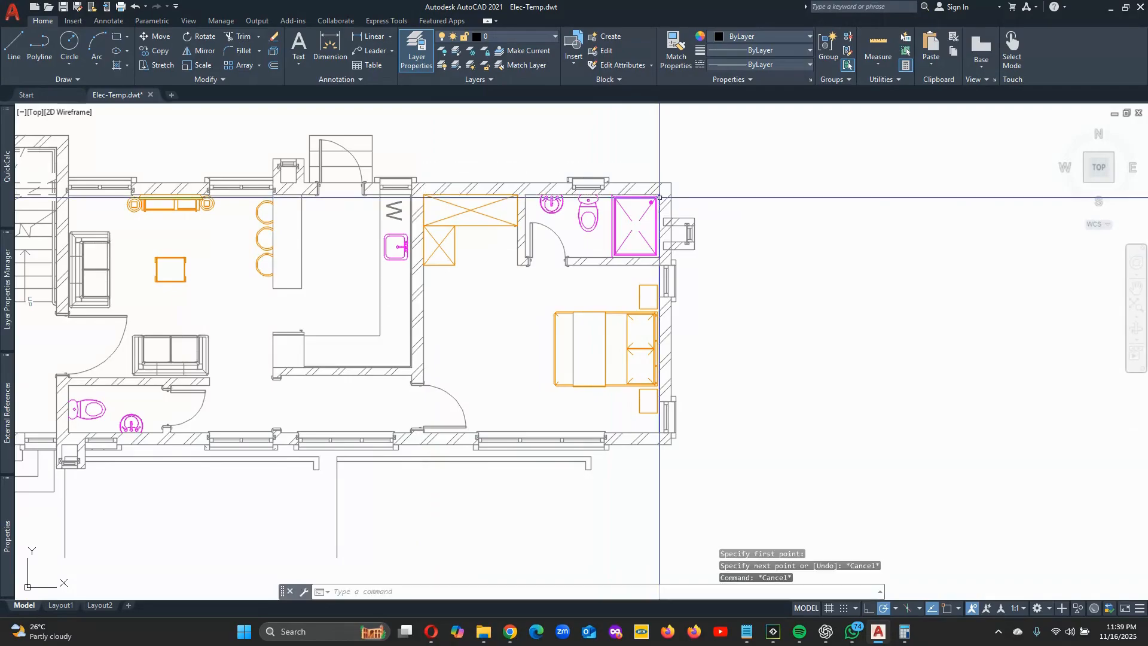
Switch back to the browser toolkit and set the sockets calculator's room length to 4.6 m and width to 4.5 m.
click(878, 632)
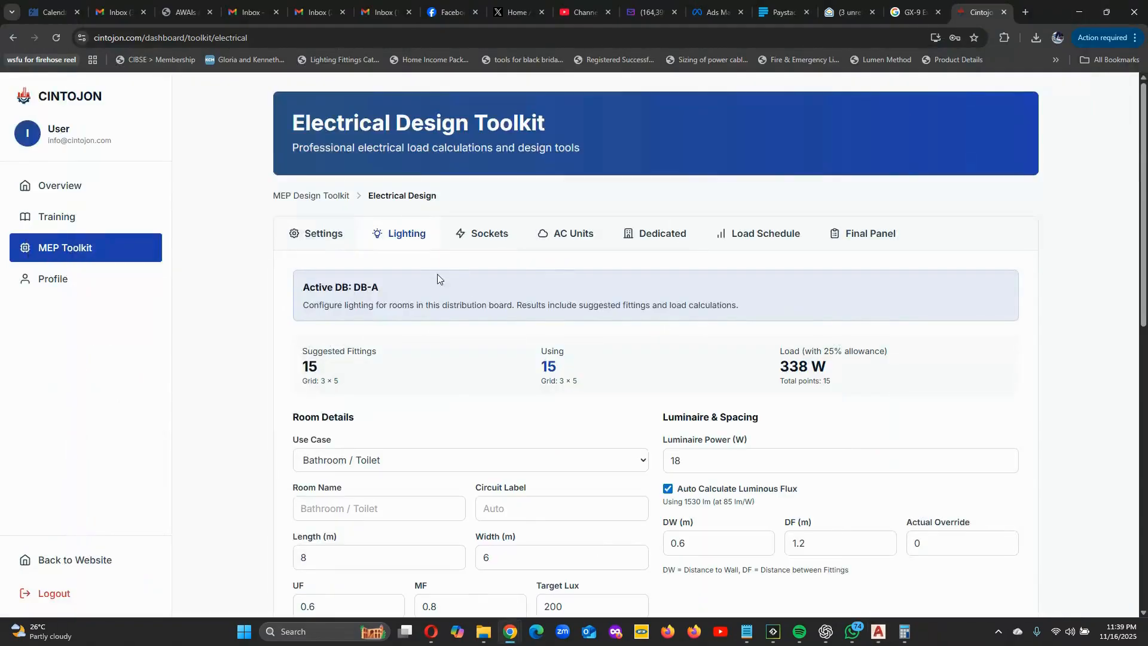
click(488, 235)
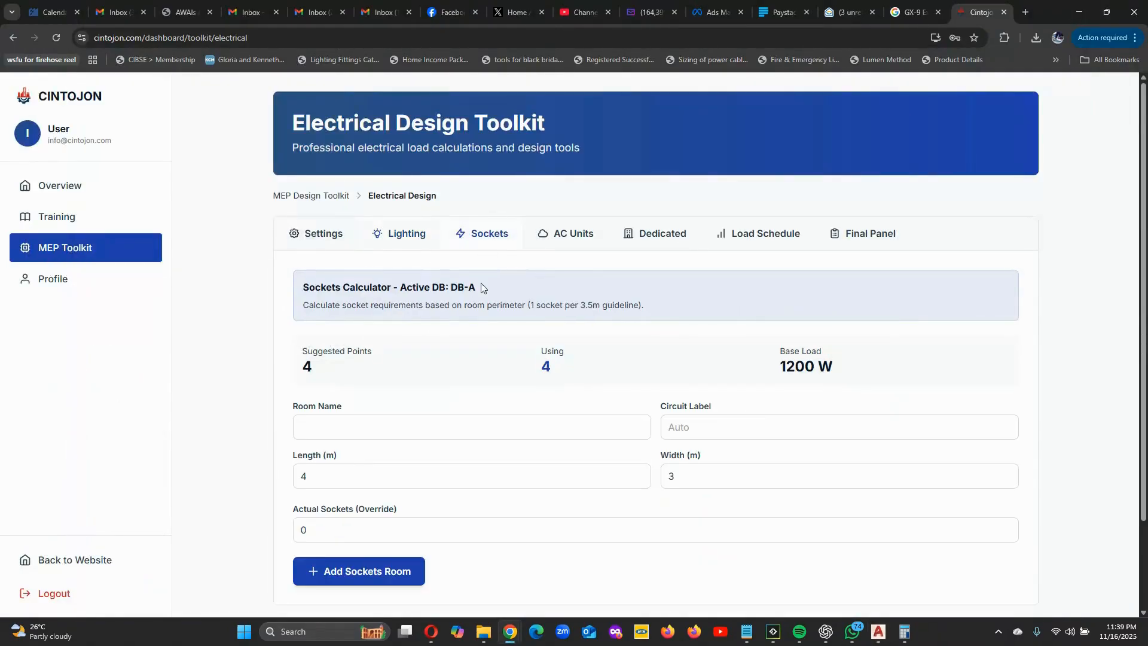
scroll(380, 328, down, 3)
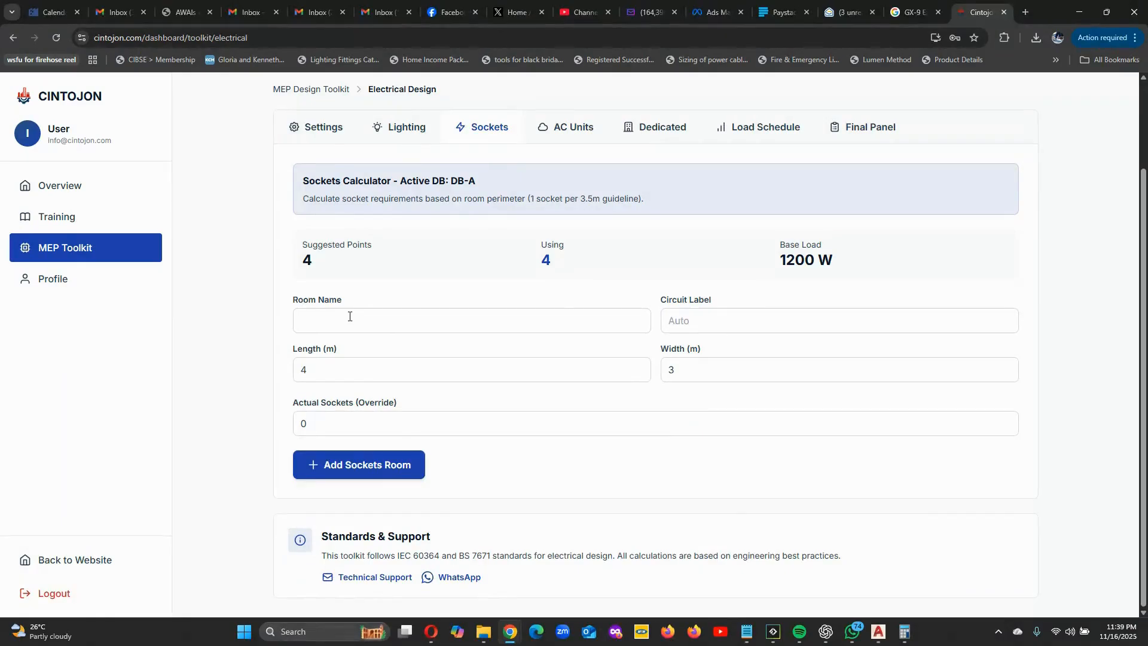
click(320, 369)
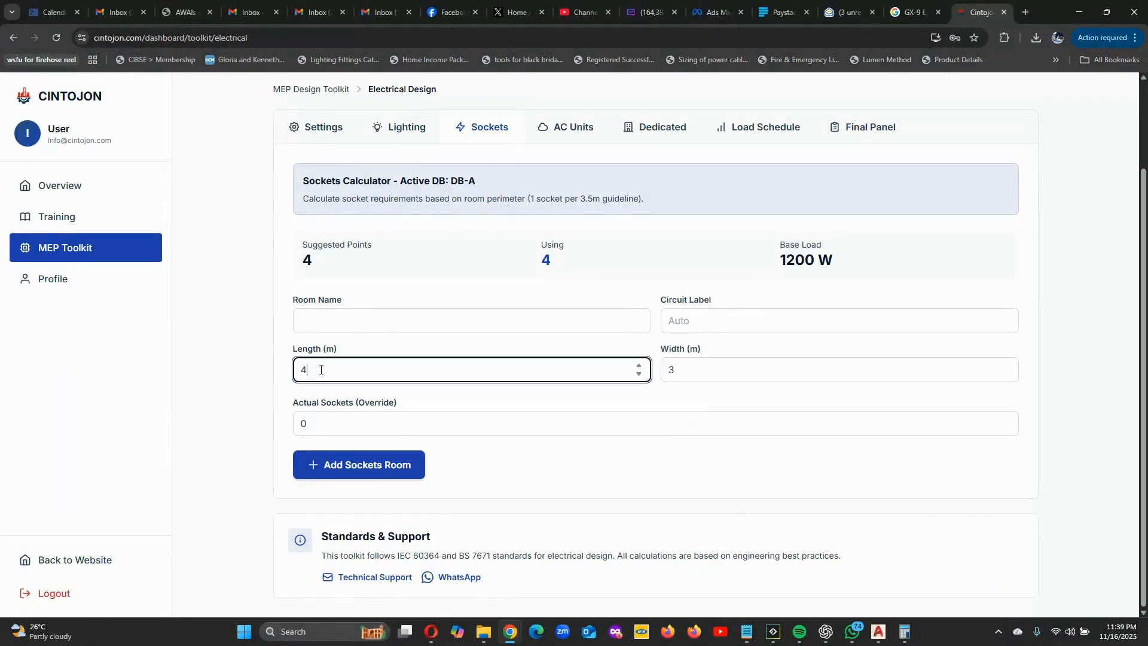
text(.6)
key(Tab)
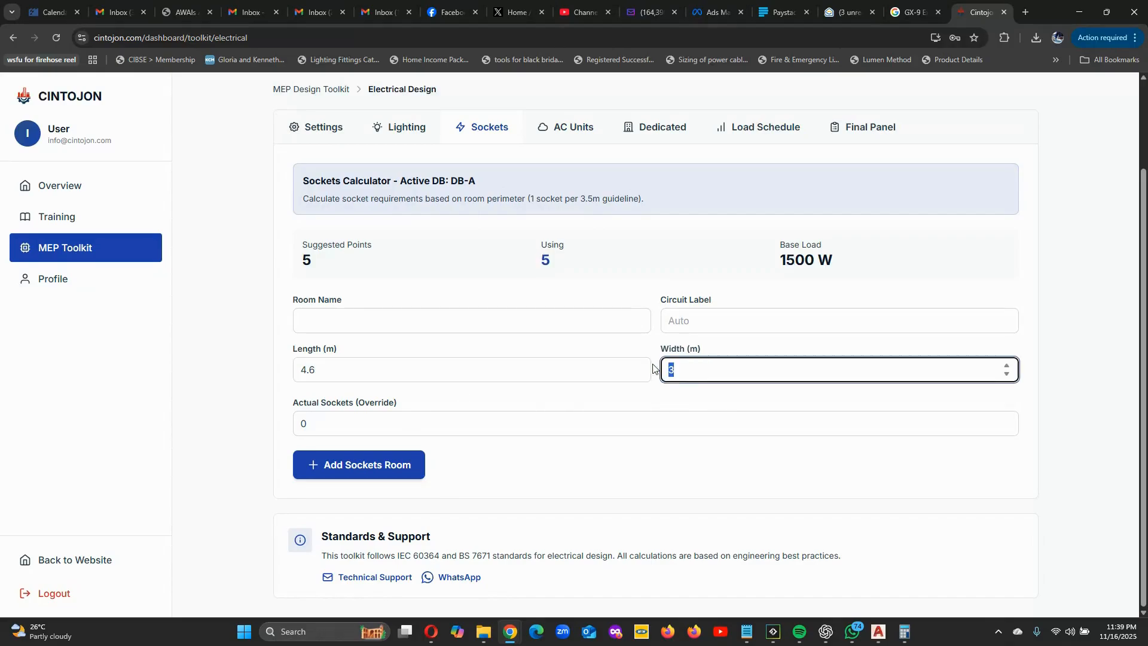
text(4.5)
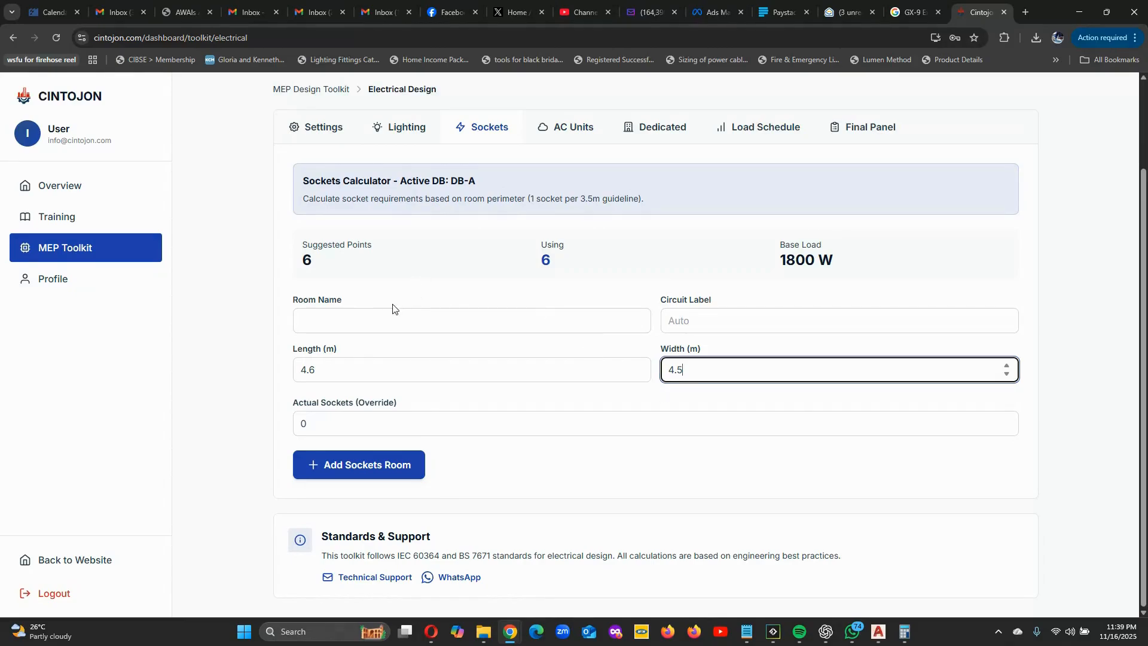
Name the sockets room R001 and give it the circuit label P1-A.
click(409, 321)
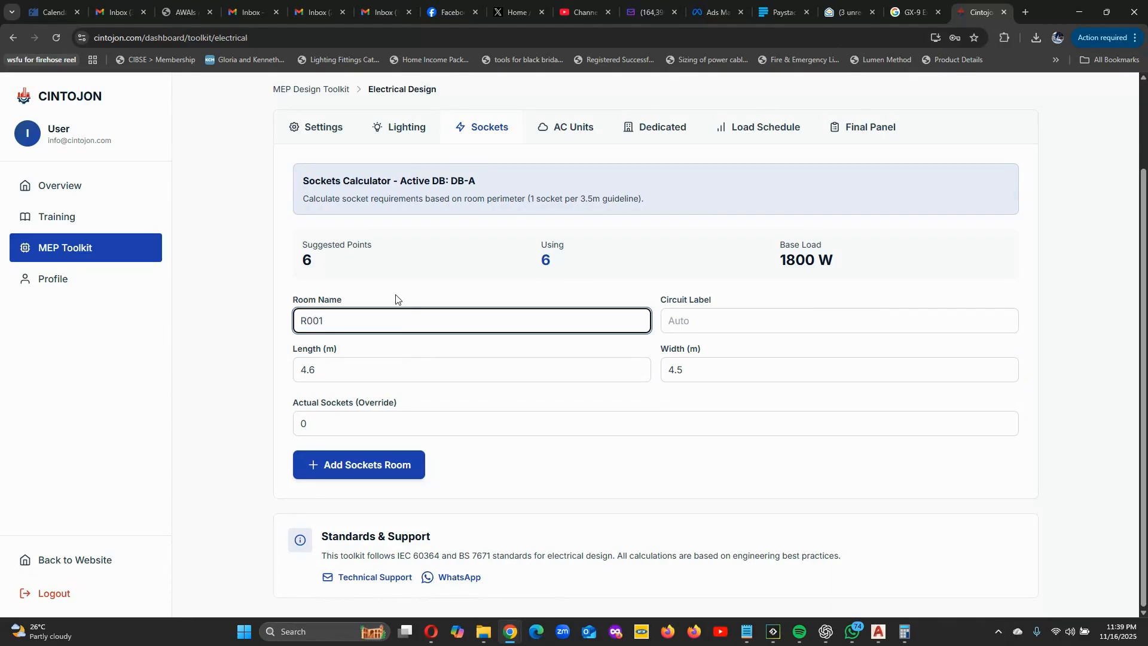
click(711, 319)
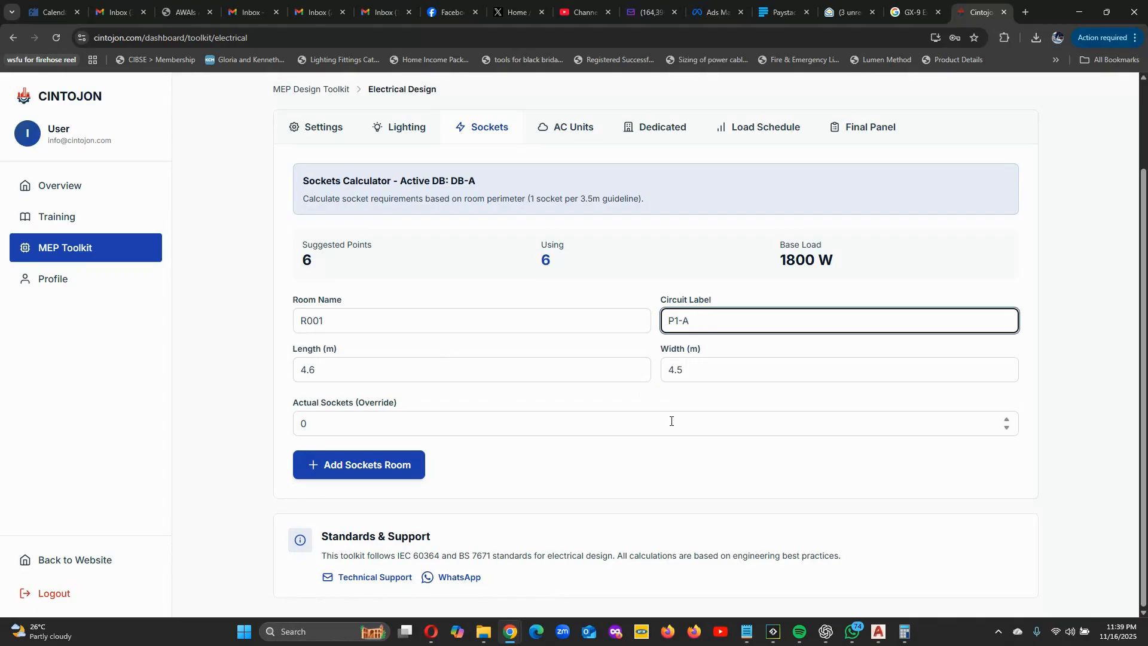
click(404, 399)
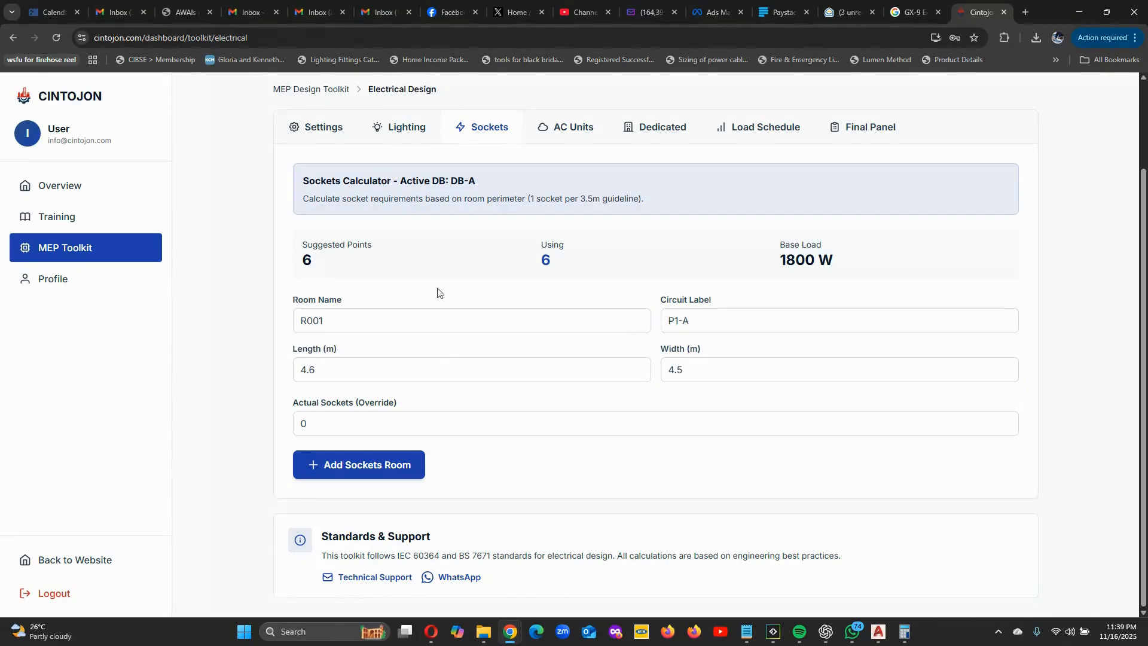
scroll(441, 294, up, 2)
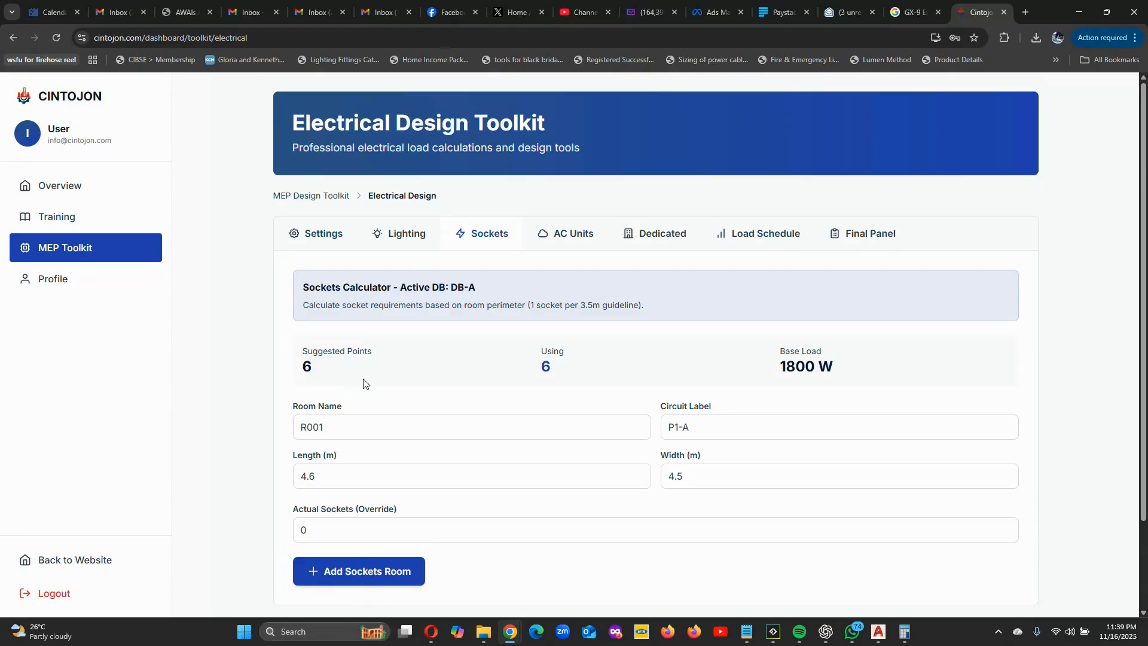
scroll(363, 383, down, 2)
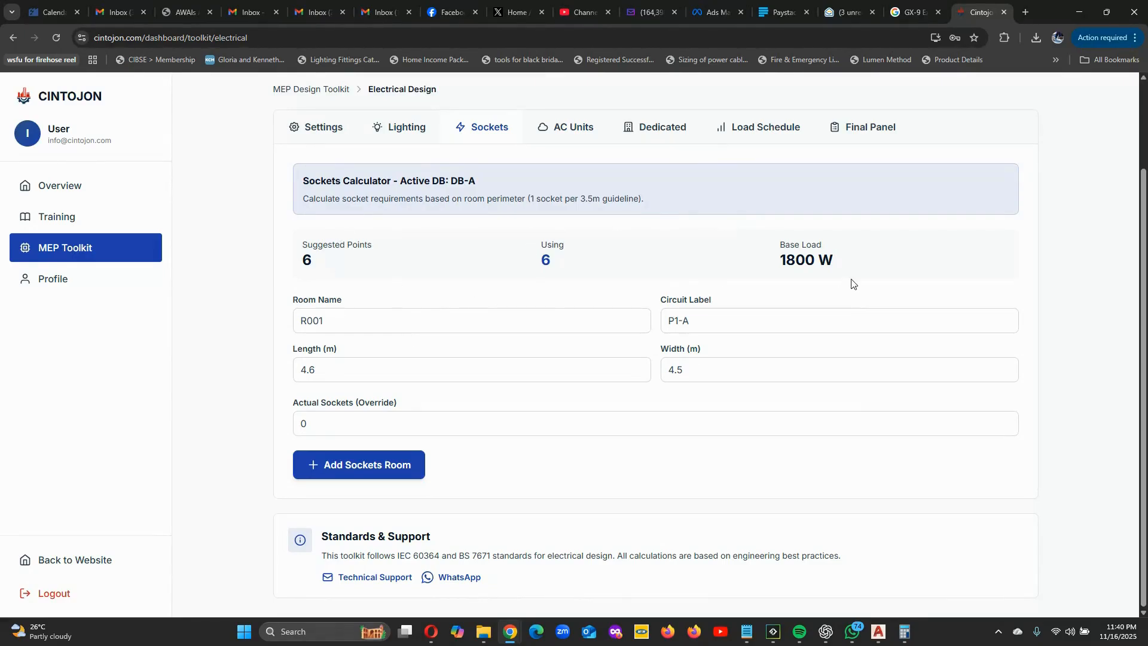
Override room R001's actual socket count with 8 and check the calculator's base load.
click(330, 430)
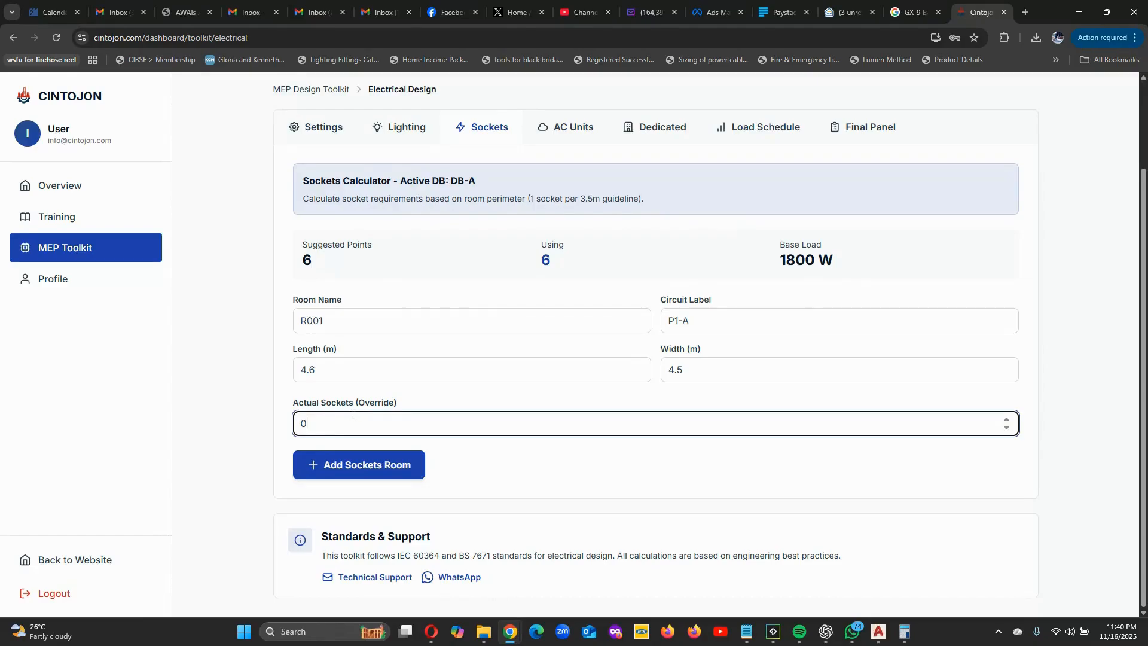
drag(353, 415, 290, 413)
text(8)
click(275, 387)
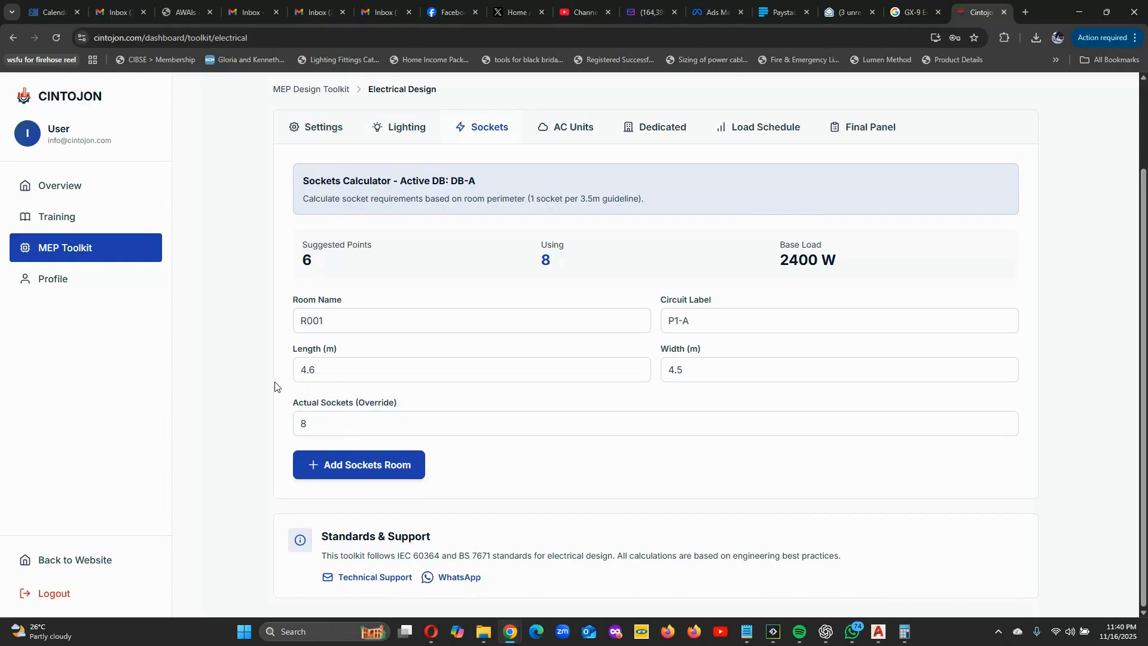
scroll(459, 277, up, 1)
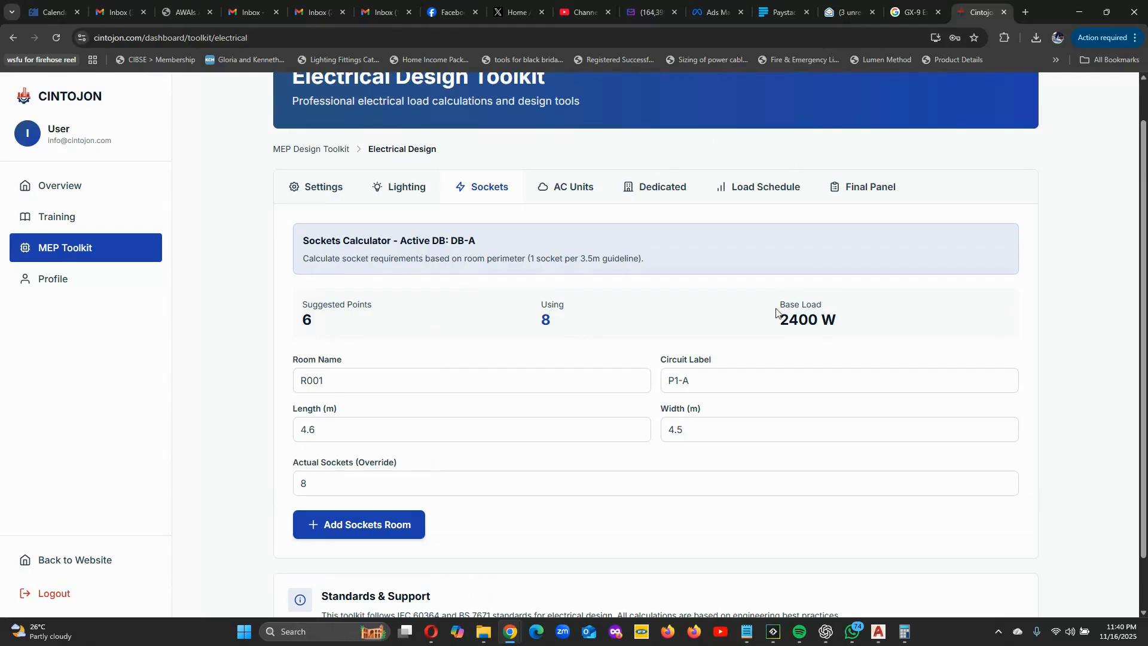
scroll(739, 305, down, 1)
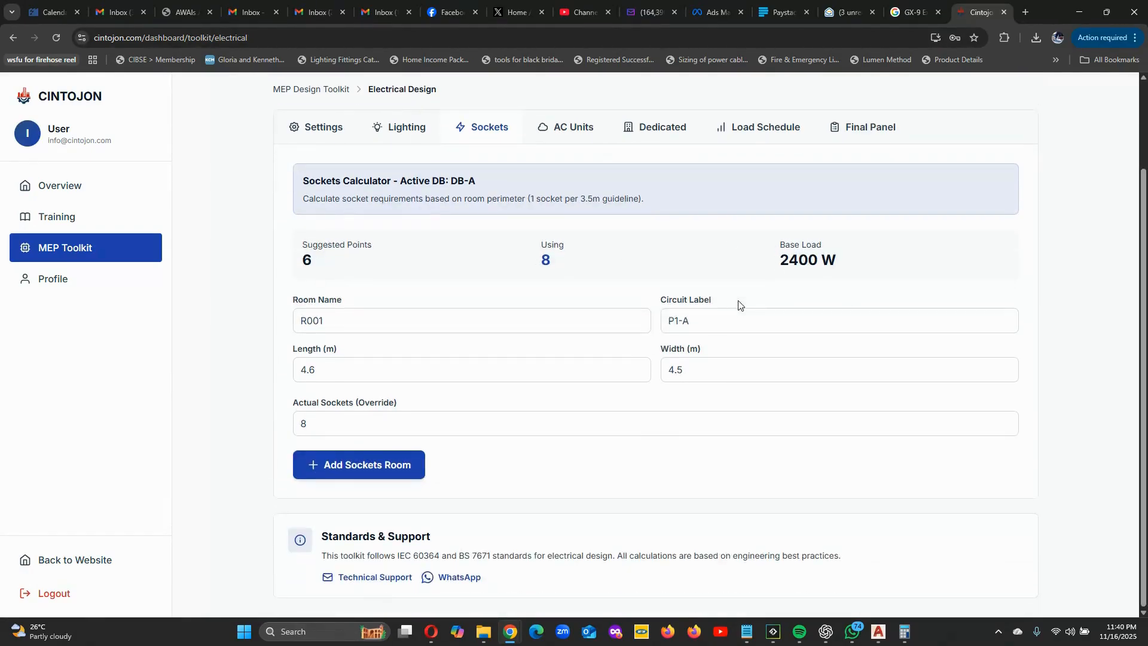
Reset room R001's actual sockets override to 0.
drag(321, 422, 280, 426)
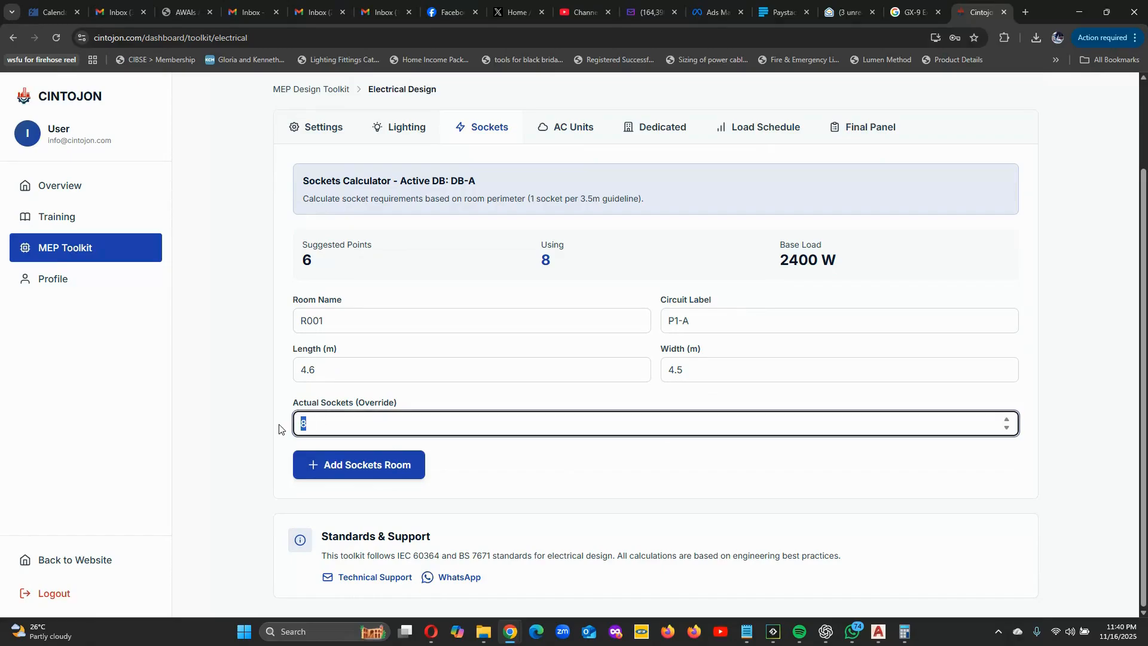
text(0)
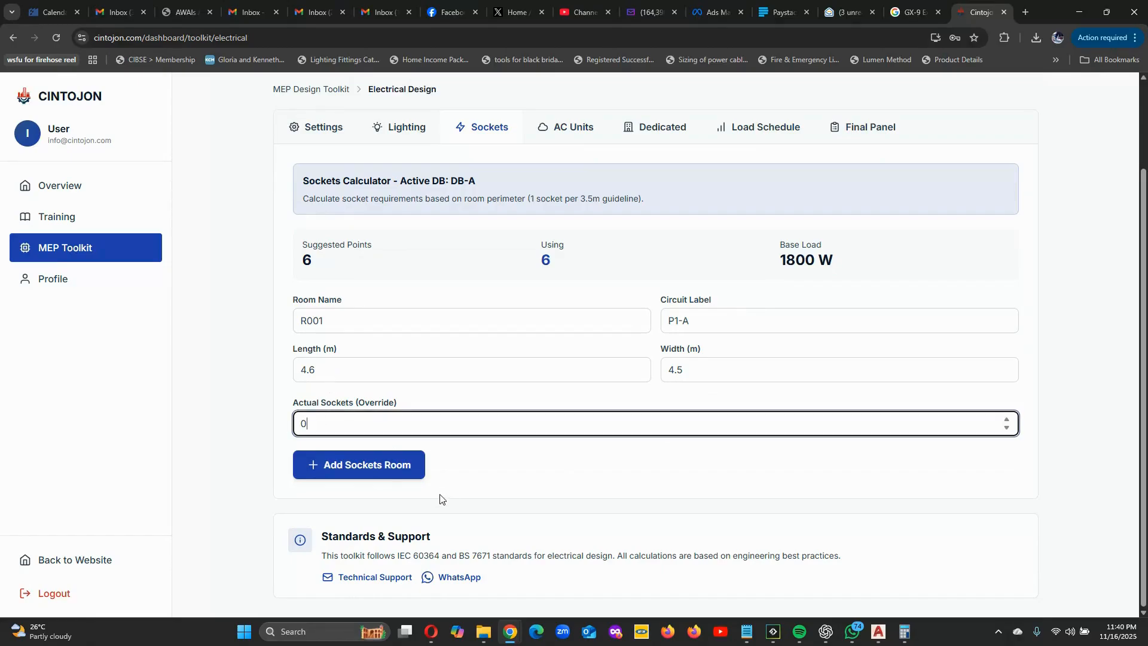
click(461, 469)
Add room R001 to the saved sockets rooms and dismiss the confirmation.
scroll(494, 323, up, 2)
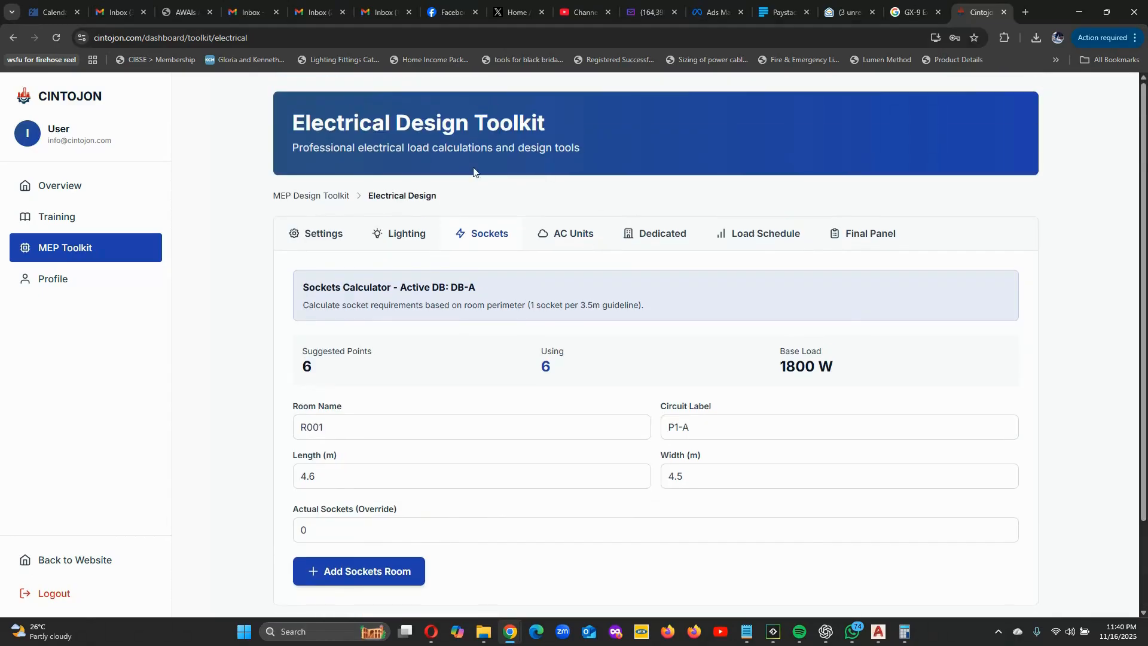
scroll(735, 257, down, 1)
scroll(734, 253, down, 2)
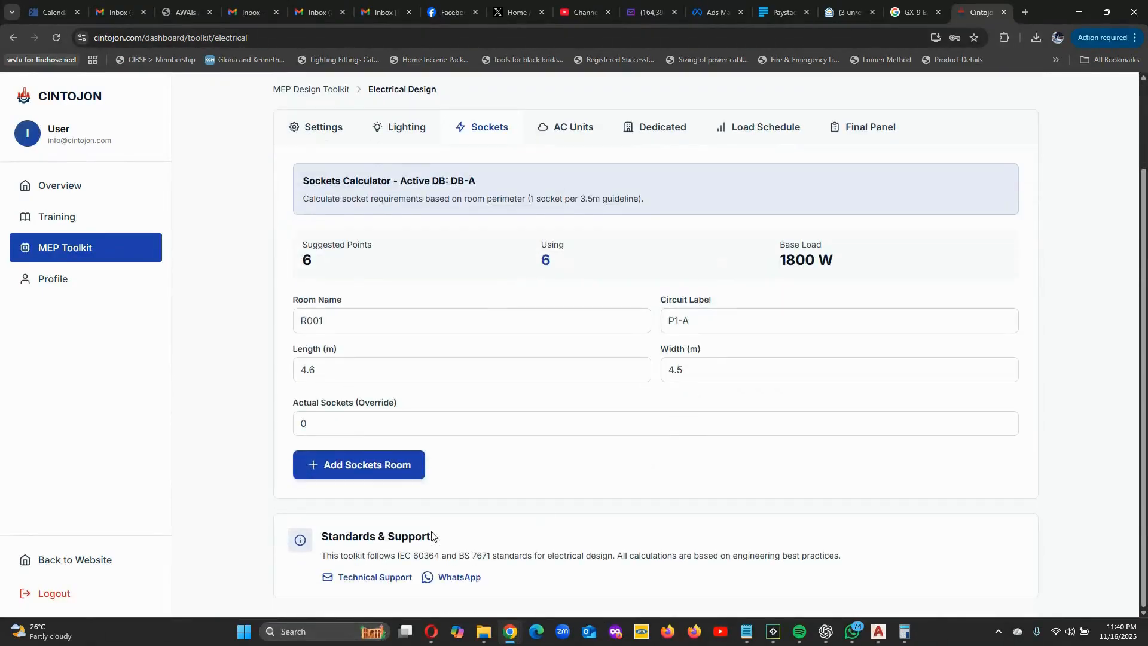
click(357, 470)
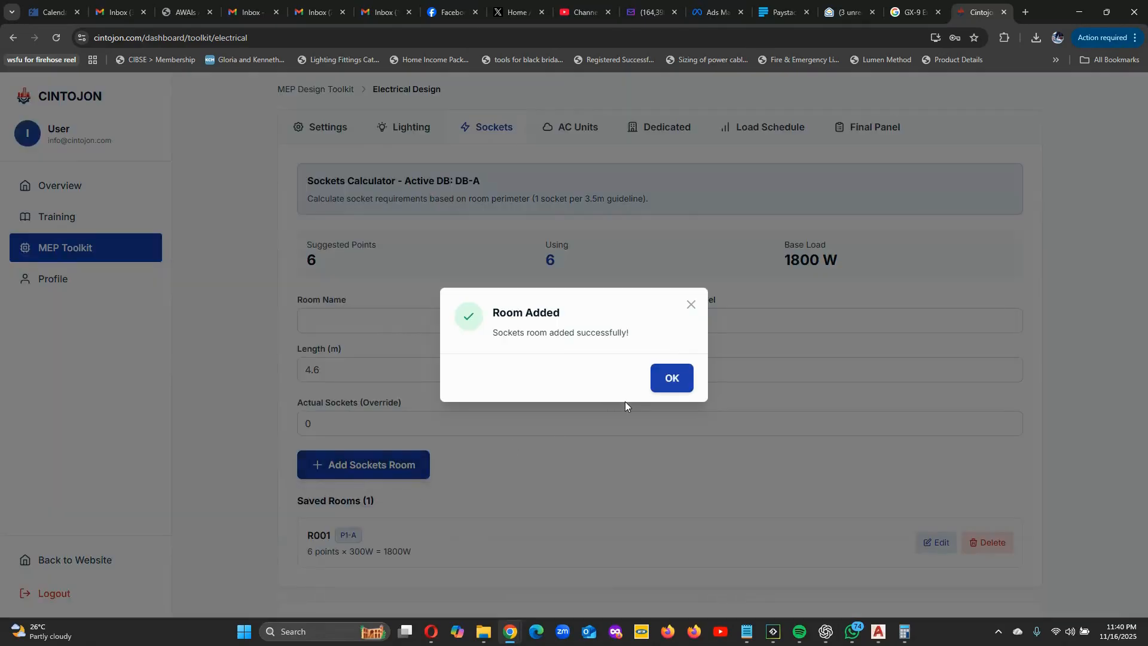
click(671, 378)
scroll(309, 461, down, 2)
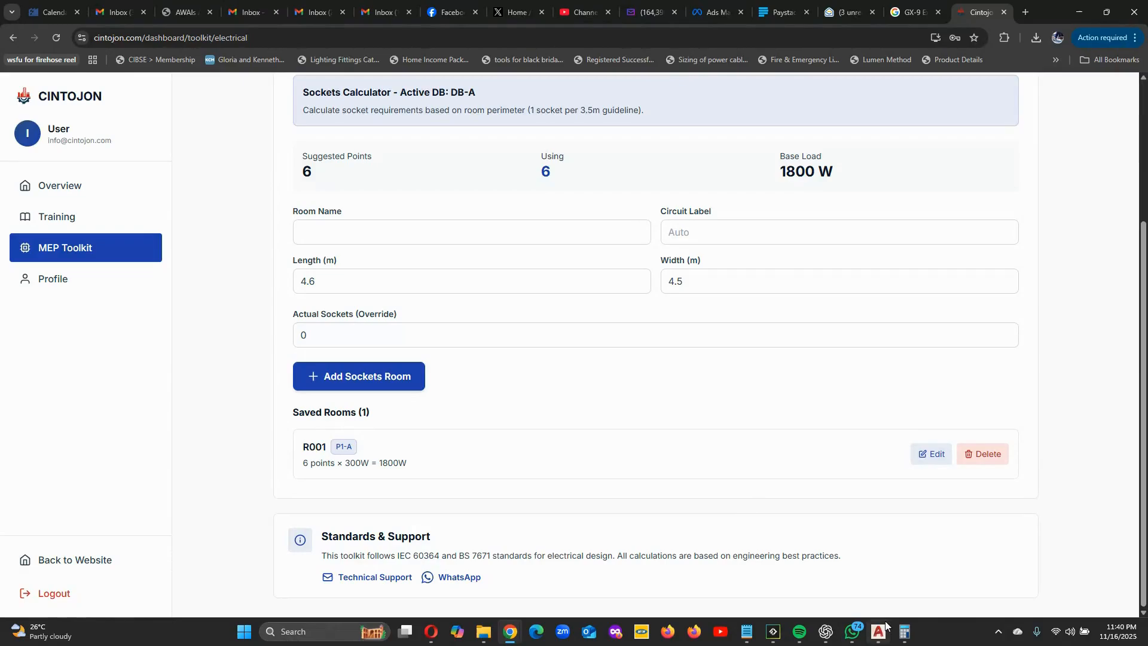
Switch to AutoCAD and measure the far-right bedroom's en-suite bathroom from its upper-left inner corner, using a temporary line.
mouse_move(885, 632)
click(867, 573)
scroll(554, 310, down, 4)
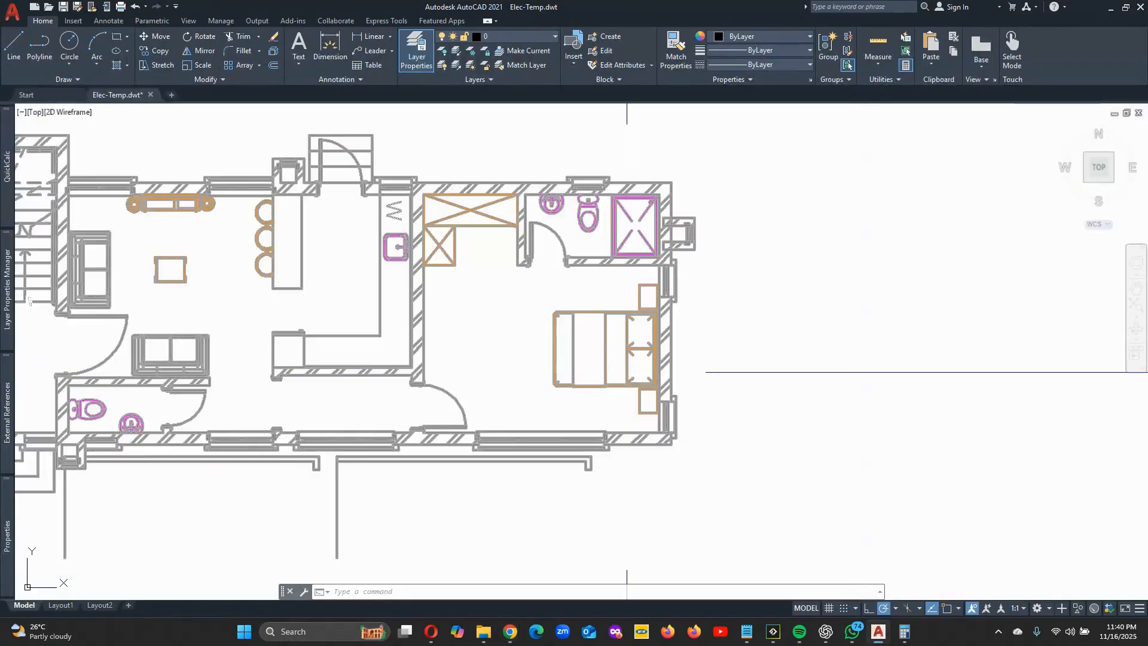
scroll(515, 340, up, 2)
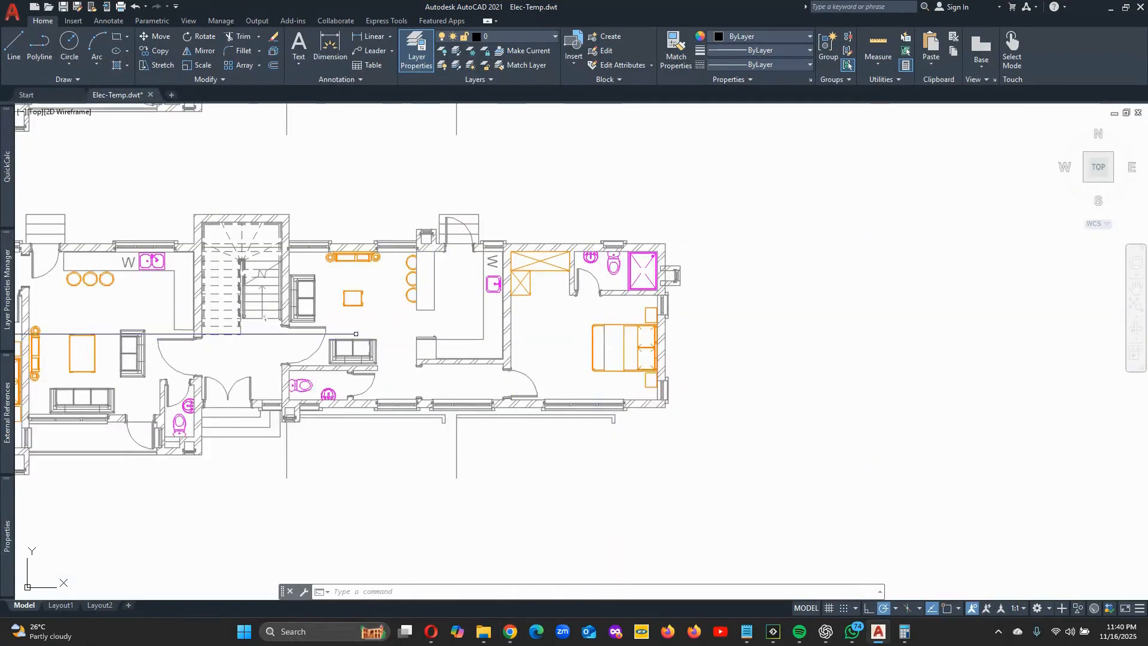
scroll(406, 389, up, 3)
scroll(753, 311, down, 2)
scroll(700, 316, up, 2)
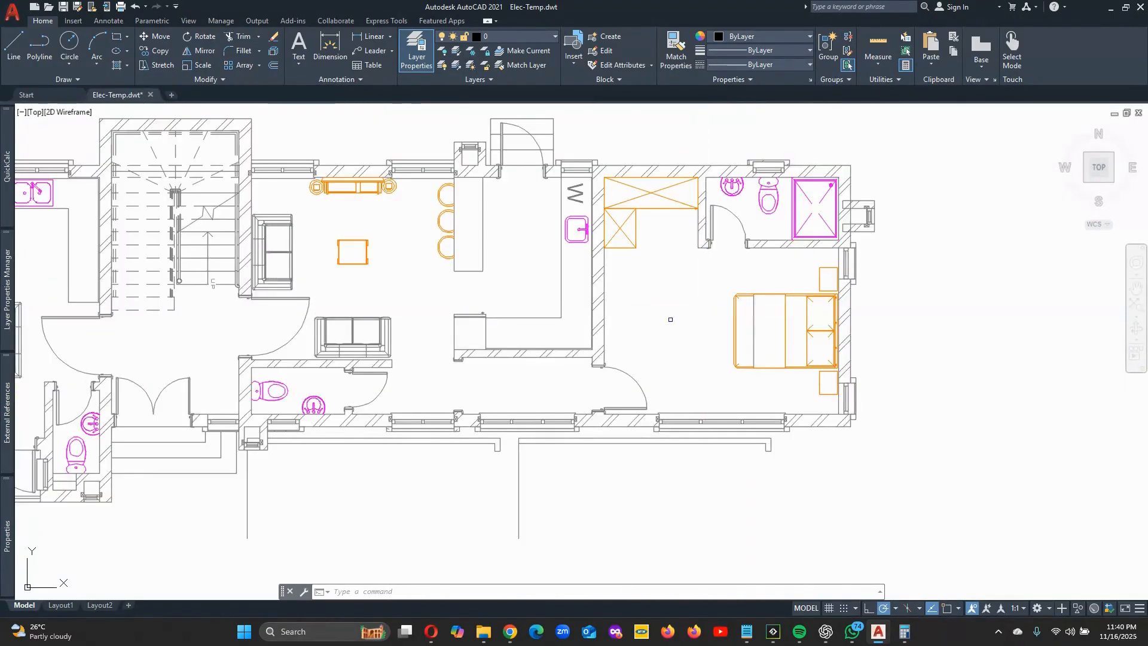
scroll(661, 379, down, 3)
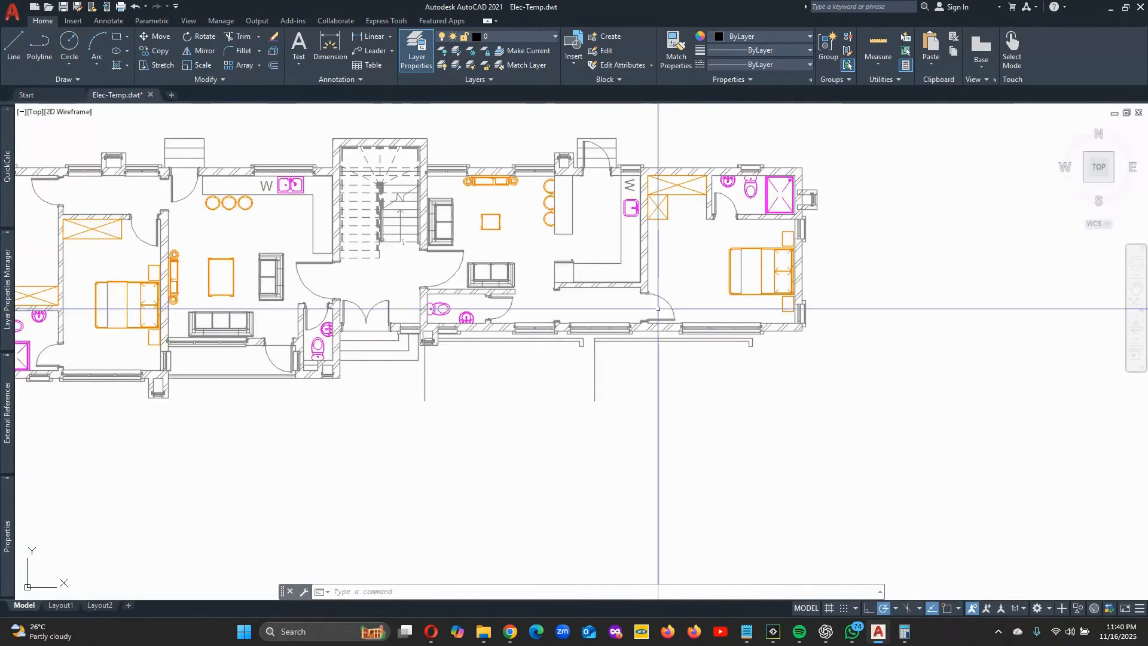
scroll(676, 318, up, 4)
scroll(735, 317, down, 1)
scroll(735, 316, up, 4)
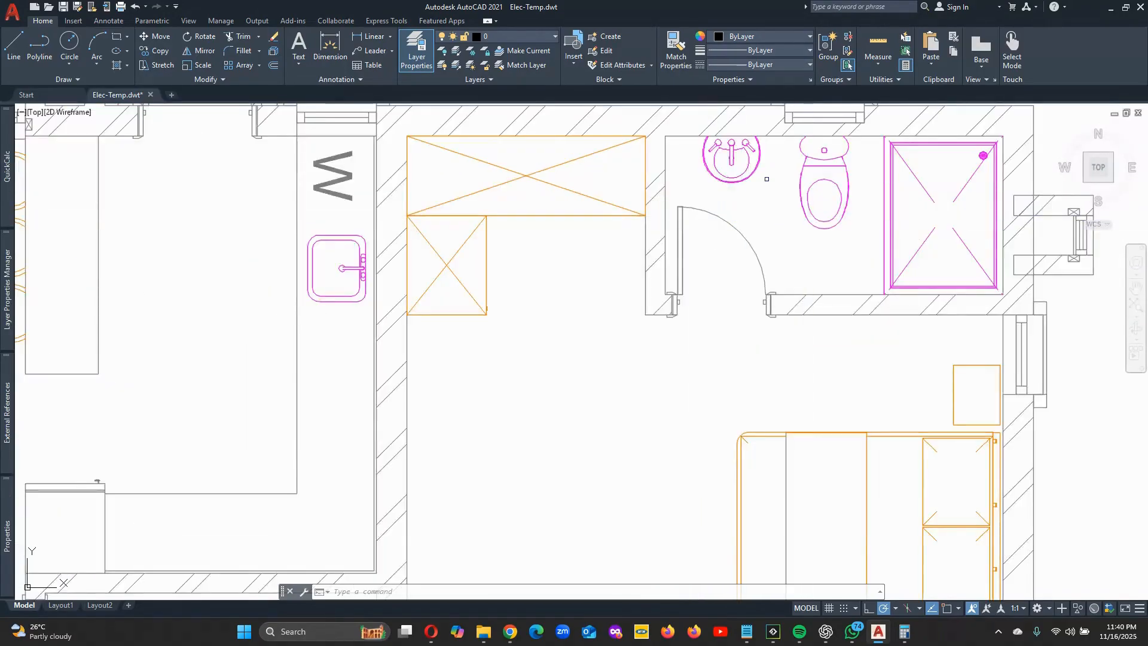
scroll(712, 279, down, 2)
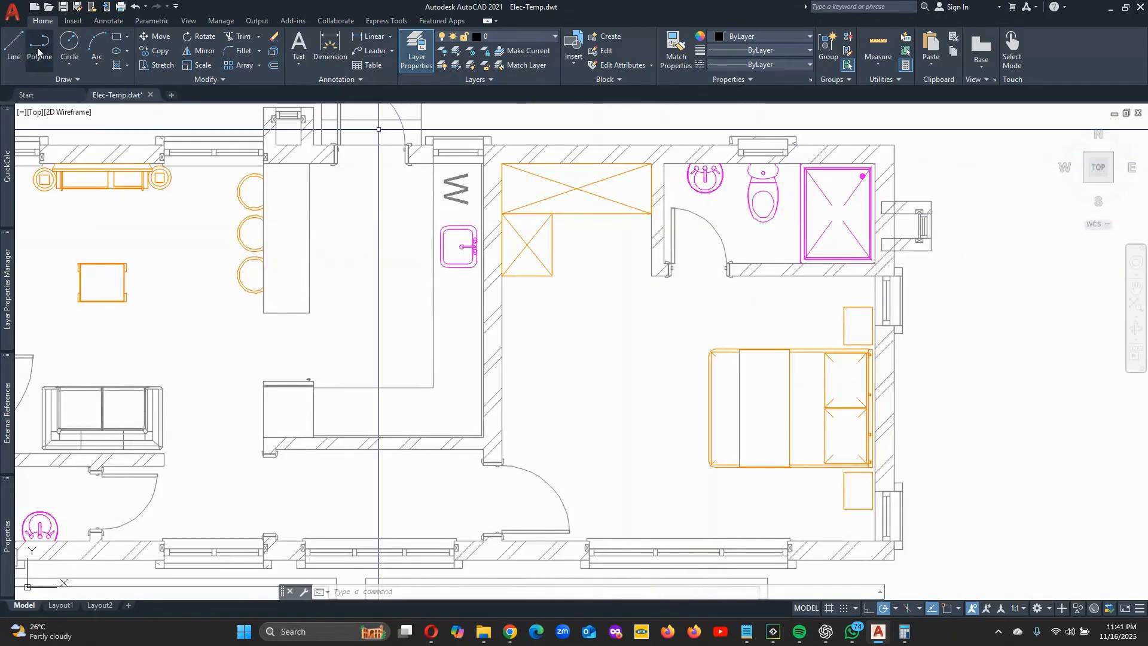
click(13, 45)
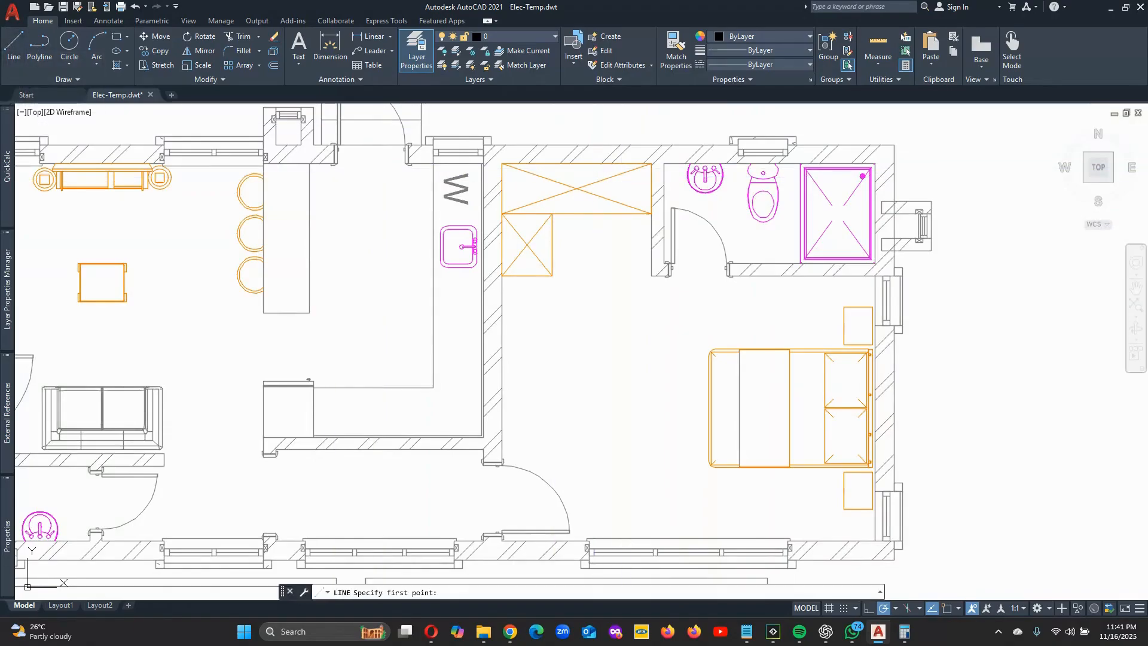
click(664, 166)
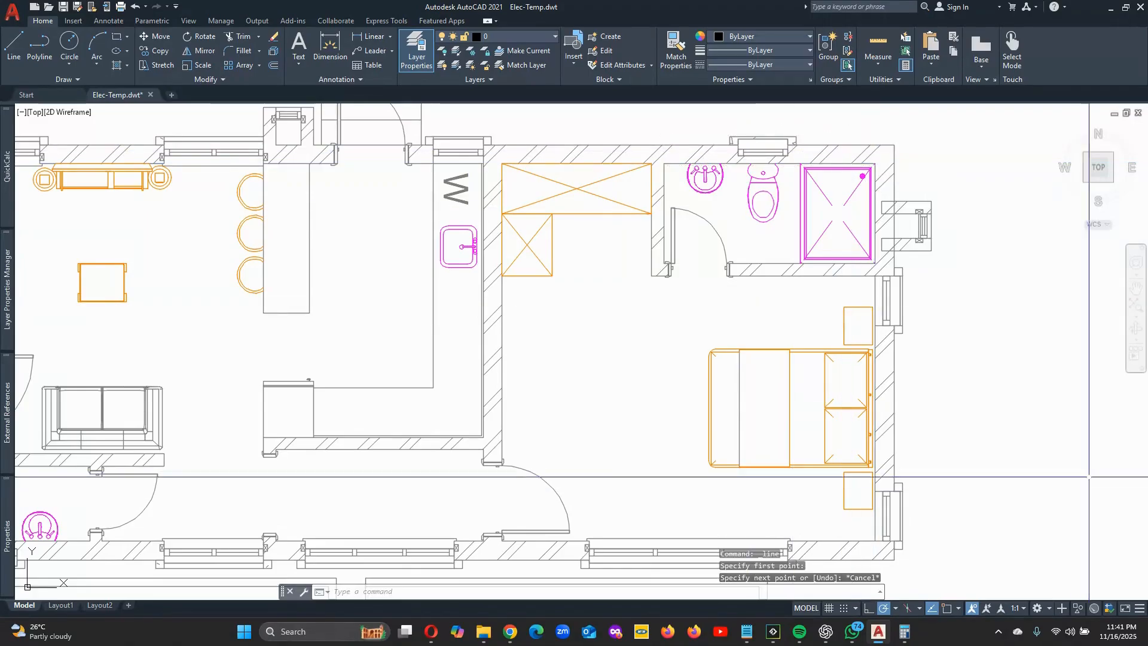
Switch back to the browser toolkit and set the sockets calculator's room length to 2.6 m and width to 1.2 m.
mouse_move(877, 629)
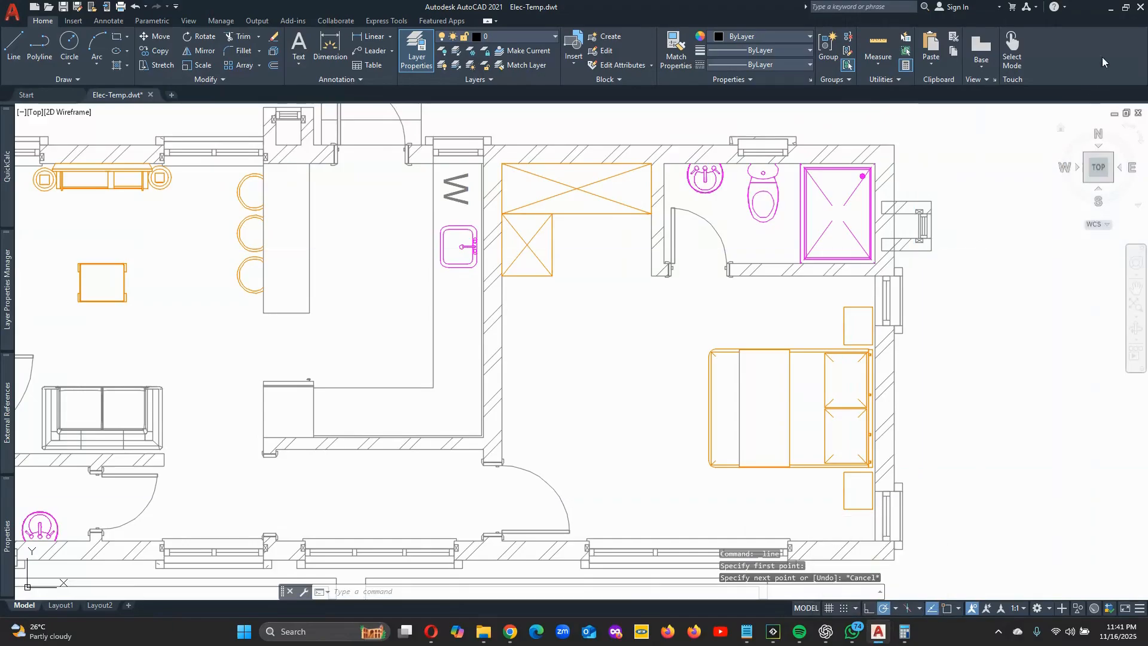
click(510, 631)
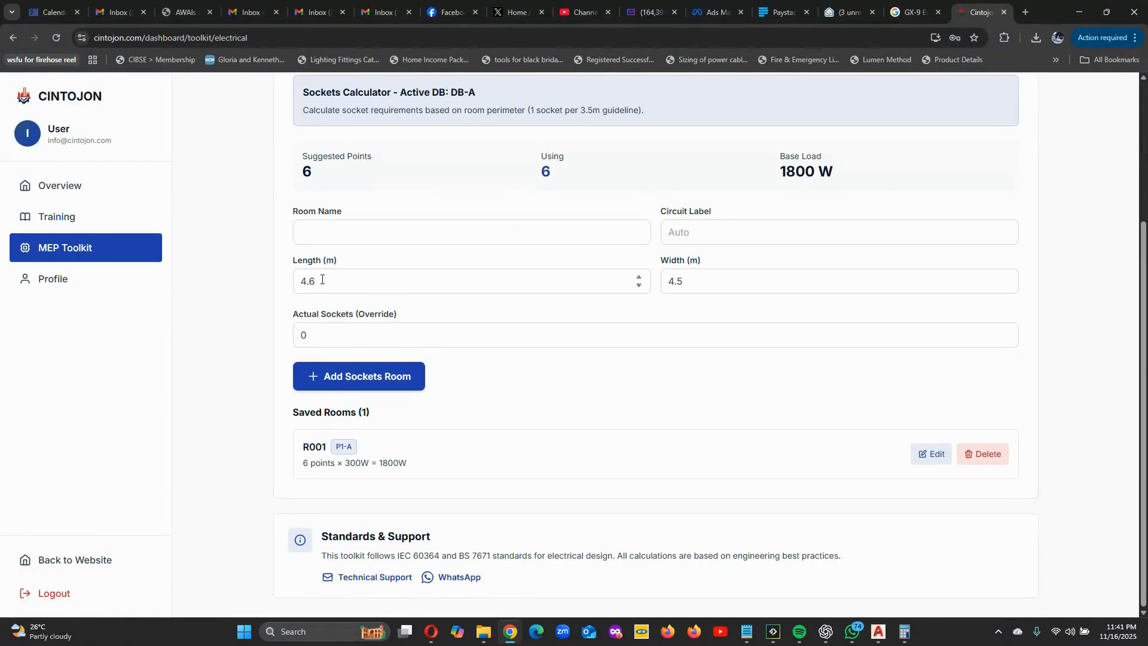
drag(305, 281, 297, 283)
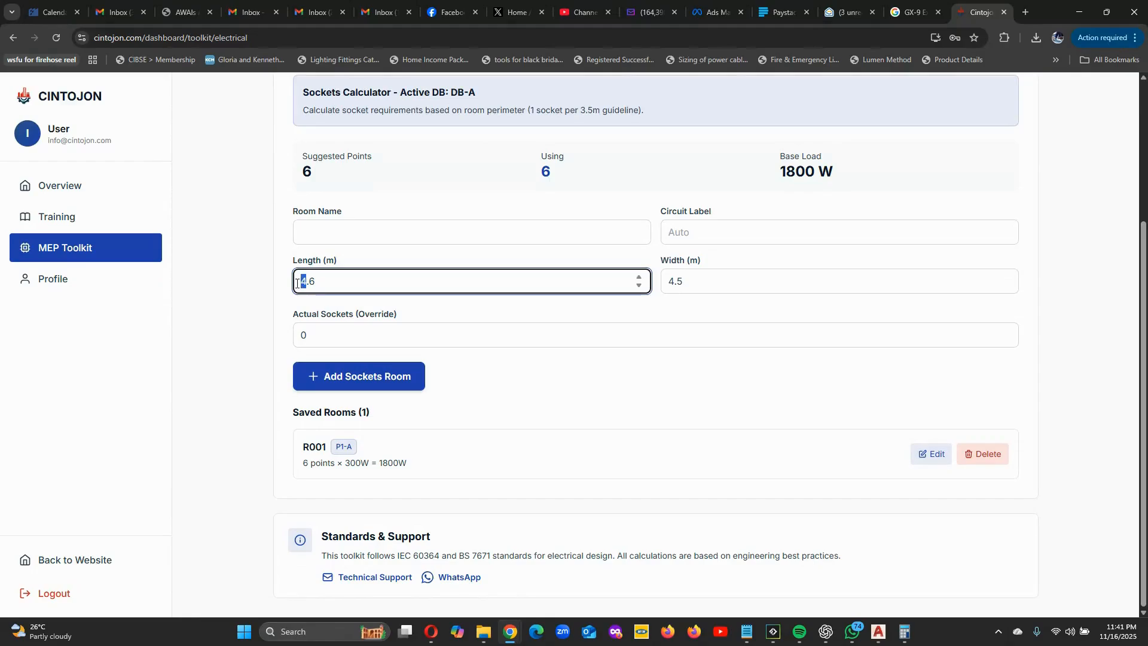
text(2)
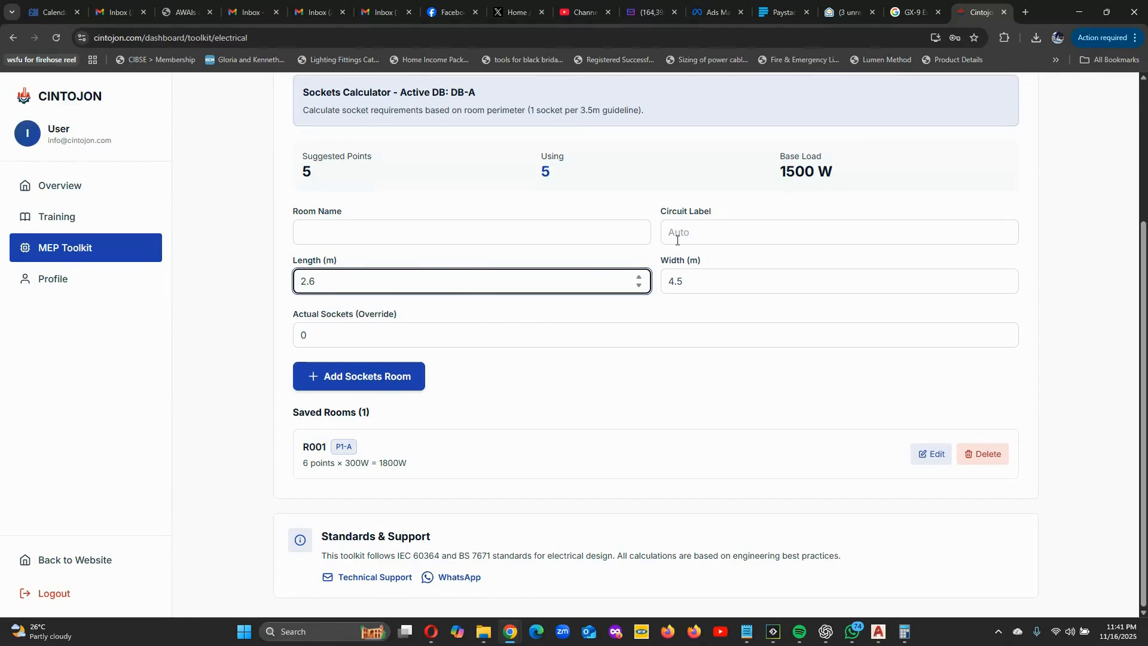
click(692, 279)
drag(691, 279, 619, 281)
text(1.2)
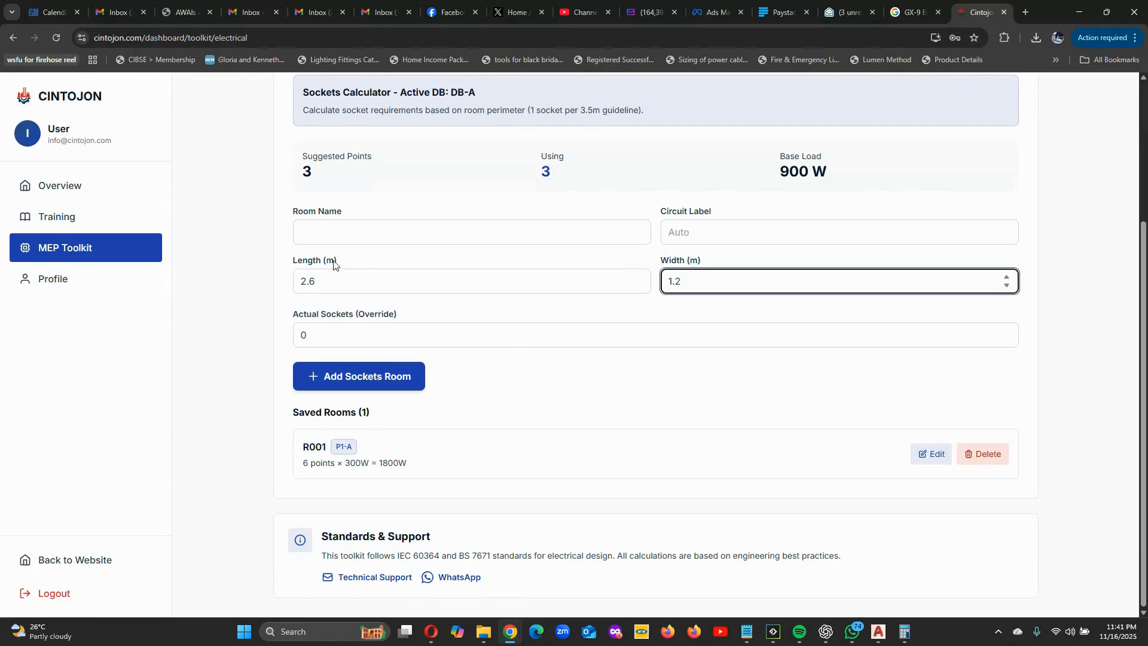
Name the new sockets room R002 and give it the circuit label P1-A.
click(317, 230)
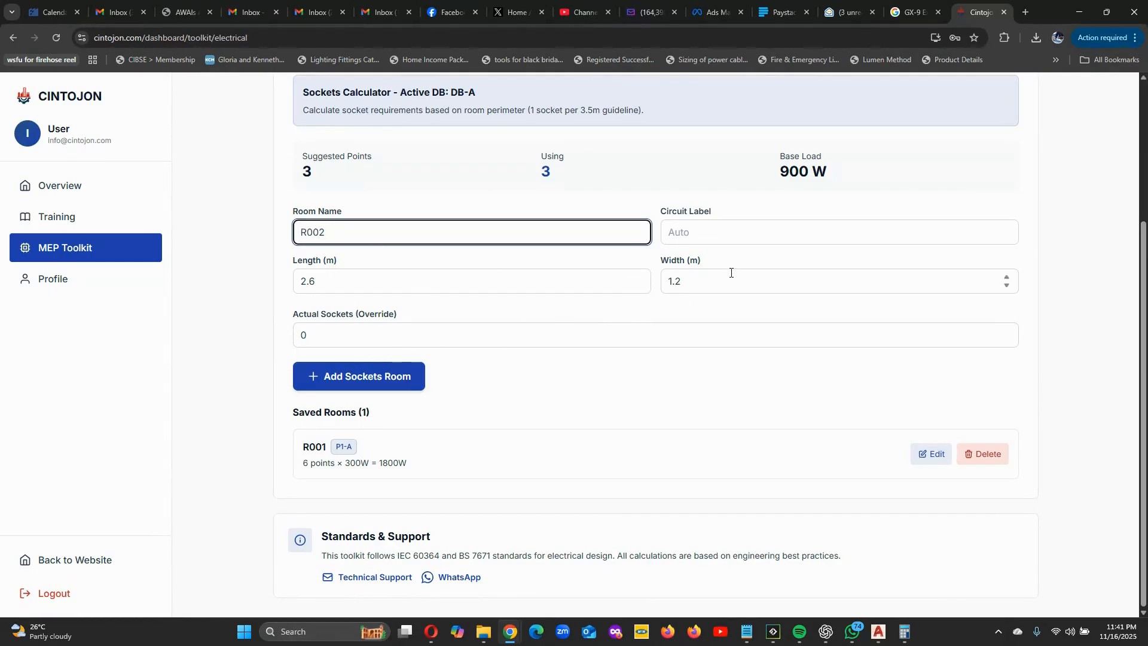
click(480, 375)
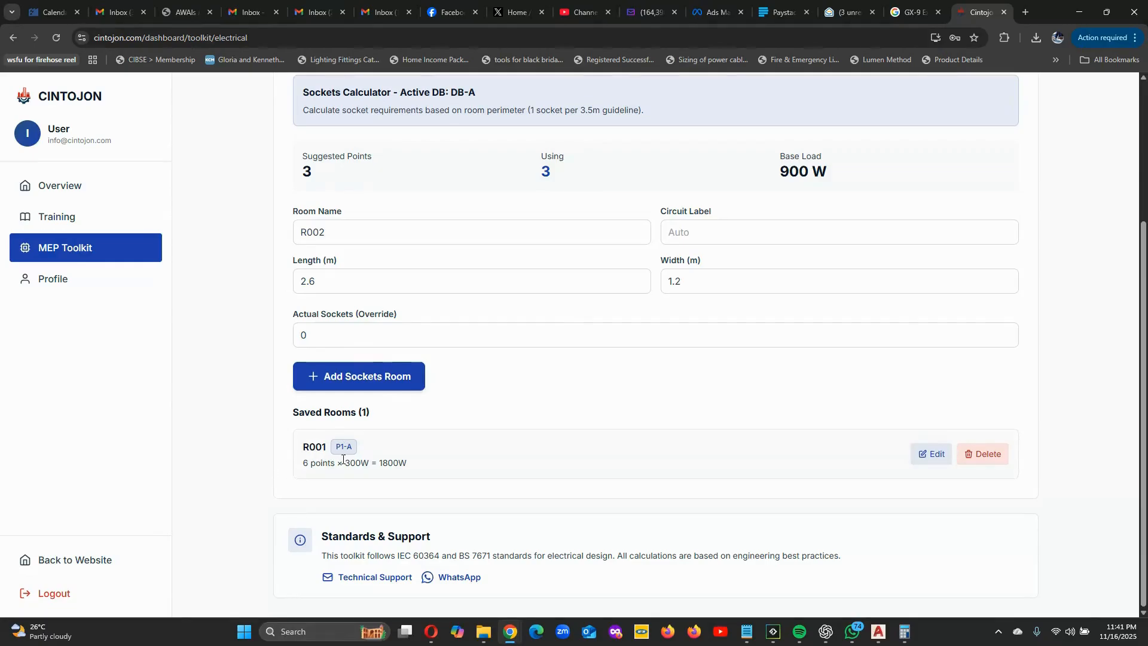
click(710, 229)
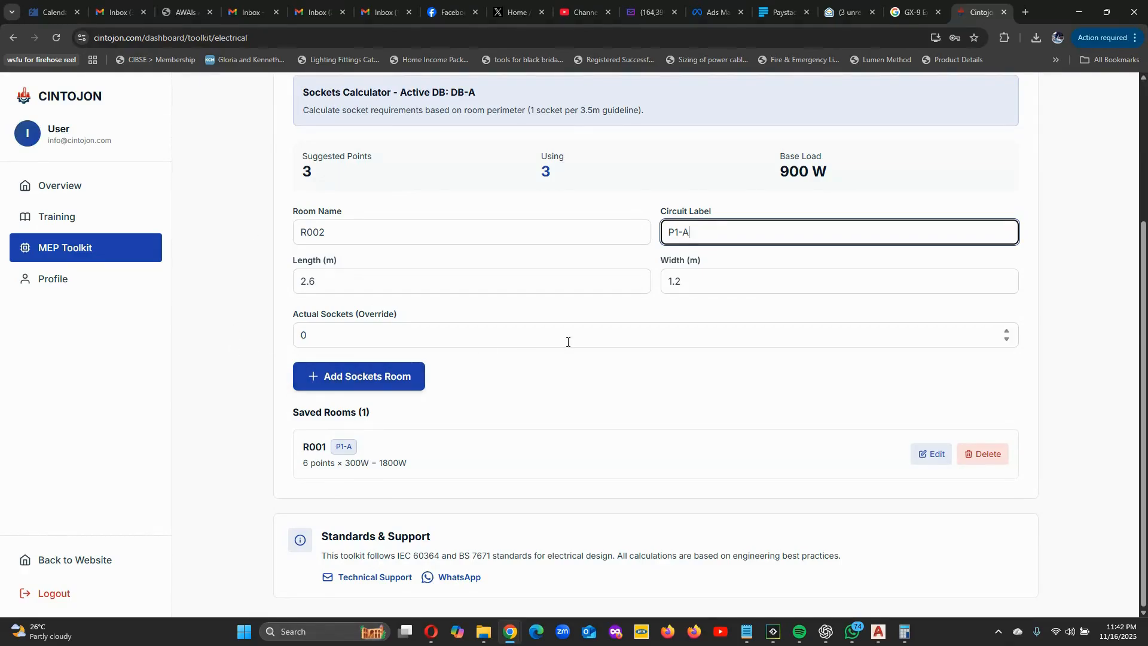
Override R002's actual sockets with 1 and add it to the saved sockets rooms.
click(327, 330)
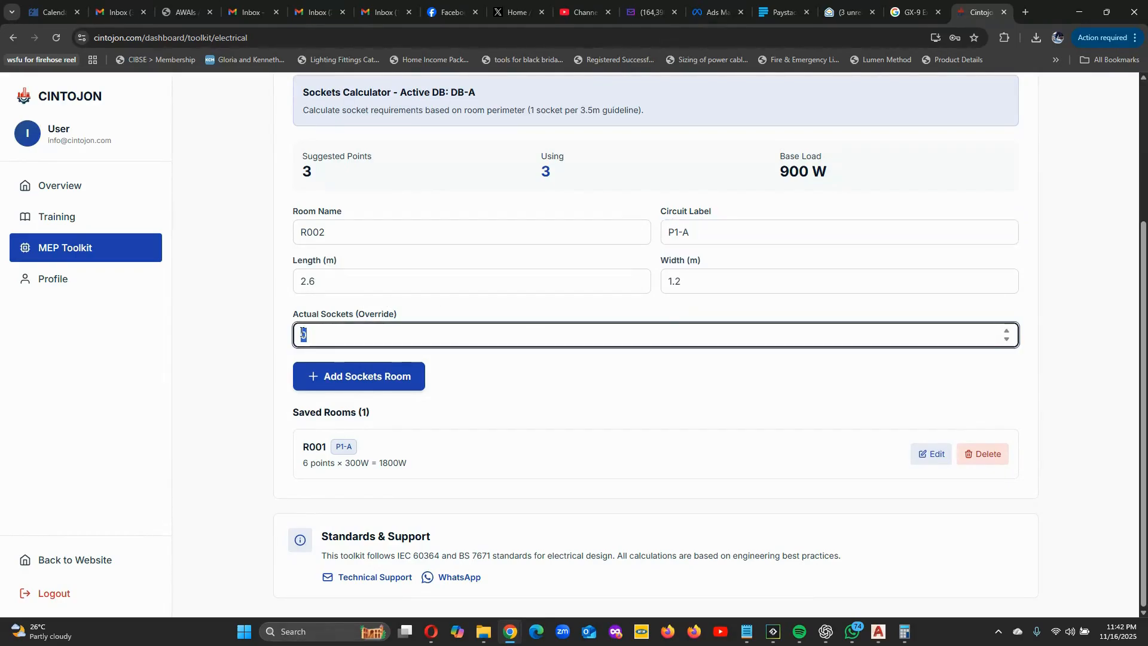
text(1)
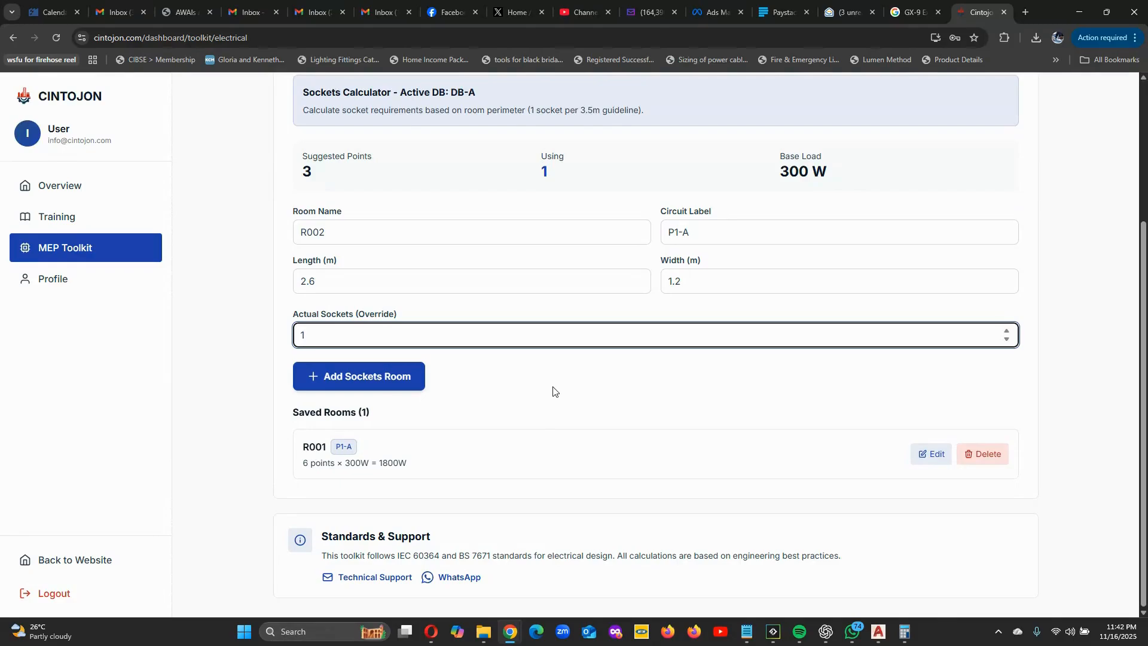
click(552, 390)
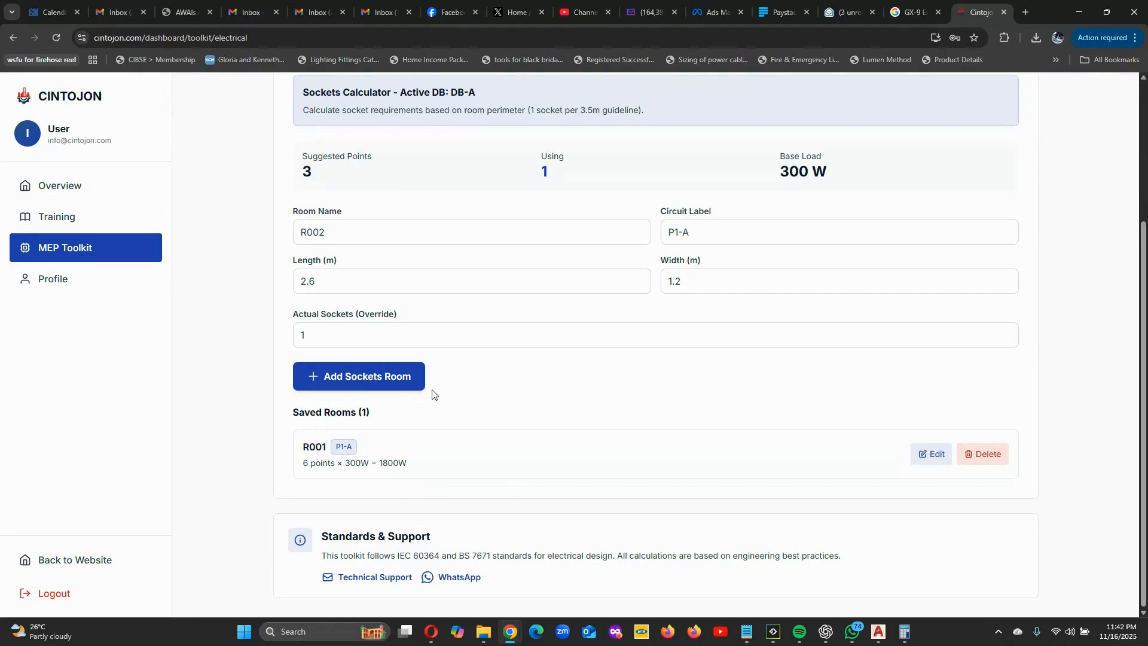
click(400, 386)
click(669, 383)
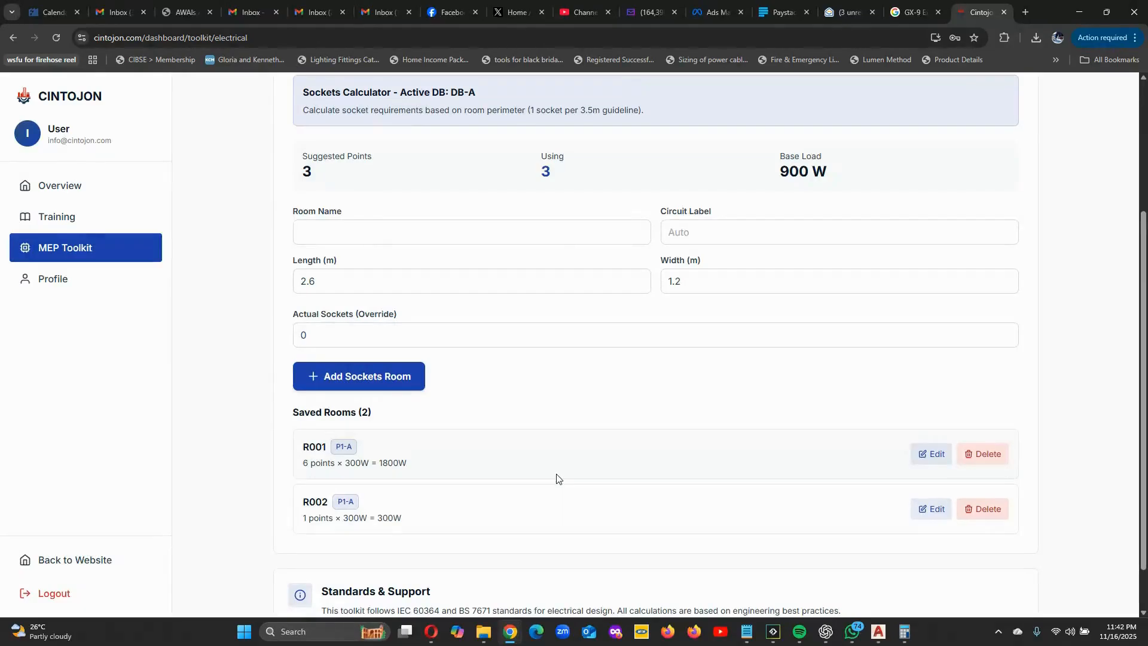
Switch to AutoCAD and examine the socket and TV outlet positions in the copied plan's far-right bedroom and en-suite bathroom.
click(878, 631)
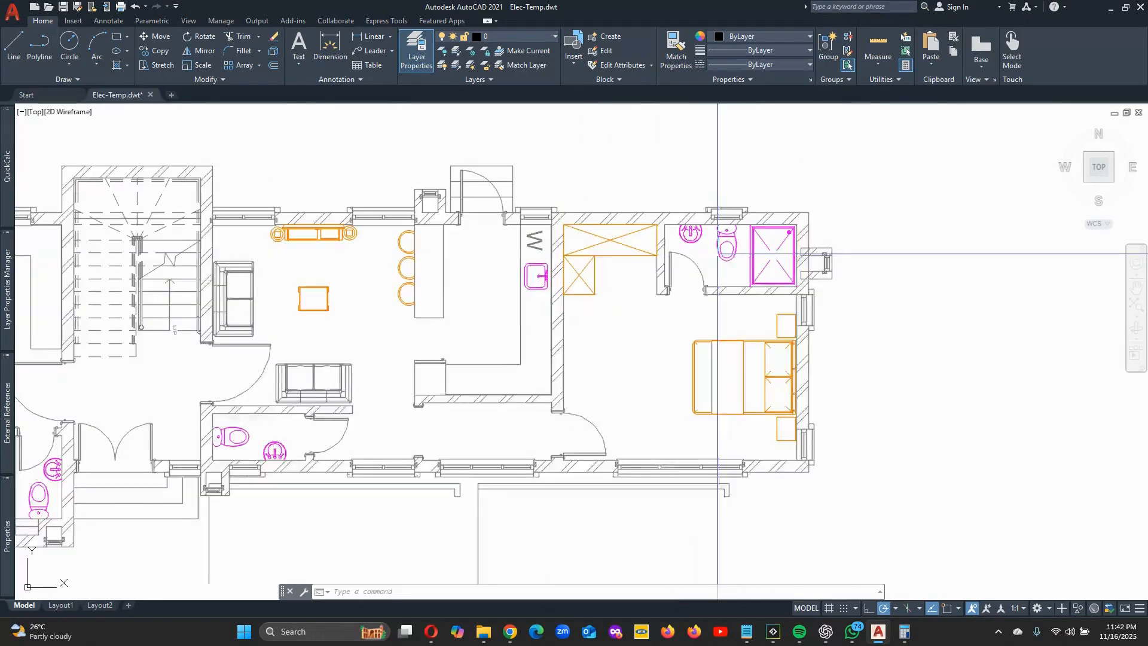
scroll(598, 358, up, 2)
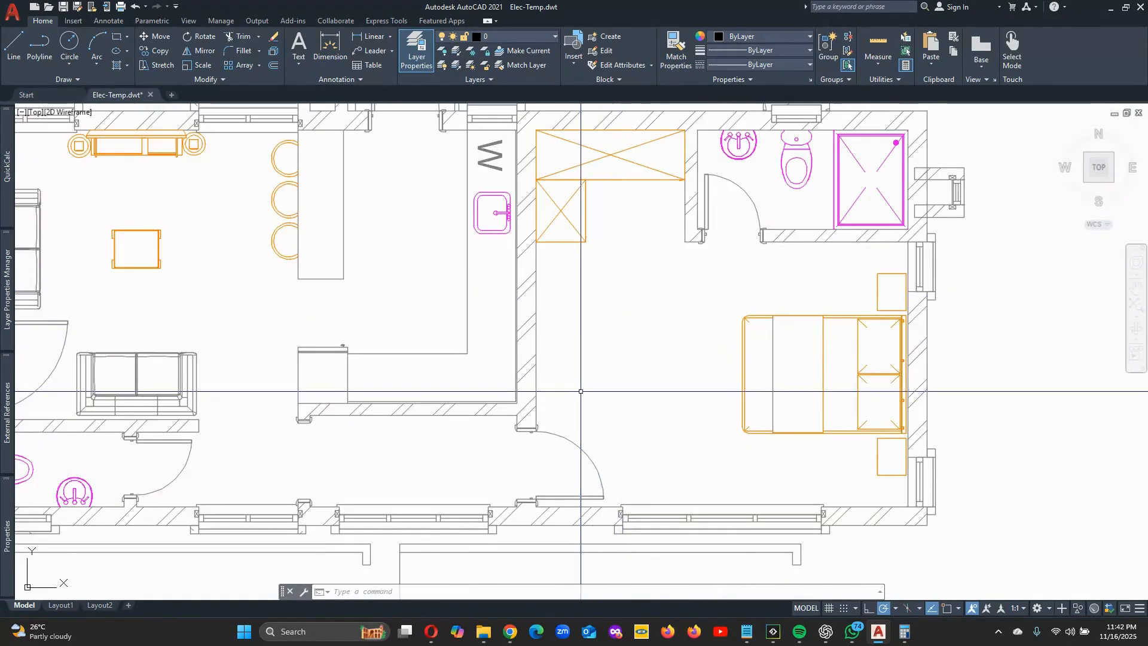
scroll(658, 370, down, 2)
scroll(658, 370, down, 2)
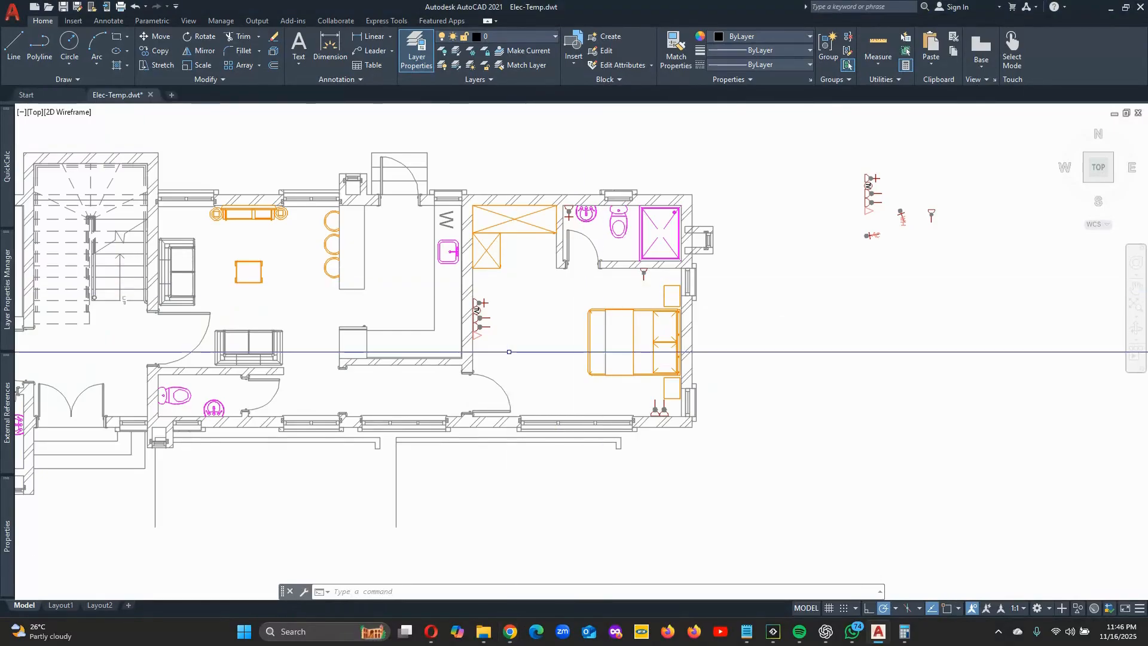
scroll(509, 349, up, 4)
scroll(435, 274, down, 2)
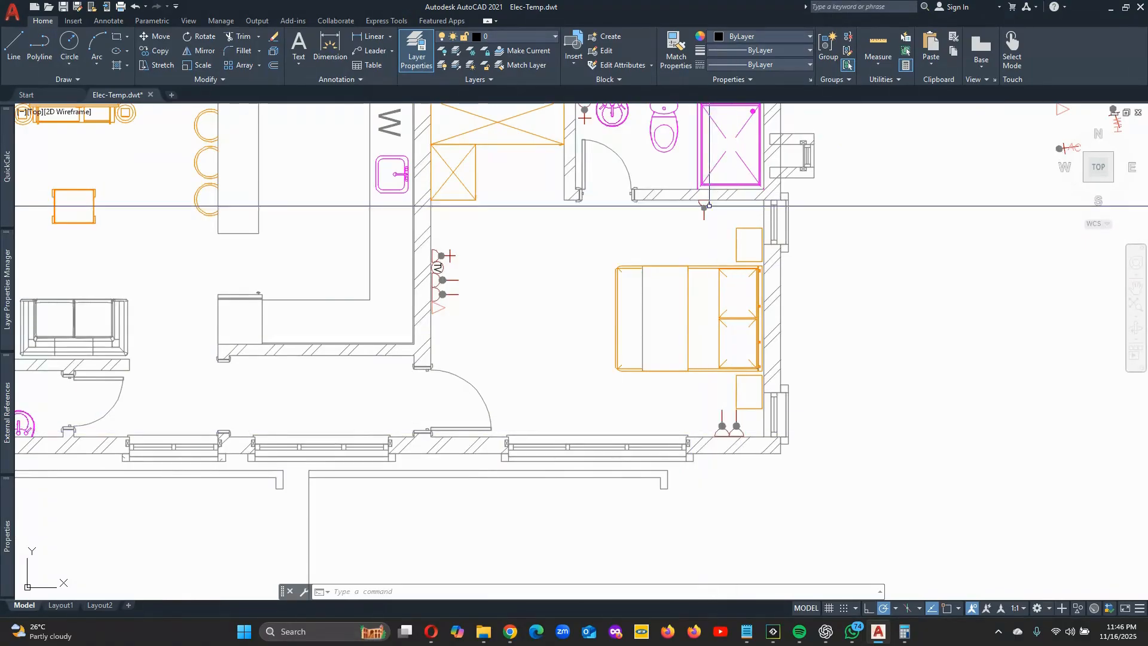
scroll(405, 273, up, 2)
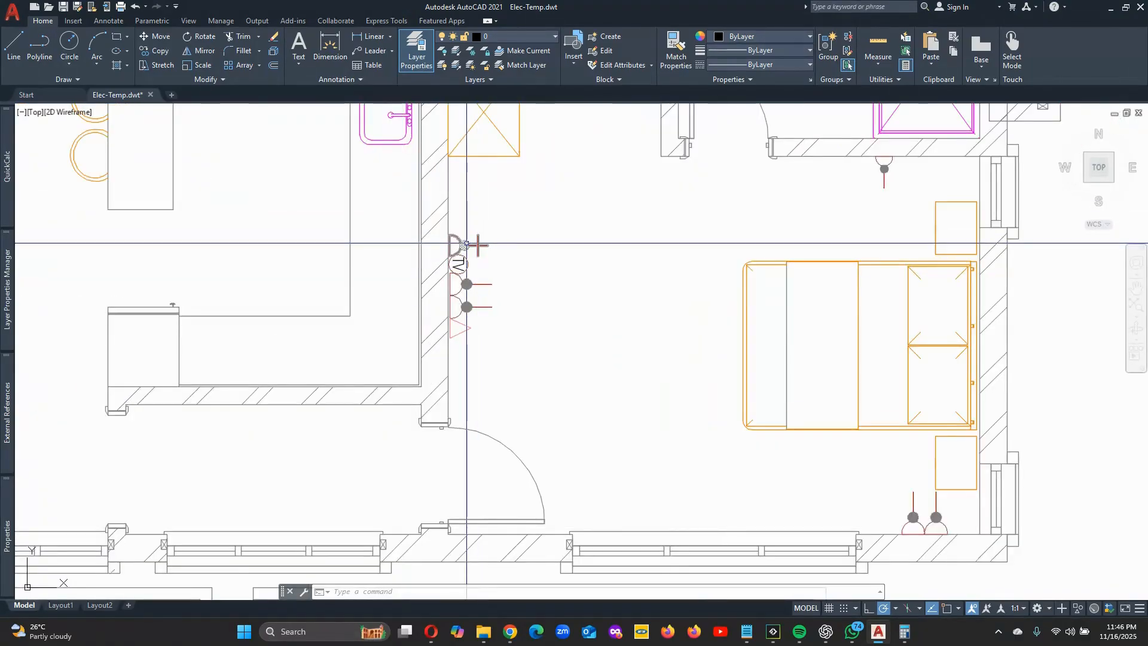
Inspect the socket beside the en-suite washbasin and the sockets along the far-right bedroom's walls.
scroll(478, 245, down, 2)
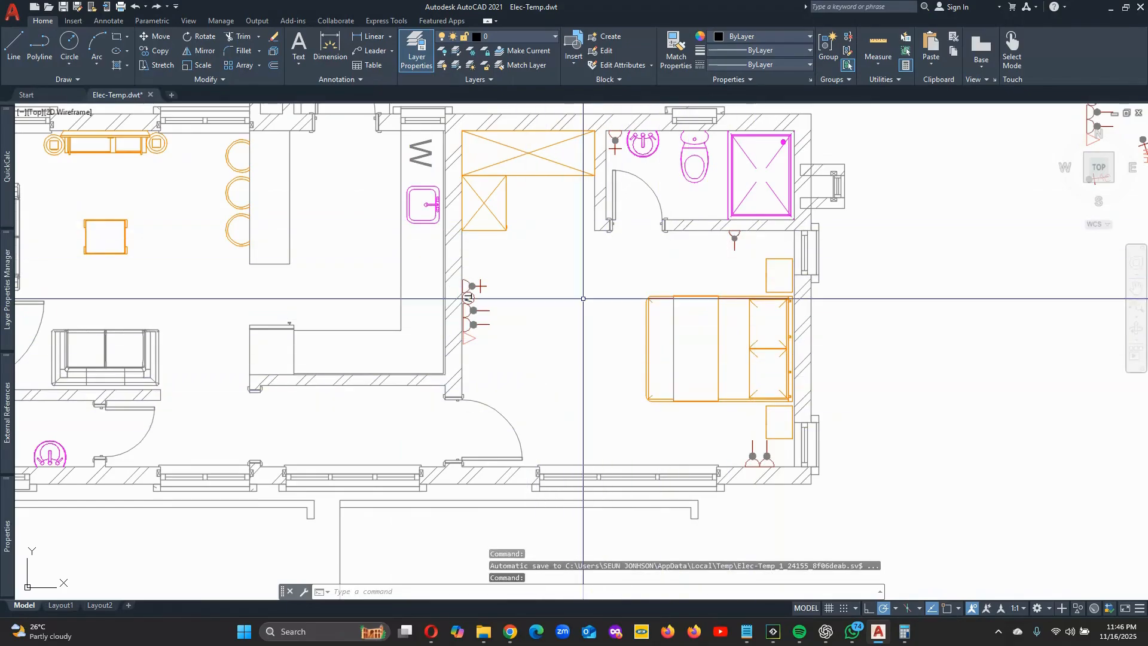
scroll(598, 334, up, 2)
scroll(628, 281, down, 2)
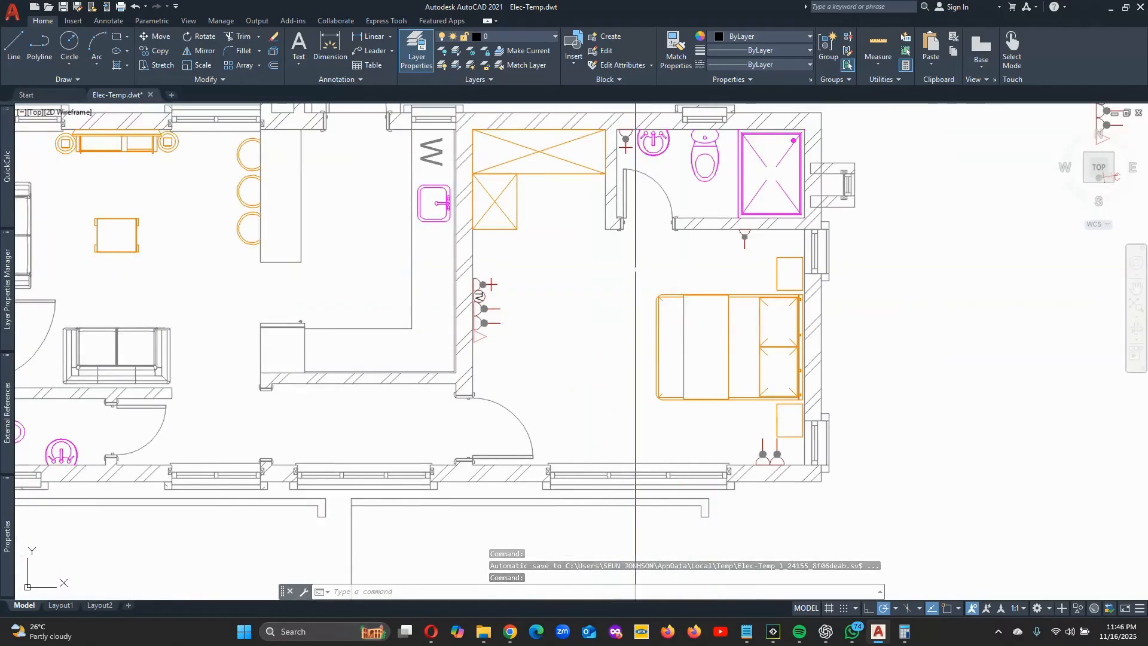
scroll(635, 269, down, 2)
scroll(645, 300, up, 2)
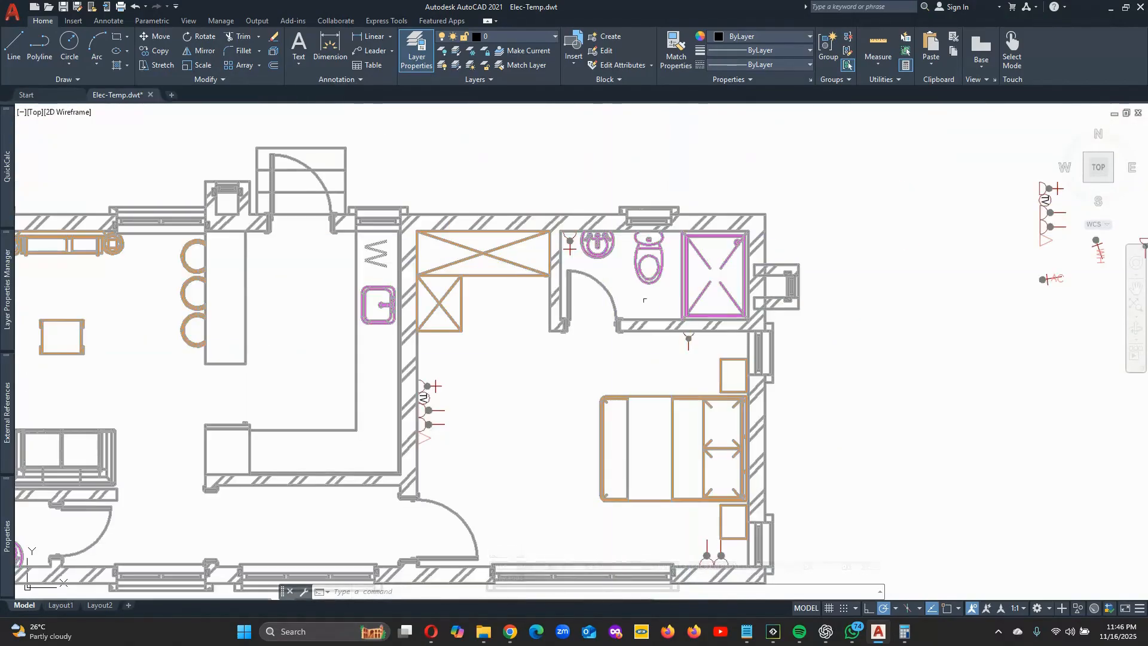
scroll(645, 300, up, 4)
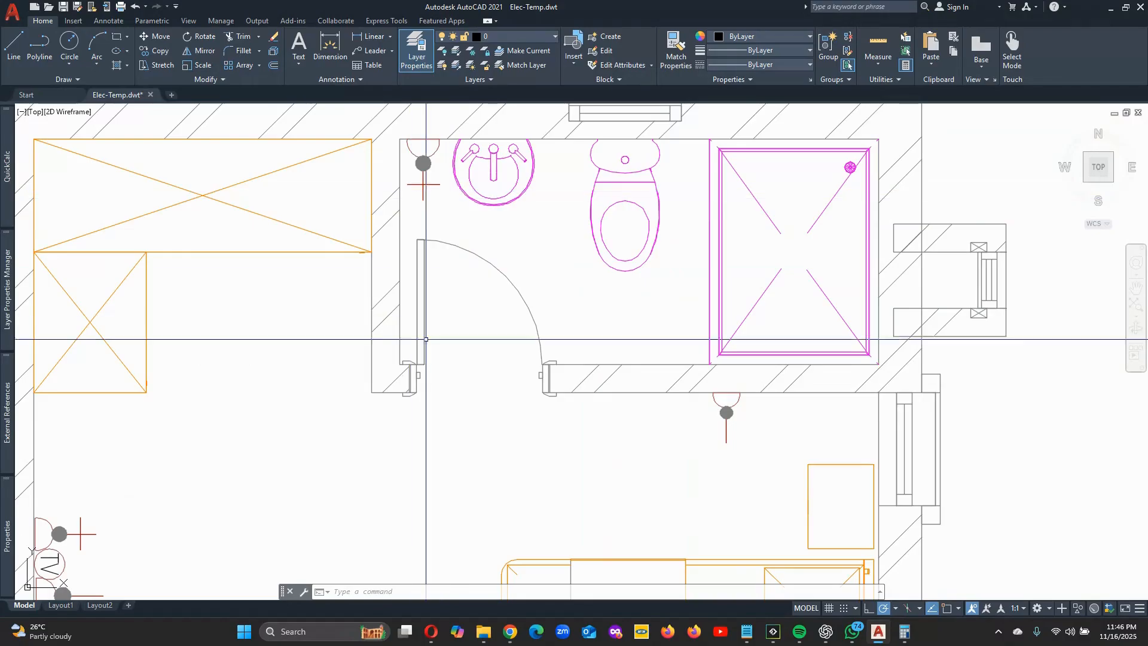
scroll(626, 320, down, 2)
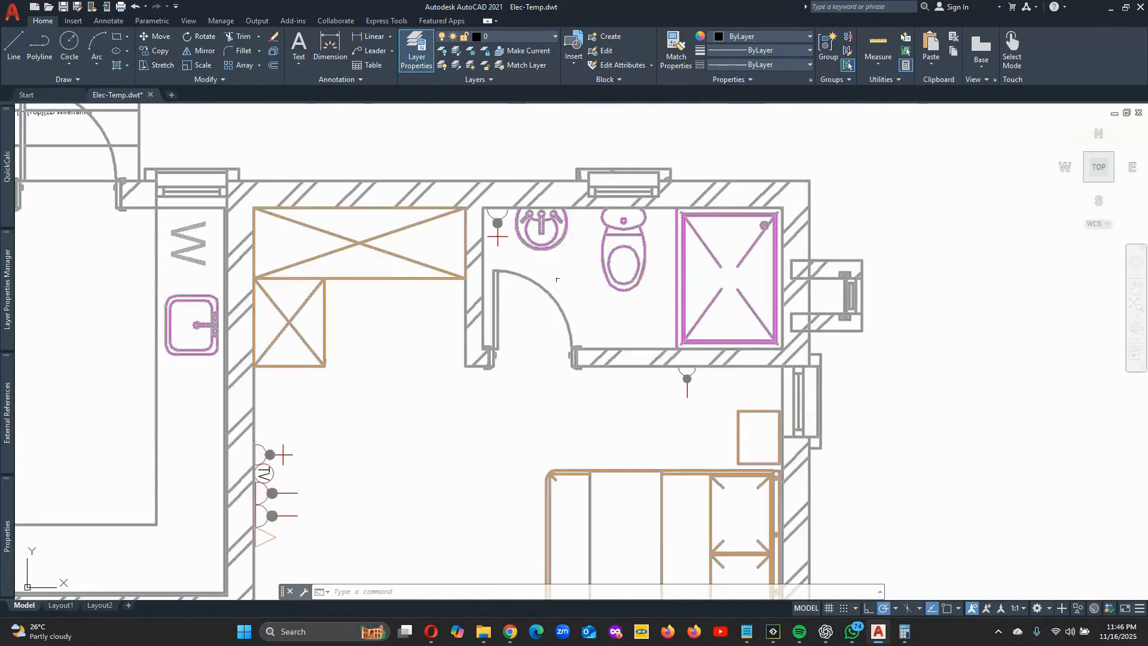
scroll(557, 279, up, 2)
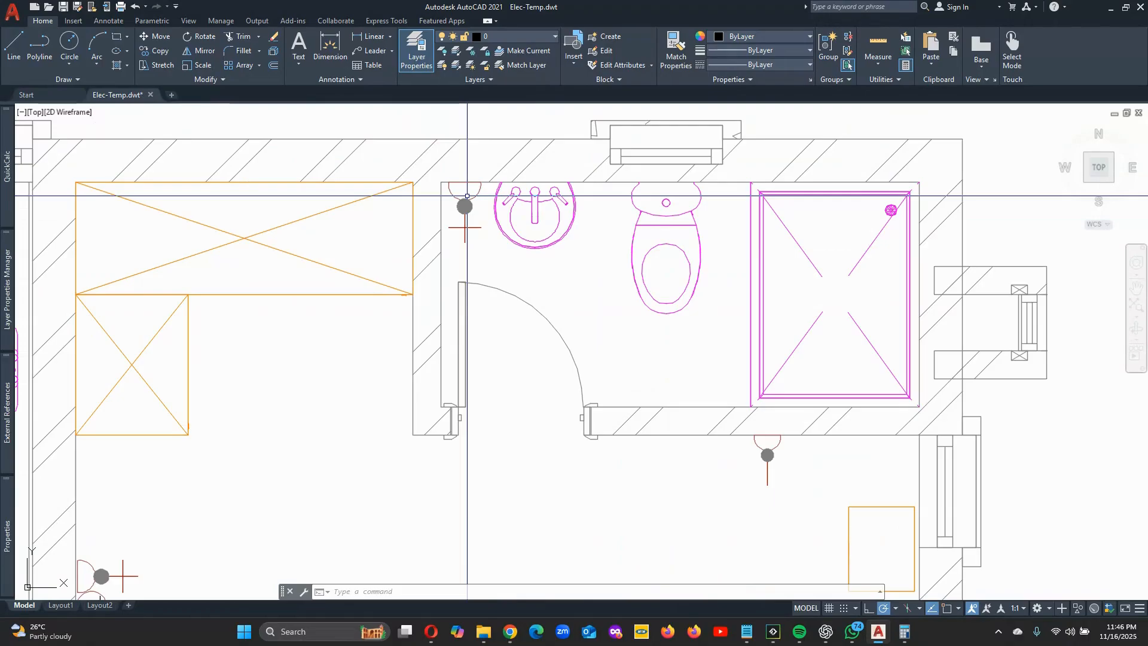
scroll(467, 196, down, 4)
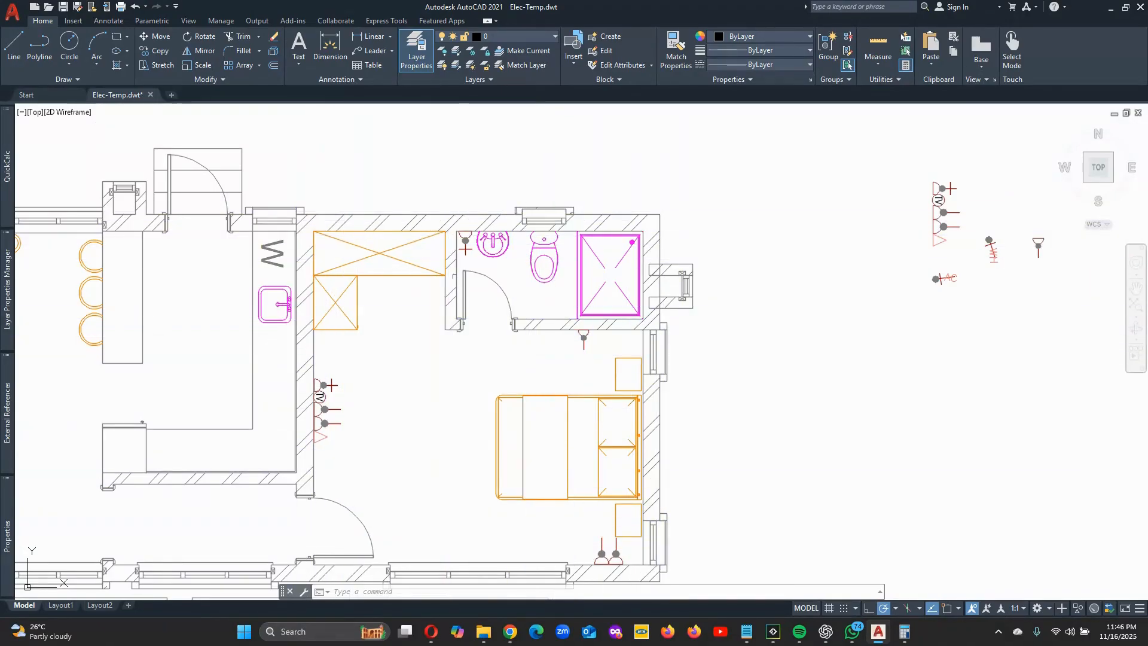
middle_drag(415, 378, 472, 329)
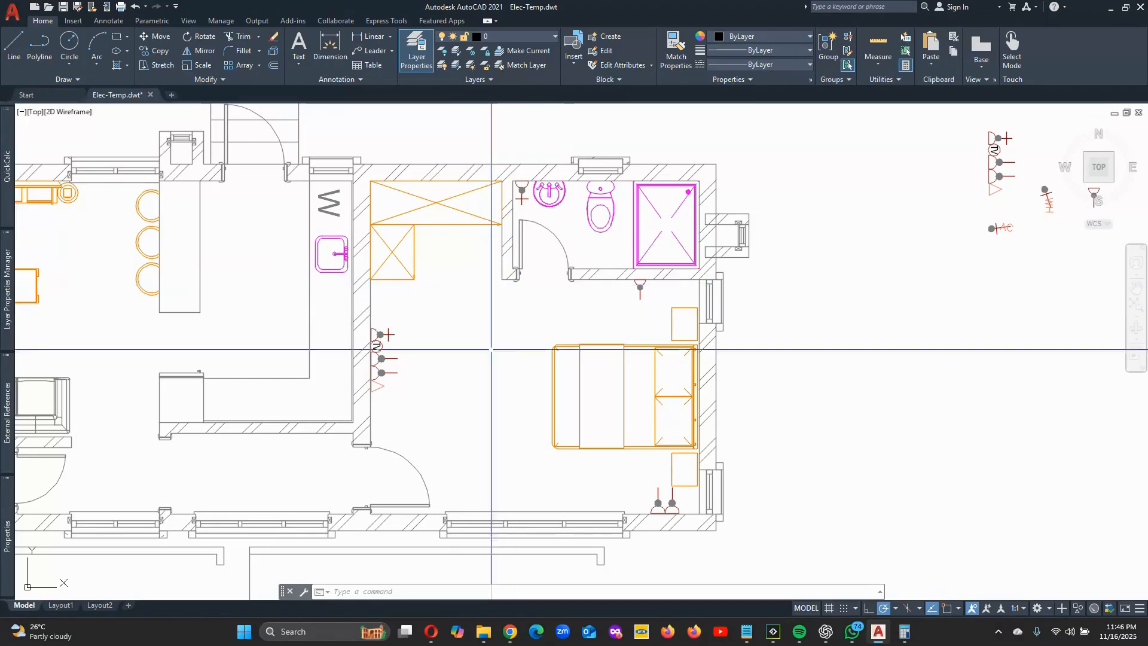
scroll(953, 357, down, 2)
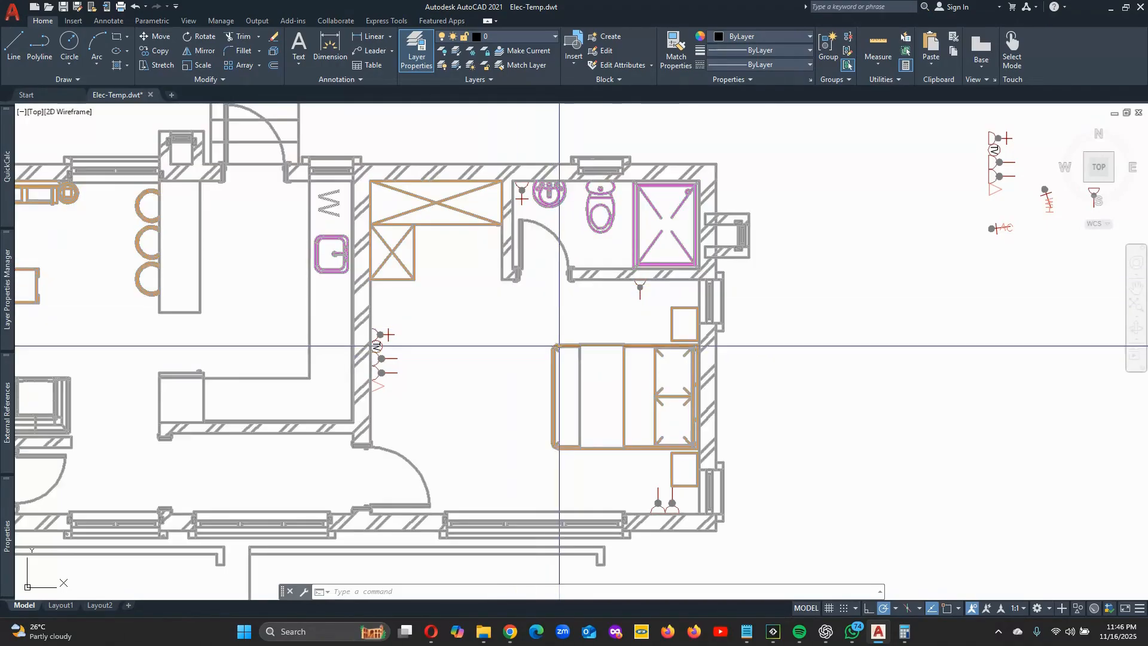
scroll(1016, 370, up, 4)
scroll(562, 323, down, 2)
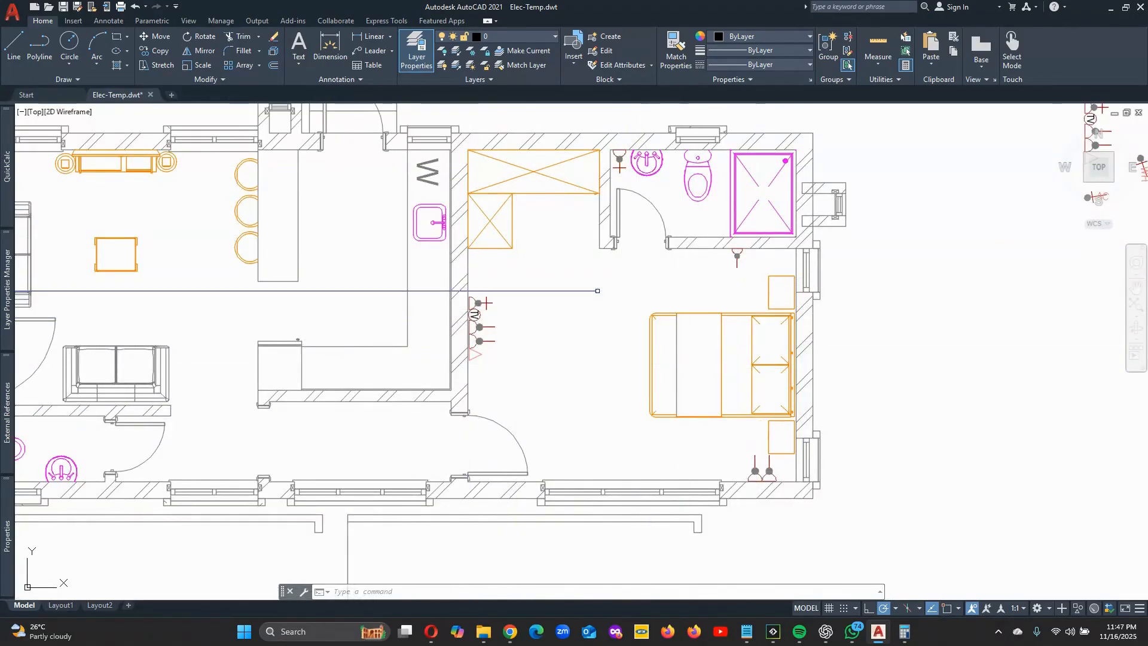
Review the far-right bedroom and en-suite socket layout in relation to the adjoining kitchen and living area.
scroll(756, 299, down, 2)
scroll(652, 291, up, 2)
scroll(448, 296, down, 2)
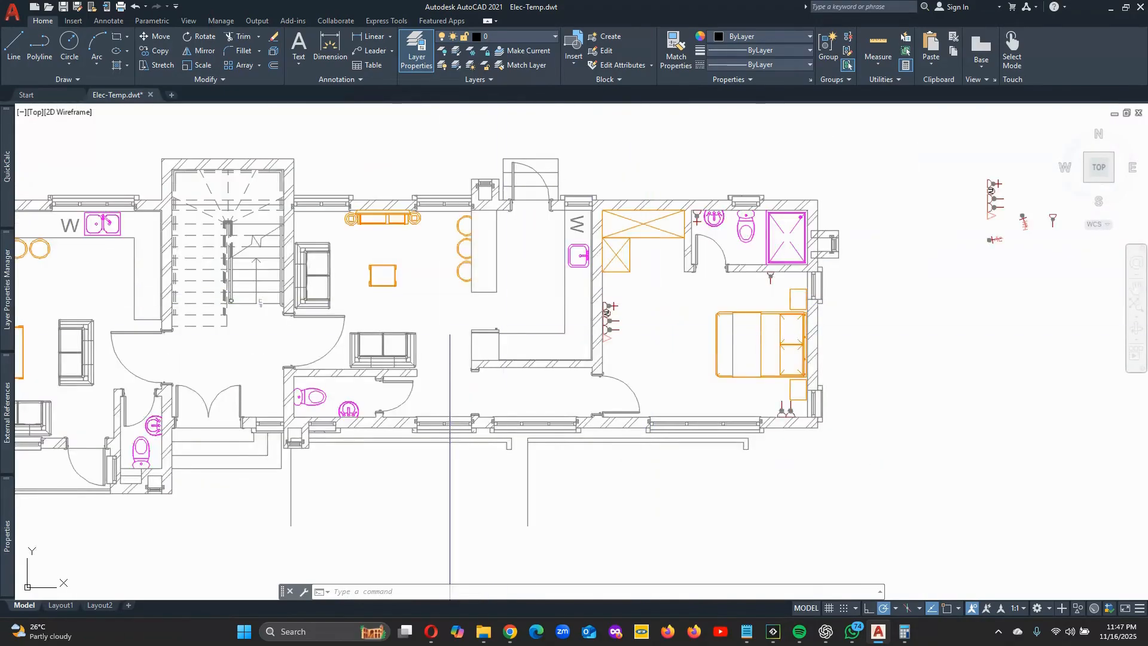
scroll(488, 290, up, 2)
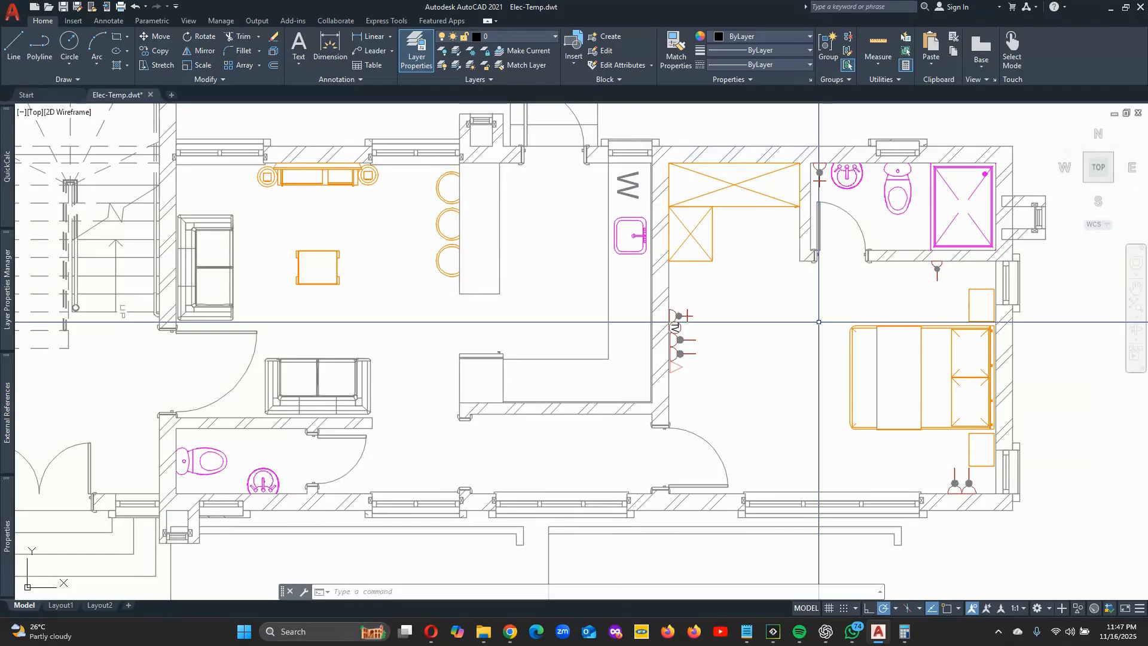
scroll(819, 321, down, 2)
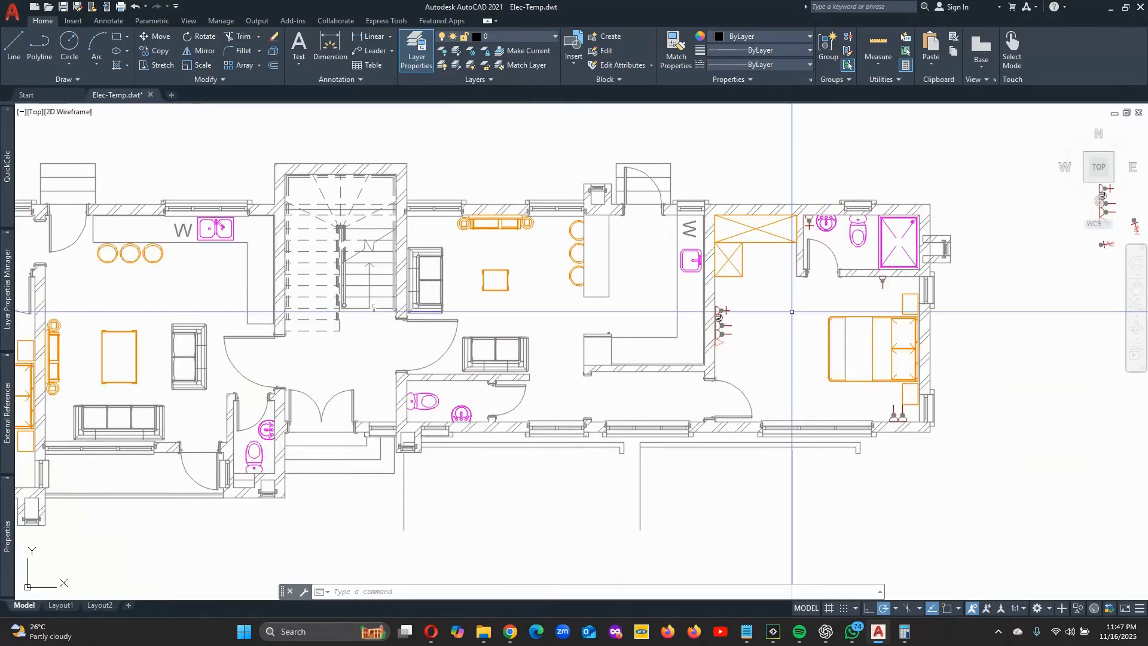
scroll(699, 293, up, 2)
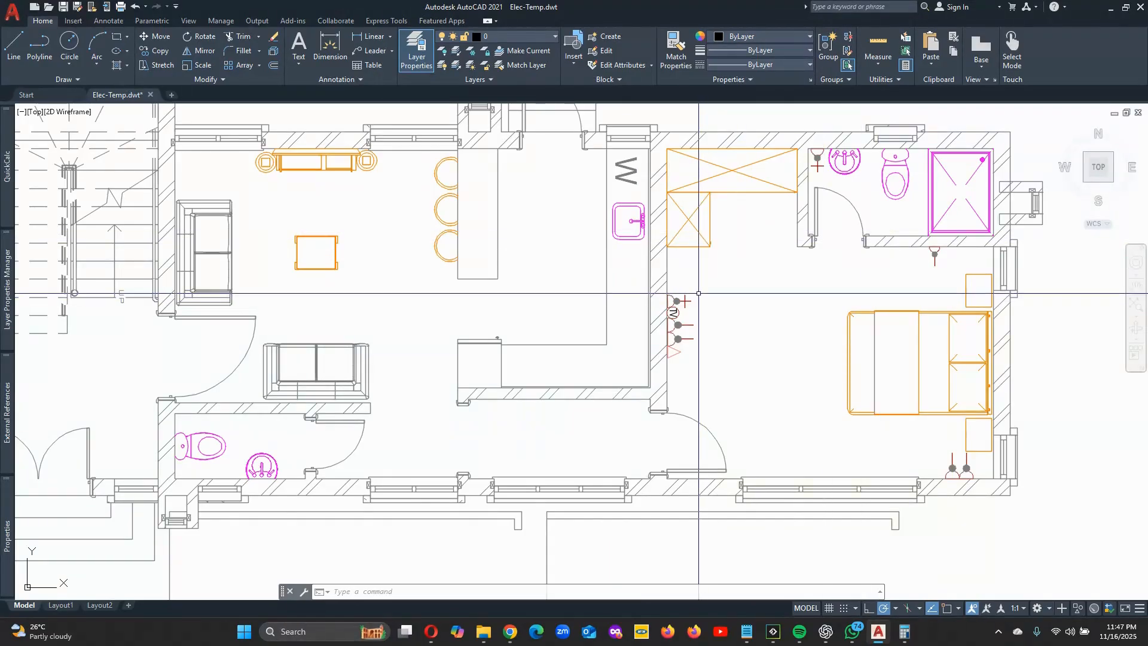
scroll(698, 293, up, 2)
scroll(641, 299, down, 2)
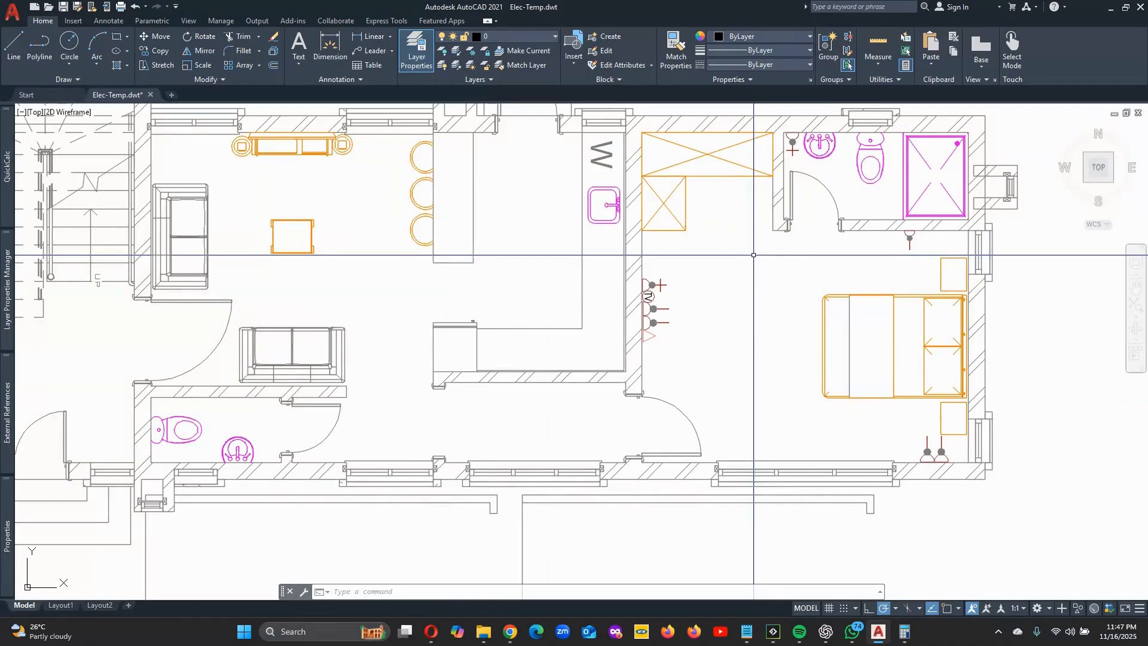
scroll(753, 255, down, 2)
scroll(769, 269, down, 2)
scroll(817, 287, up, 4)
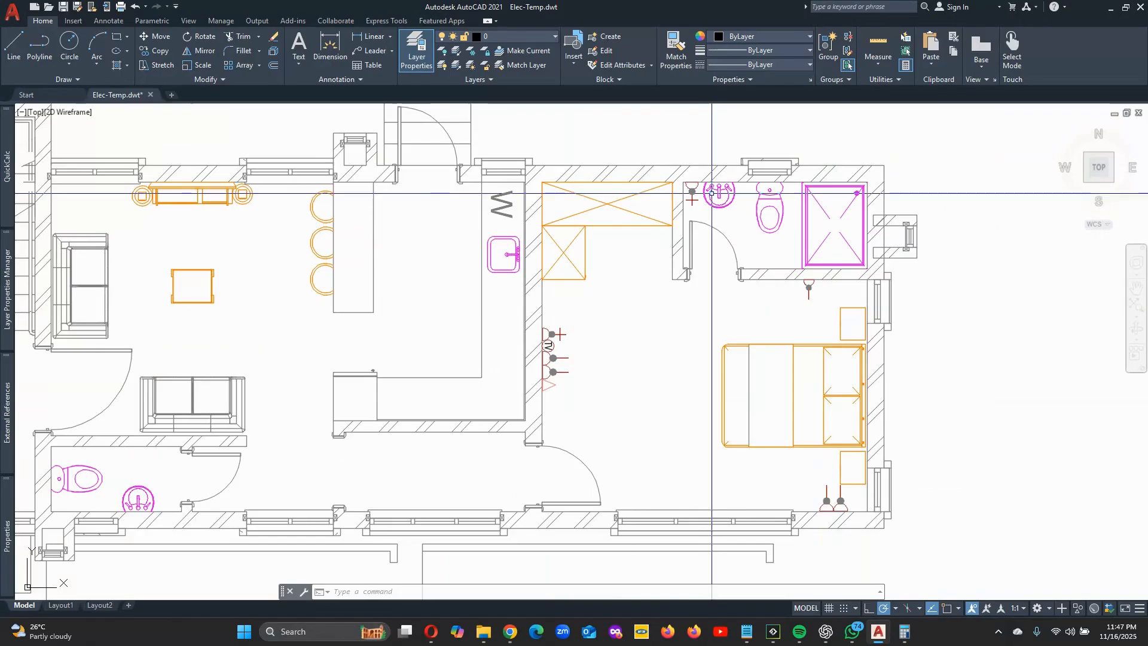
scroll(710, 205, up, 2)
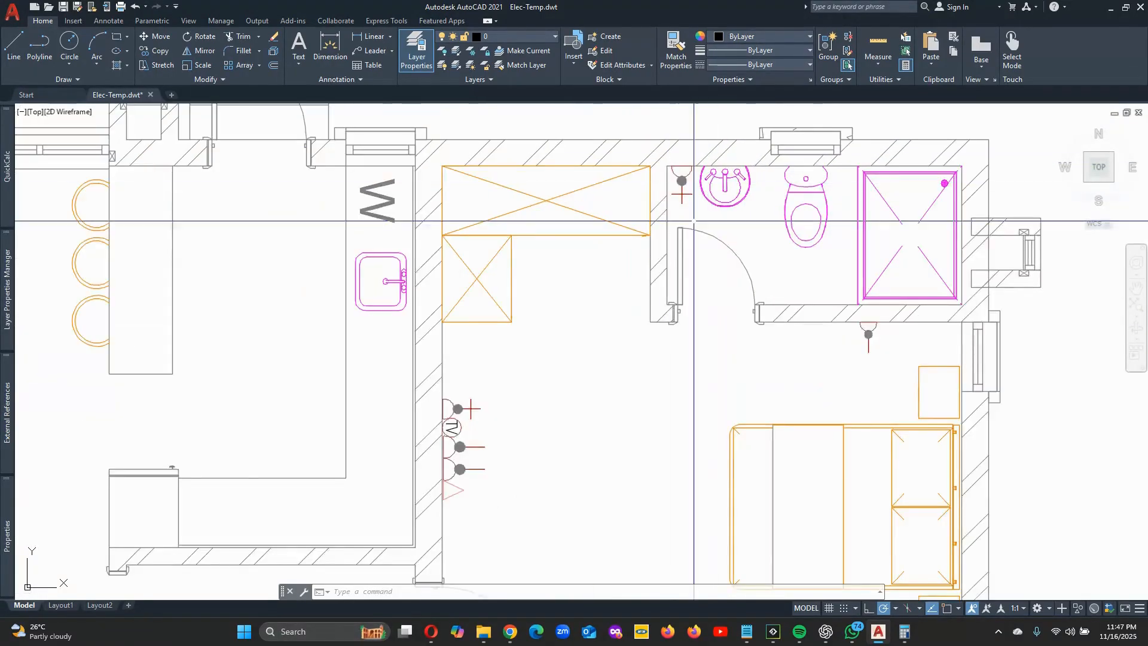
scroll(627, 344, down, 3)
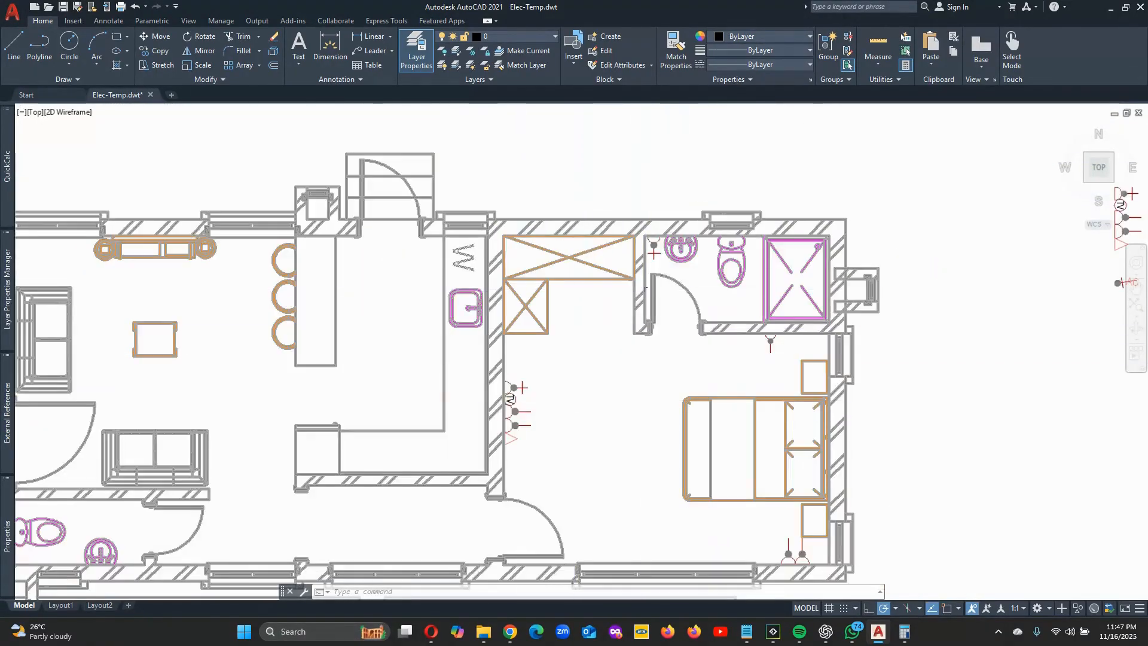
scroll(646, 288, up, 2)
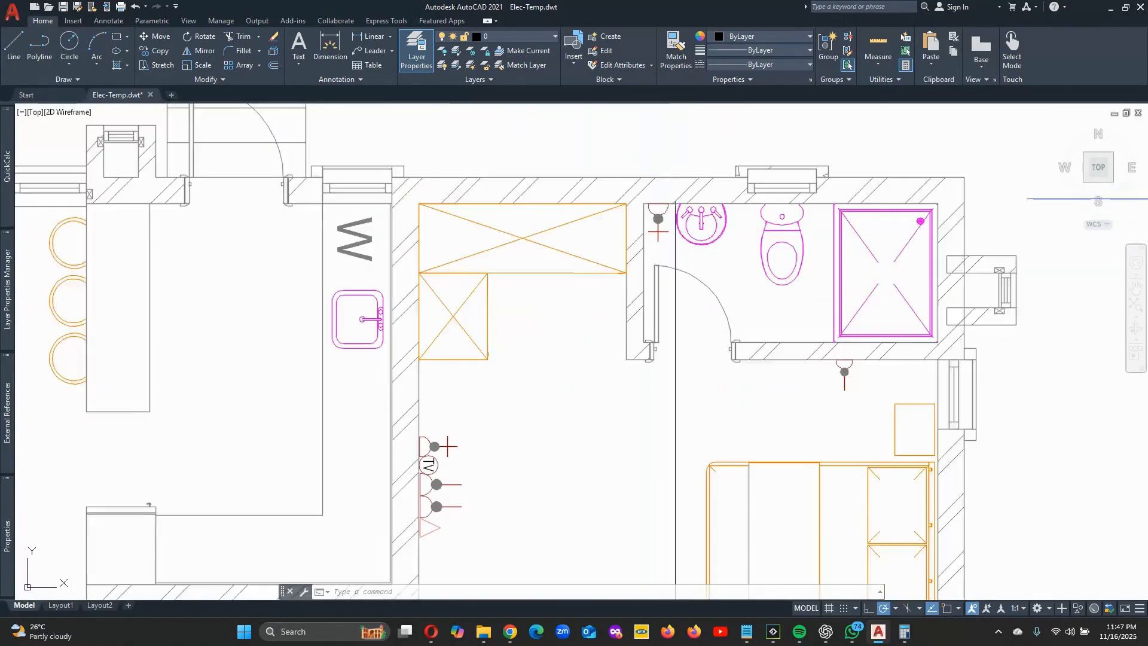
Measure the kitchen's length with a temporary vertical line from its upper wall down to its lower wall.
scroll(526, 251, down, 4)
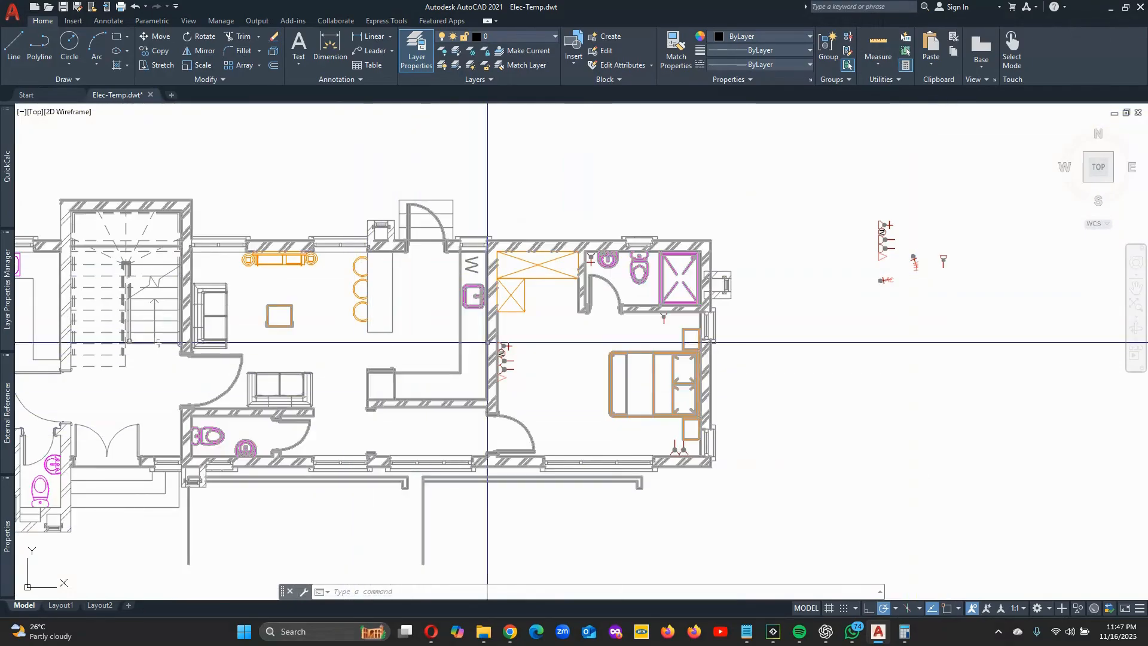
scroll(356, 346, up, 2)
scroll(477, 333, down, 2)
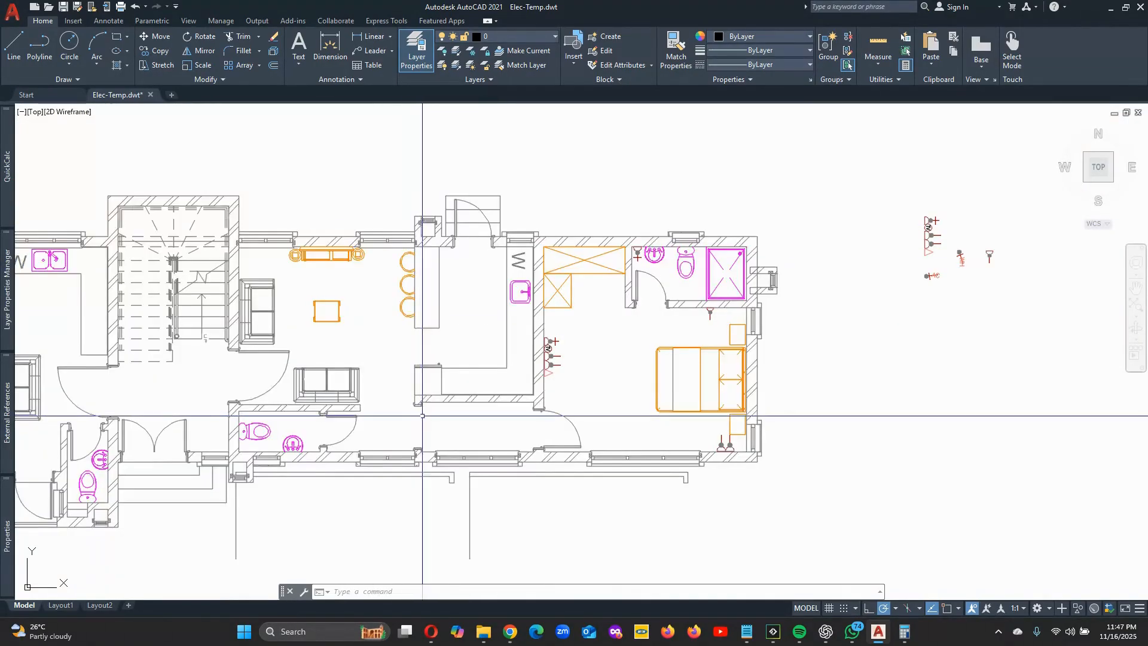
click(14, 47)
scroll(421, 248, up, 2)
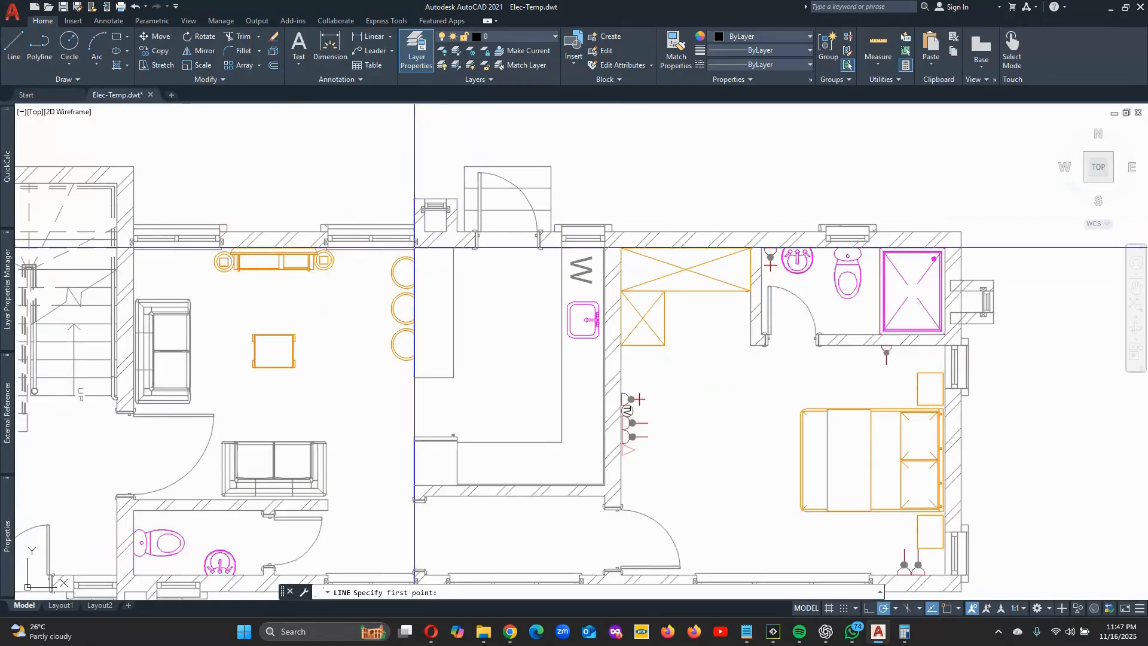
click(415, 247)
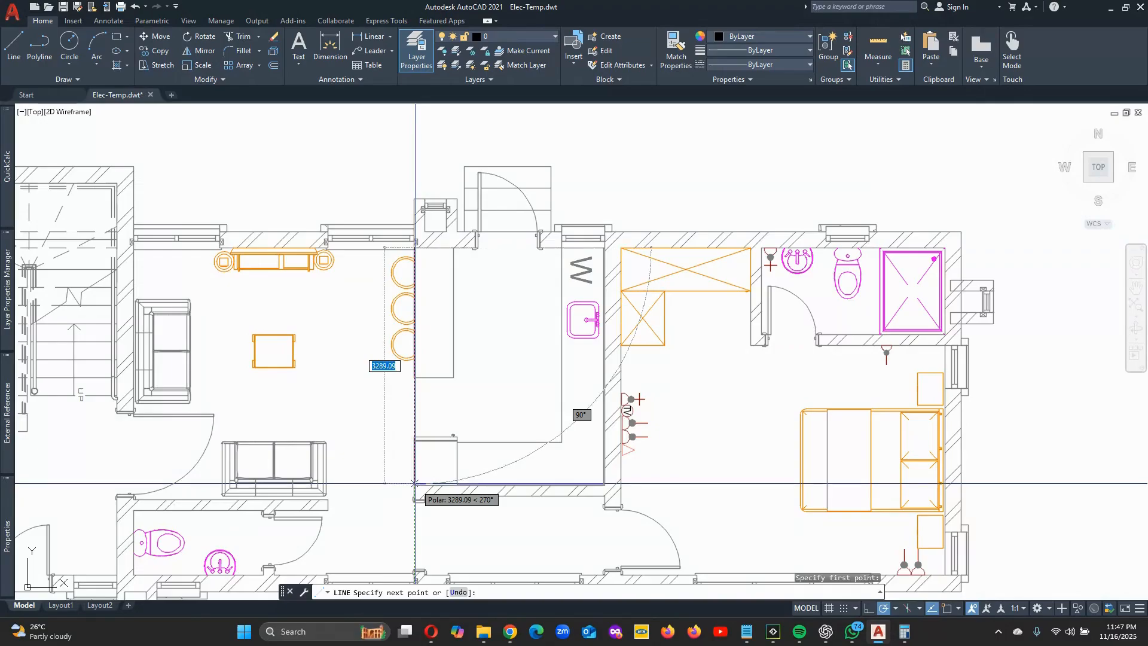
key(Escape)
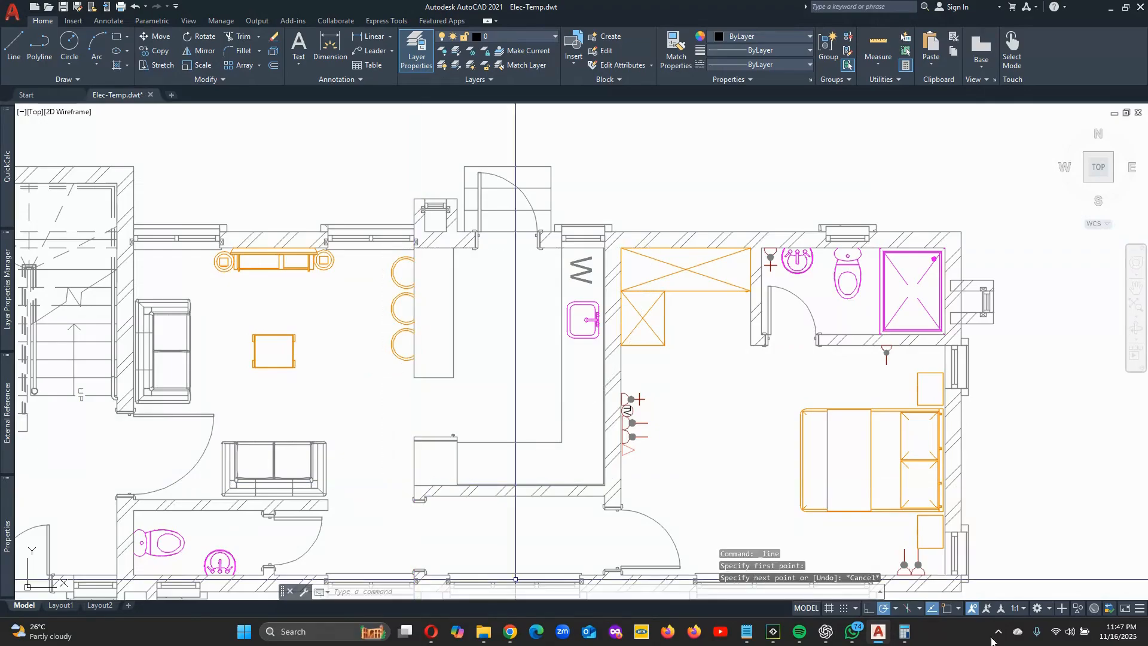
Switch to the browser toolkit and set the sockets calculator's room length to 3.3 m and width to 2.7 m.
click(1110, 7)
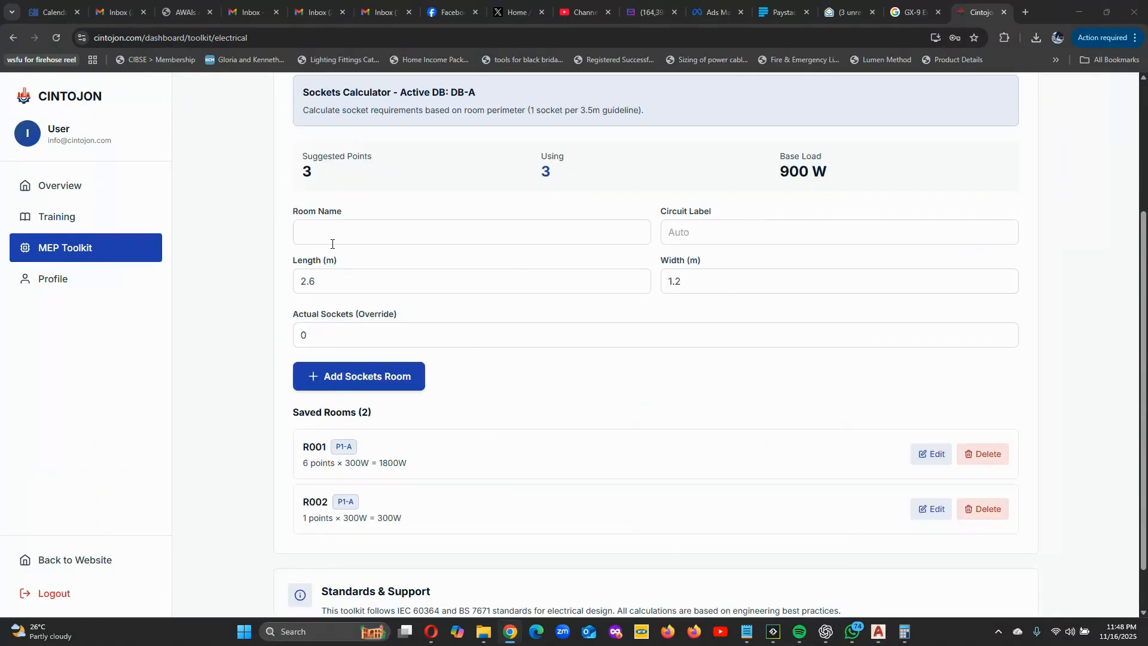
drag(317, 281, 300, 282)
text(3)
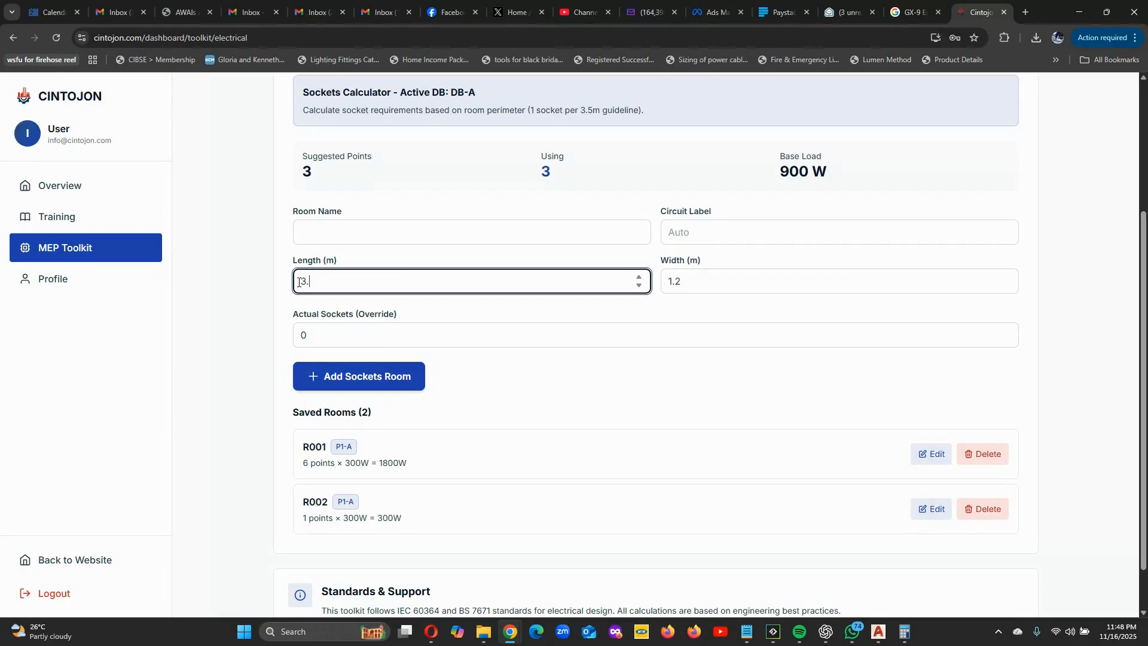
text(.3)
key(Tab)
text(2)
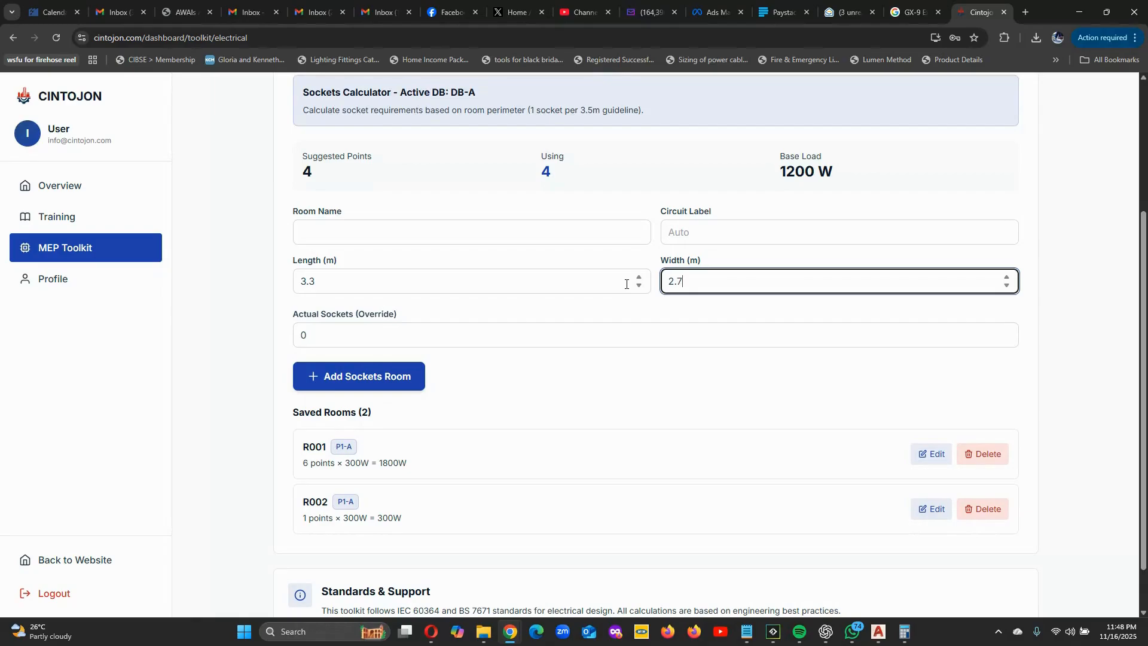
Name the sockets room R003 with circuit label P1-A and add it to the saved sockets rooms.
click(452, 231)
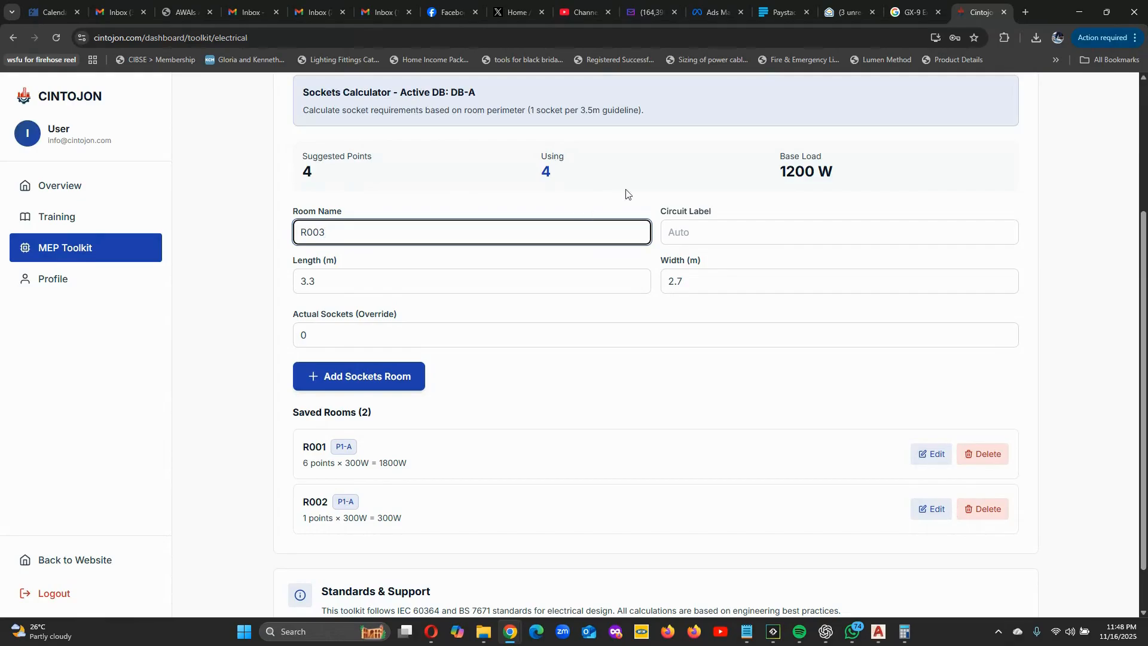
click(713, 235)
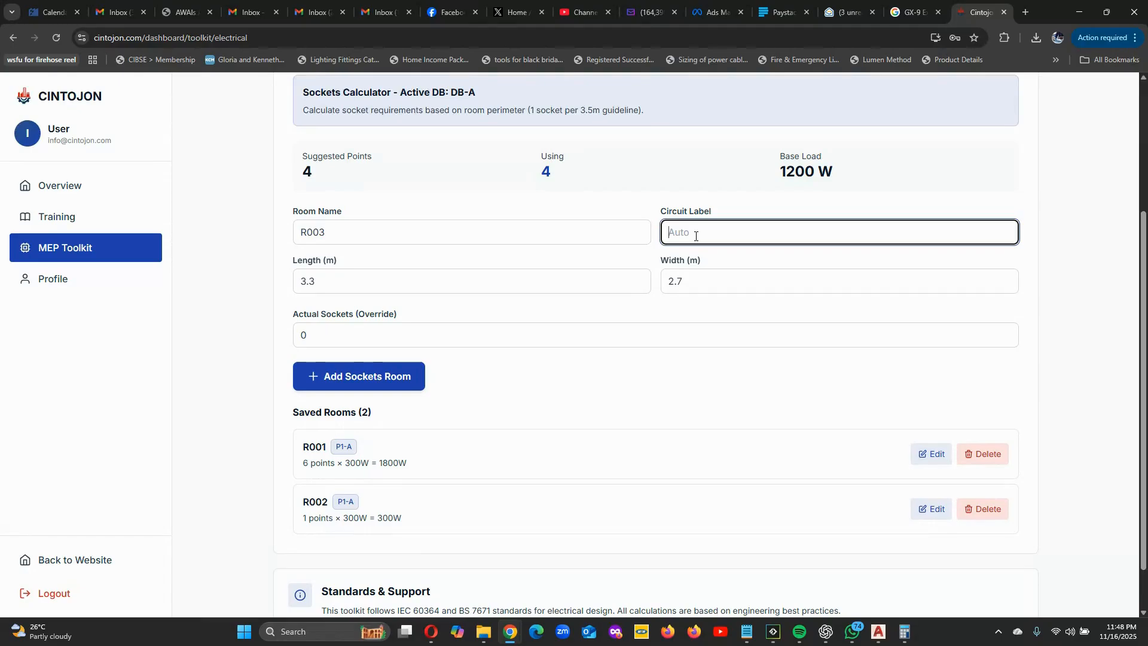
text(P1-A)
click(640, 369)
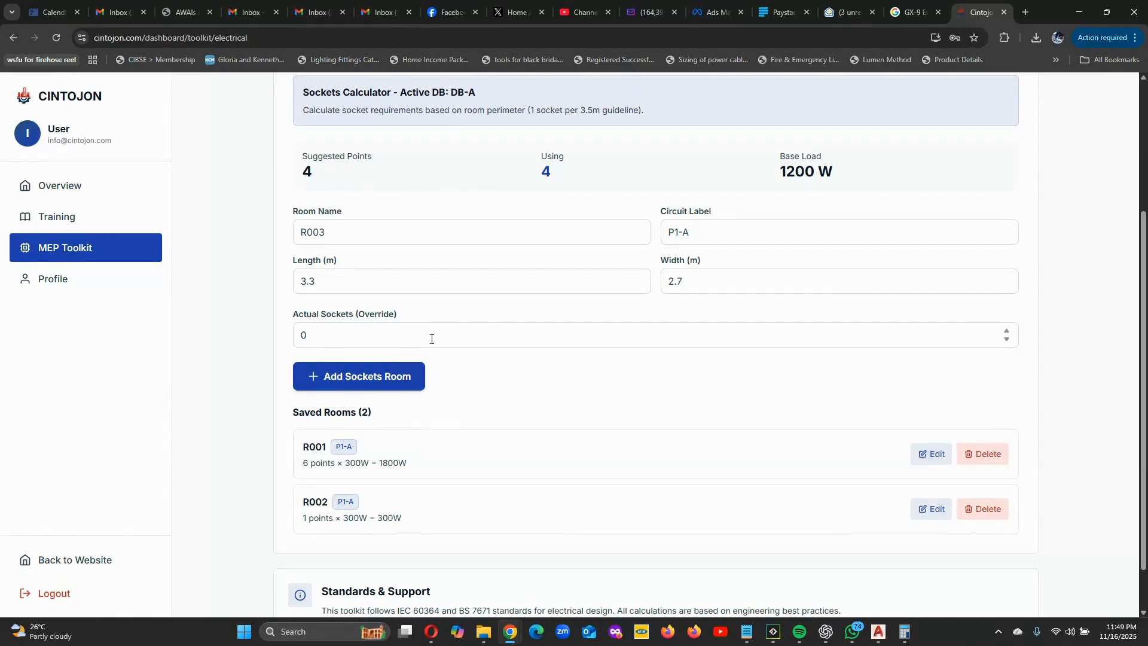
click(384, 379)
click(658, 395)
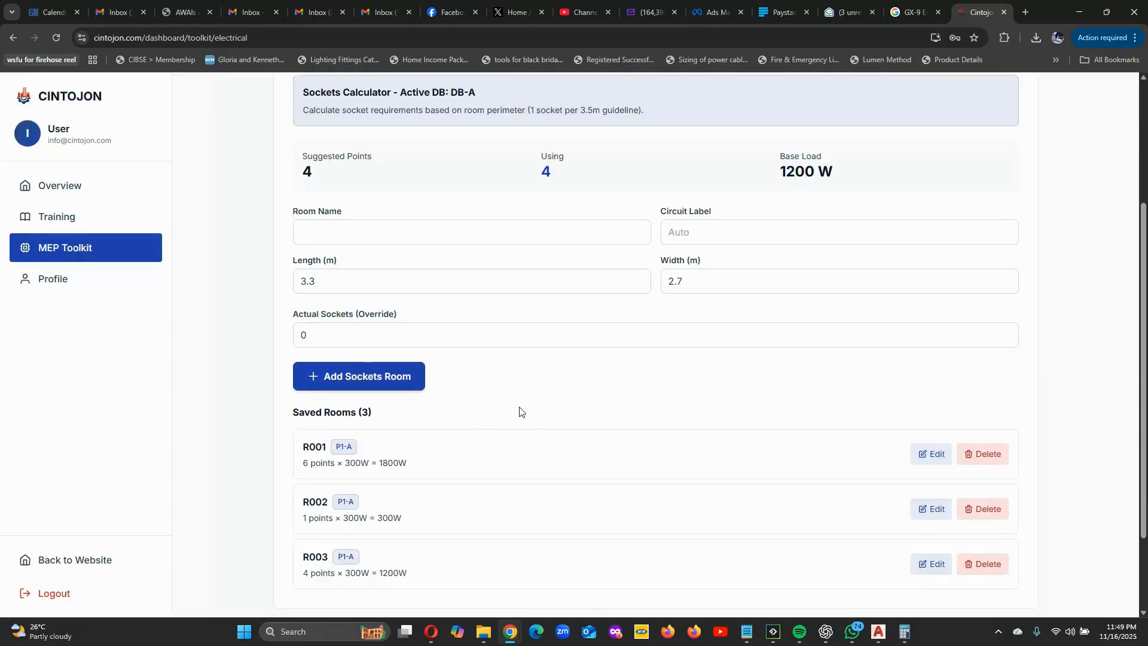
Switch to AutoCAD and examine the kitchen's socket positions near the sink and along the lower wall.
click(882, 634)
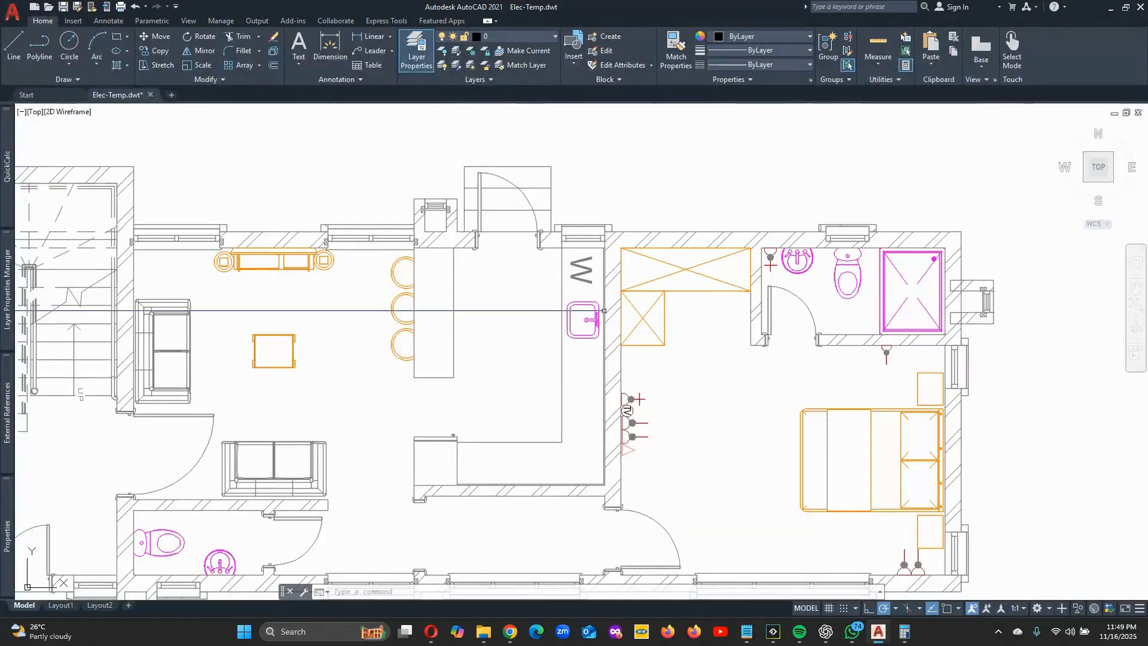
scroll(625, 293, down, 2)
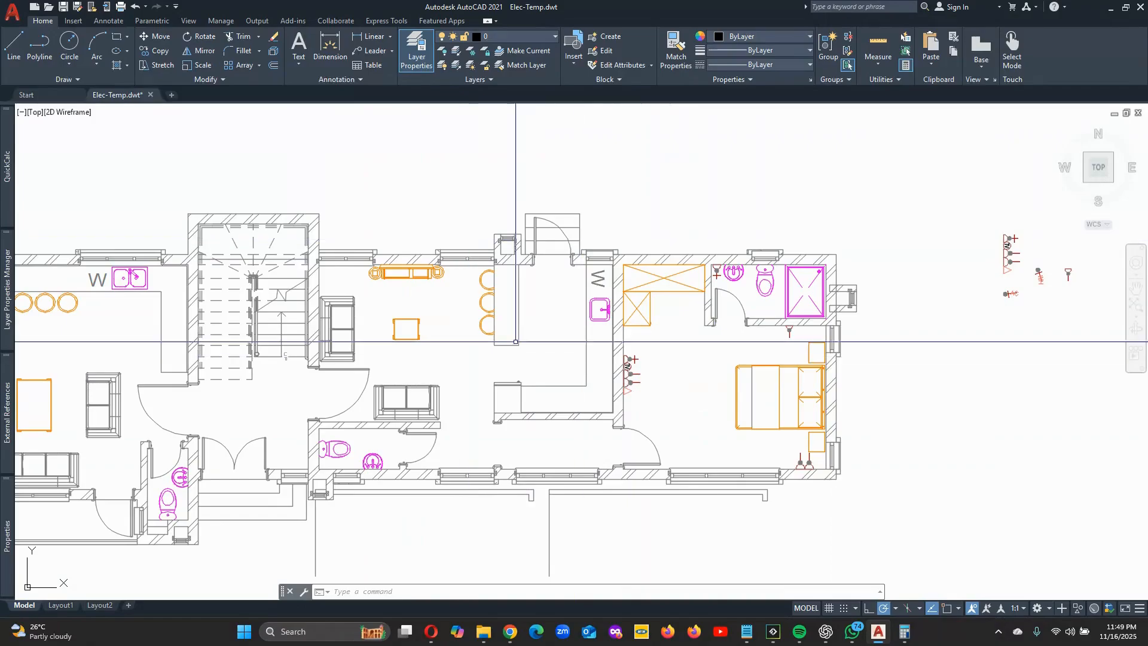
scroll(574, 344, up, 1)
scroll(555, 346, down, 1)
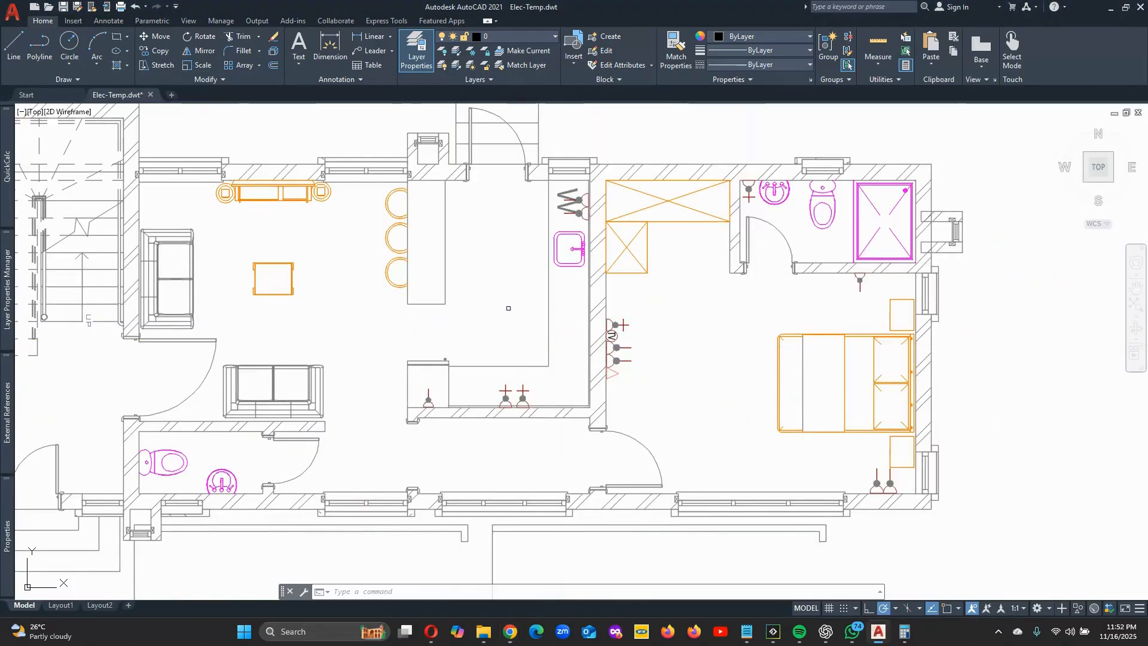
scroll(425, 361, up, 2)
scroll(446, 342, down, 1)
scroll(424, 439, up, 1)
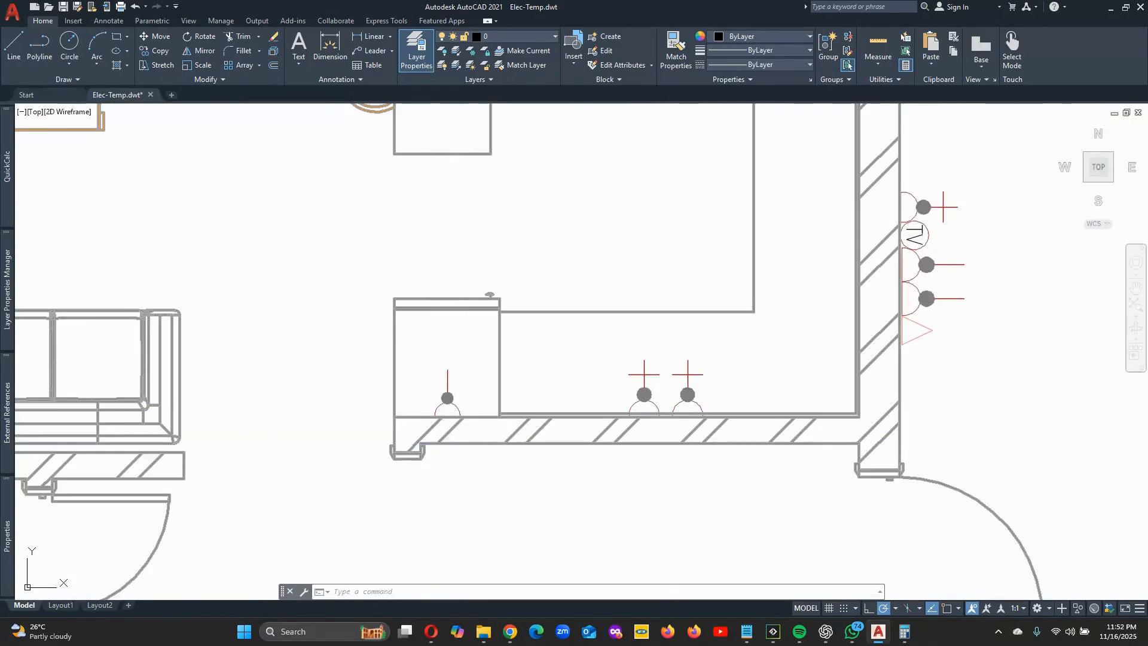
Check the kitchen's socket points along the lower wall and beside the sink against the rest of the floor plan.
scroll(474, 383, down, 1)
scroll(427, 361, up, 1)
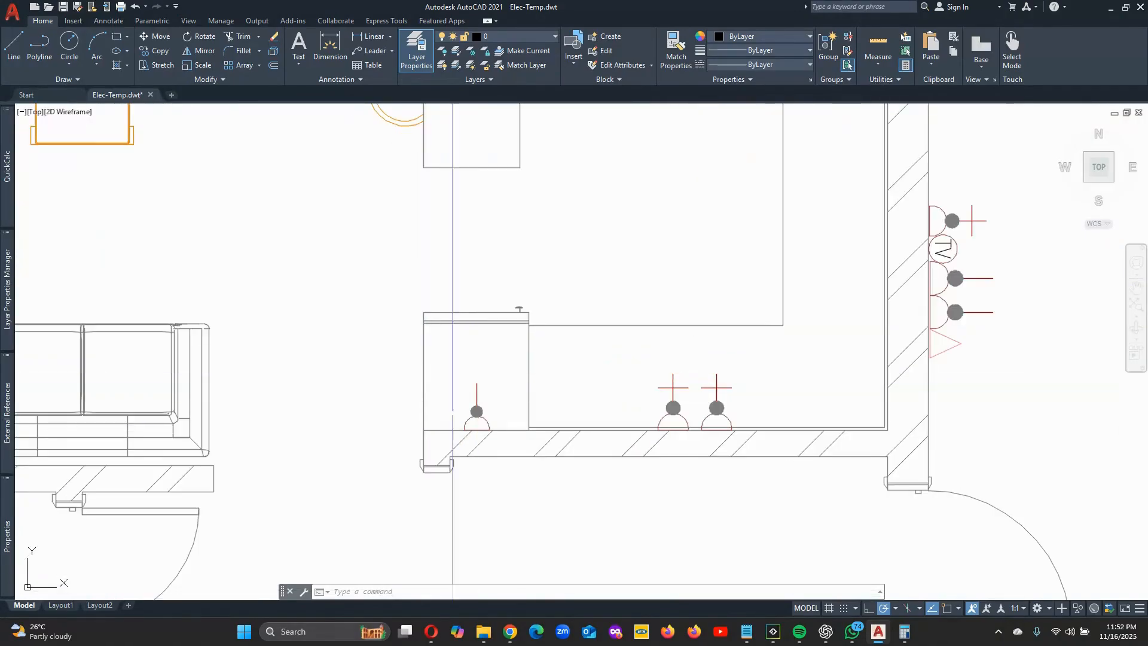
scroll(405, 401, down, 1)
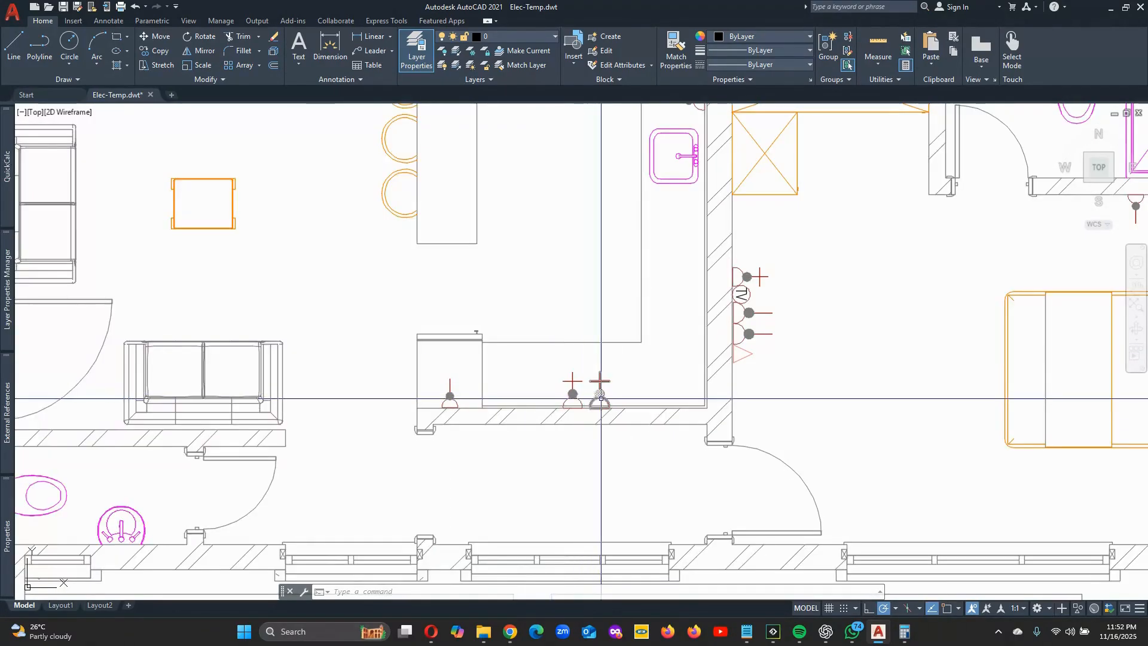
scroll(586, 418, down, 1)
scroll(643, 213, up, 2)
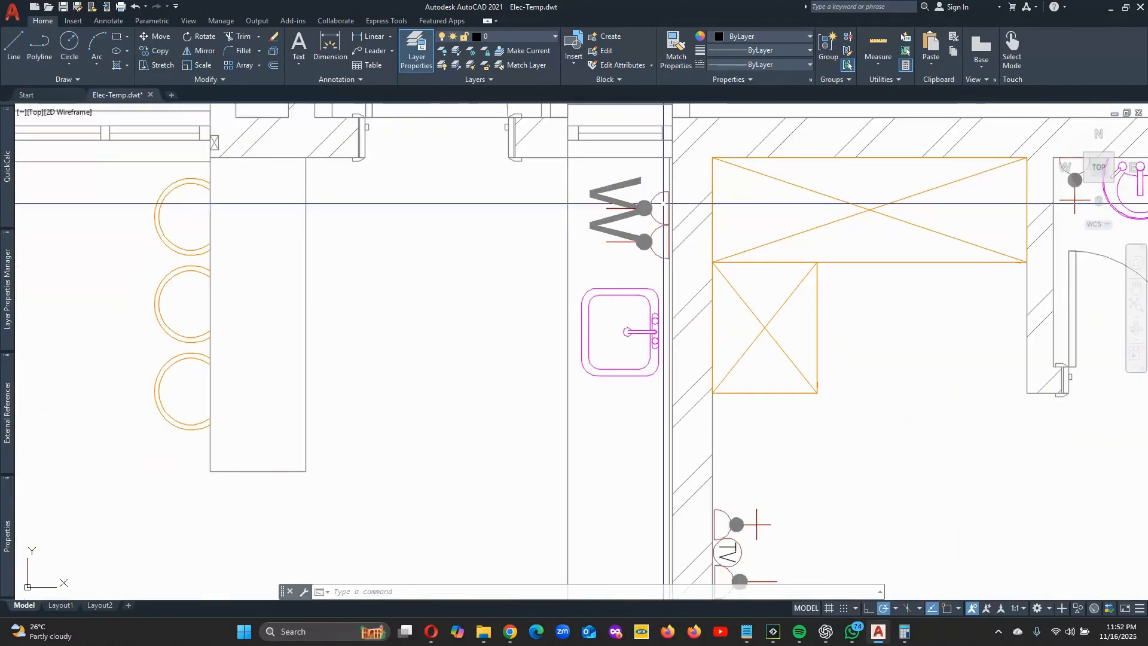
scroll(658, 233, down, 2)
scroll(645, 224, up, 2)
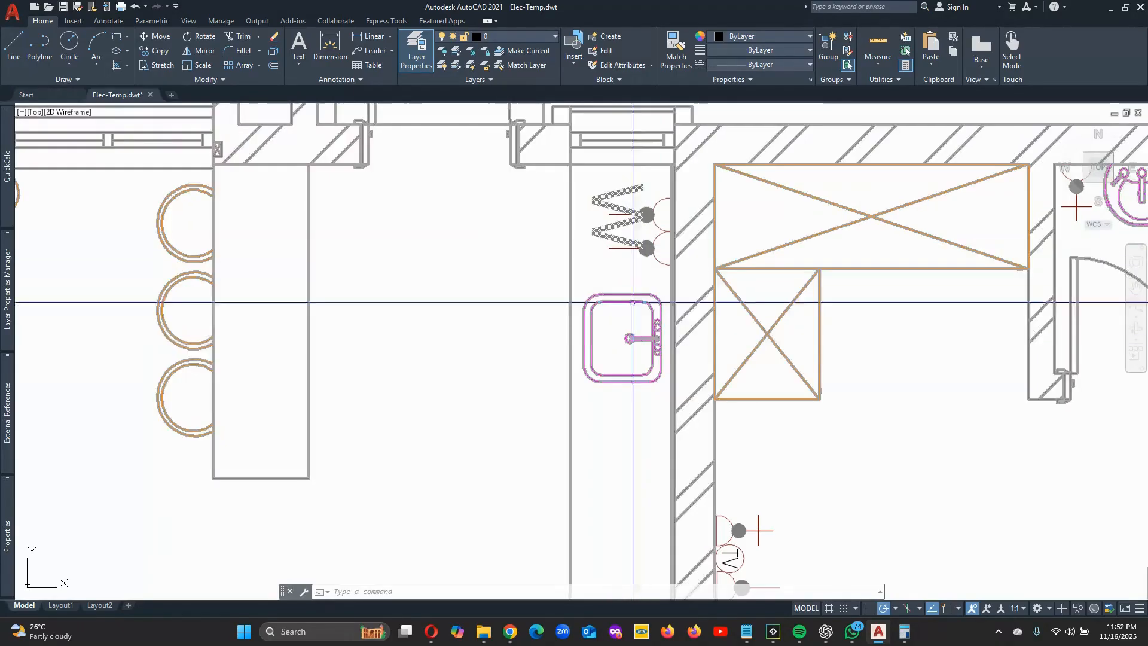
scroll(614, 325, down, 4)
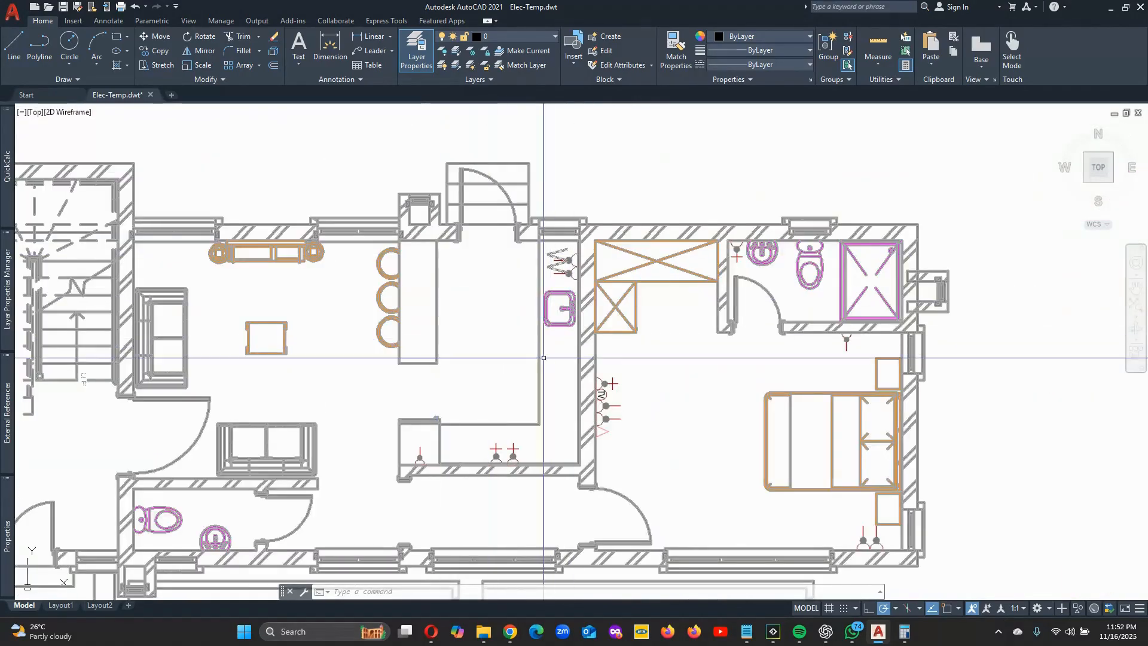
scroll(517, 464, up, 2)
scroll(524, 420, down, 2)
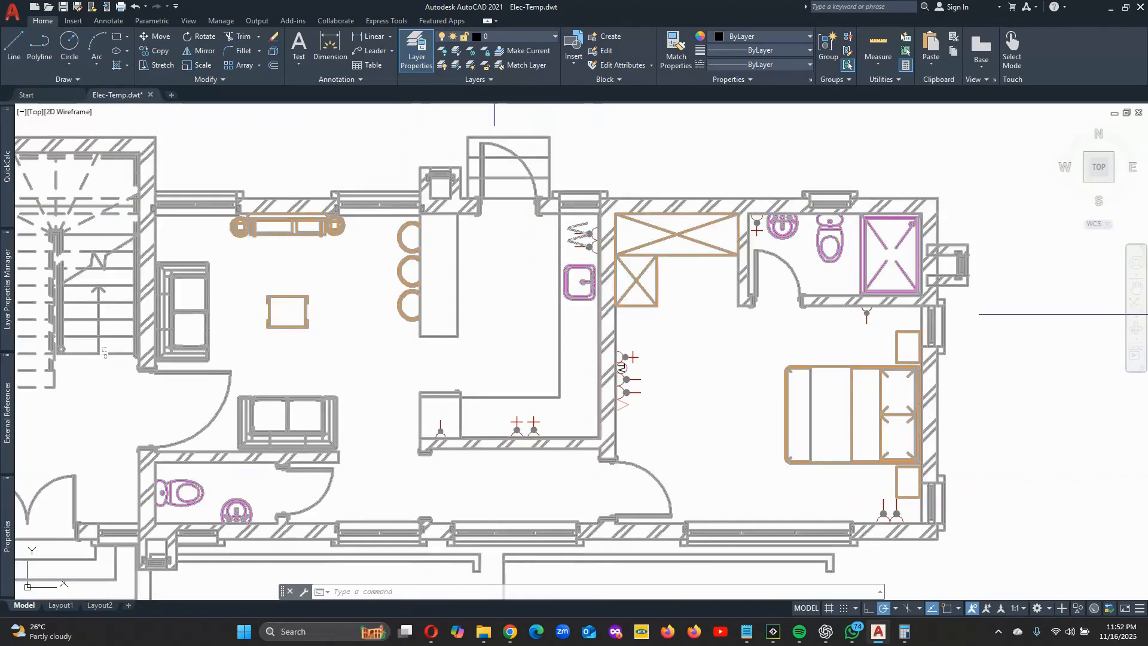
Switch to the browser toolkit and update saved sockets room R003 to 5 actual sockets.
click(1108, 8)
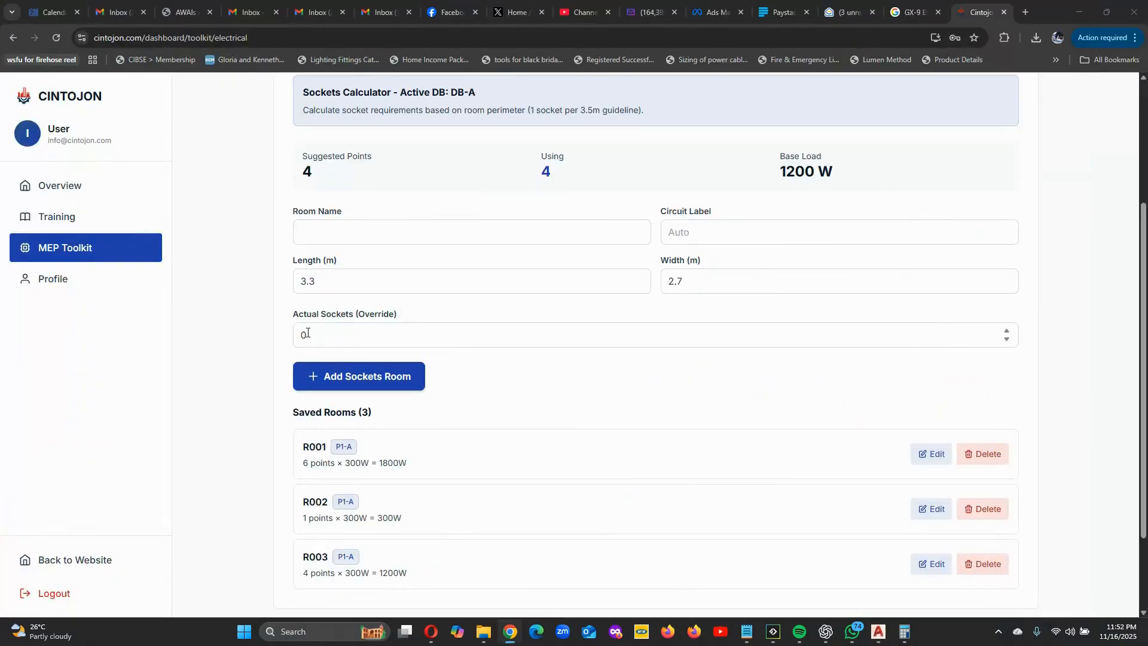
click(307, 333)
click(561, 389)
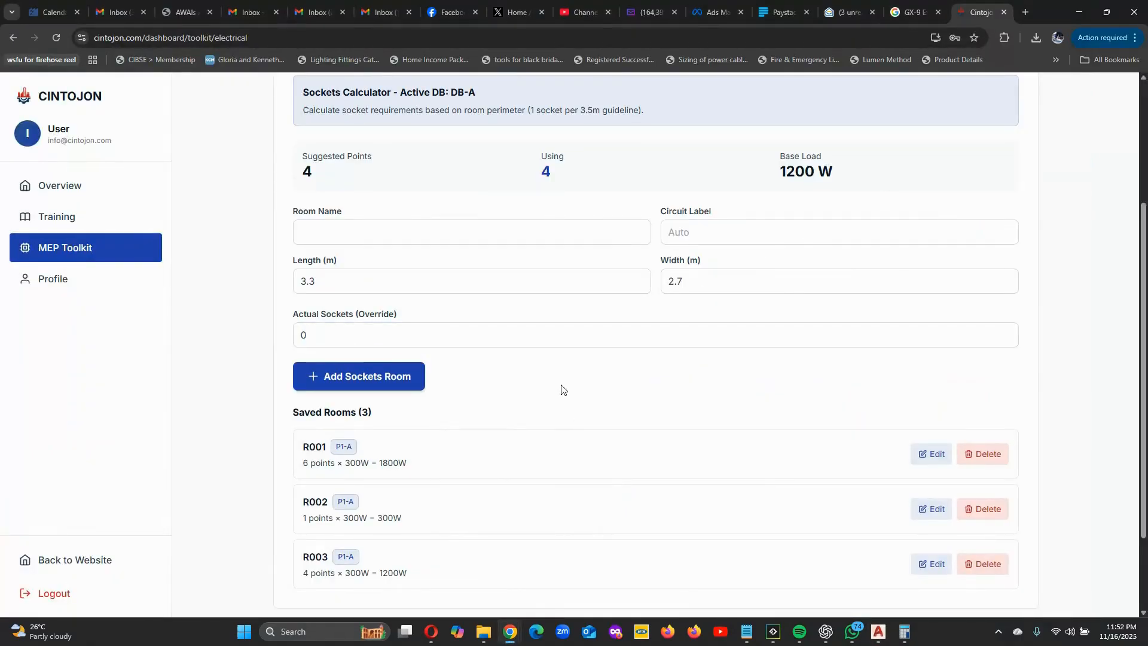
click(936, 565)
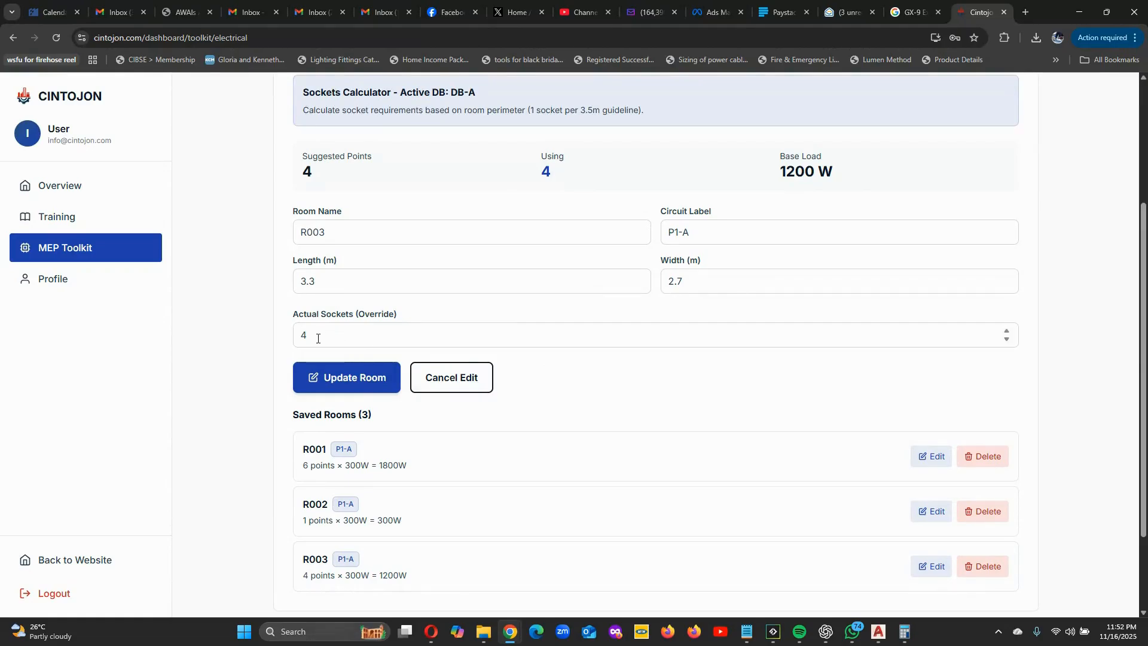
drag(317, 339, 274, 337)
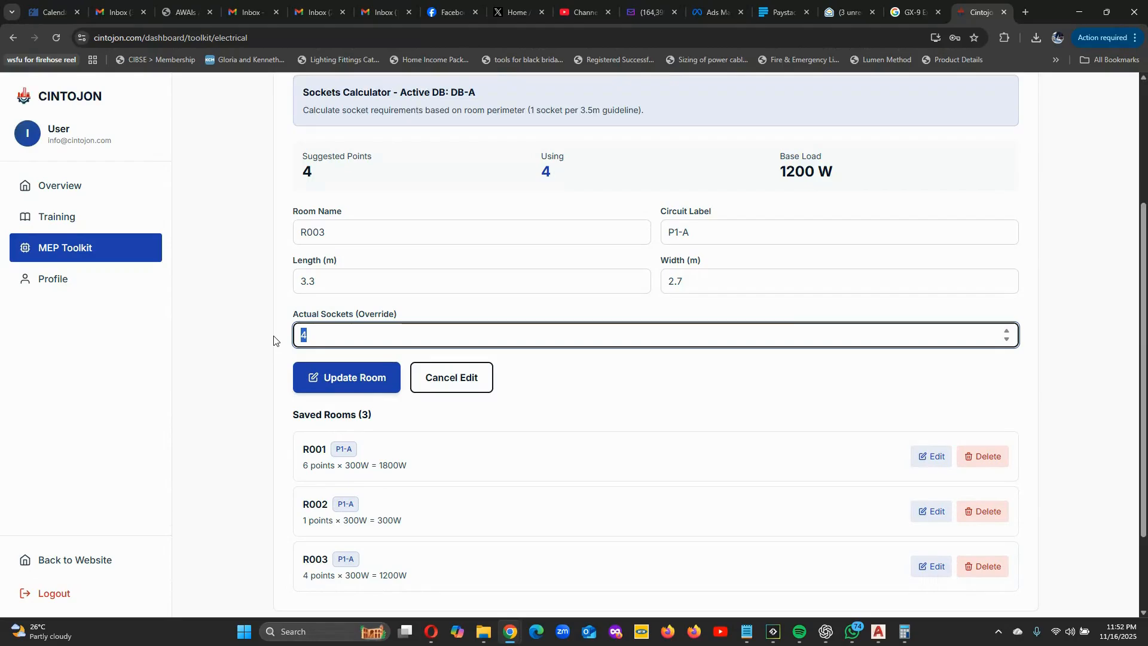
text(5)
click(373, 386)
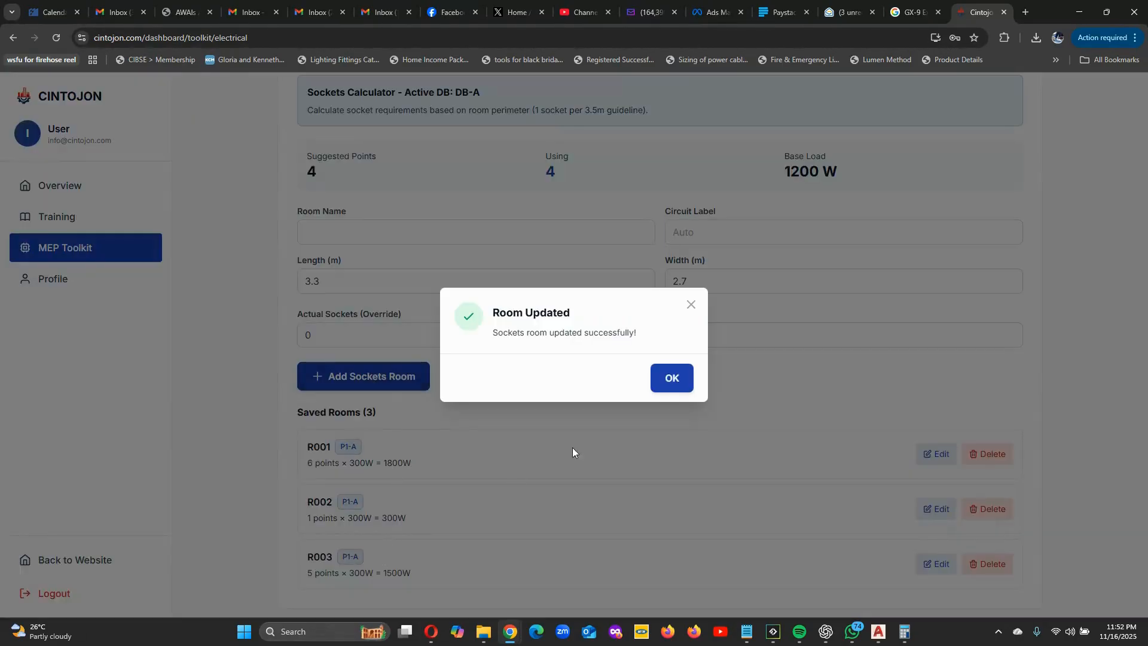
click(671, 377)
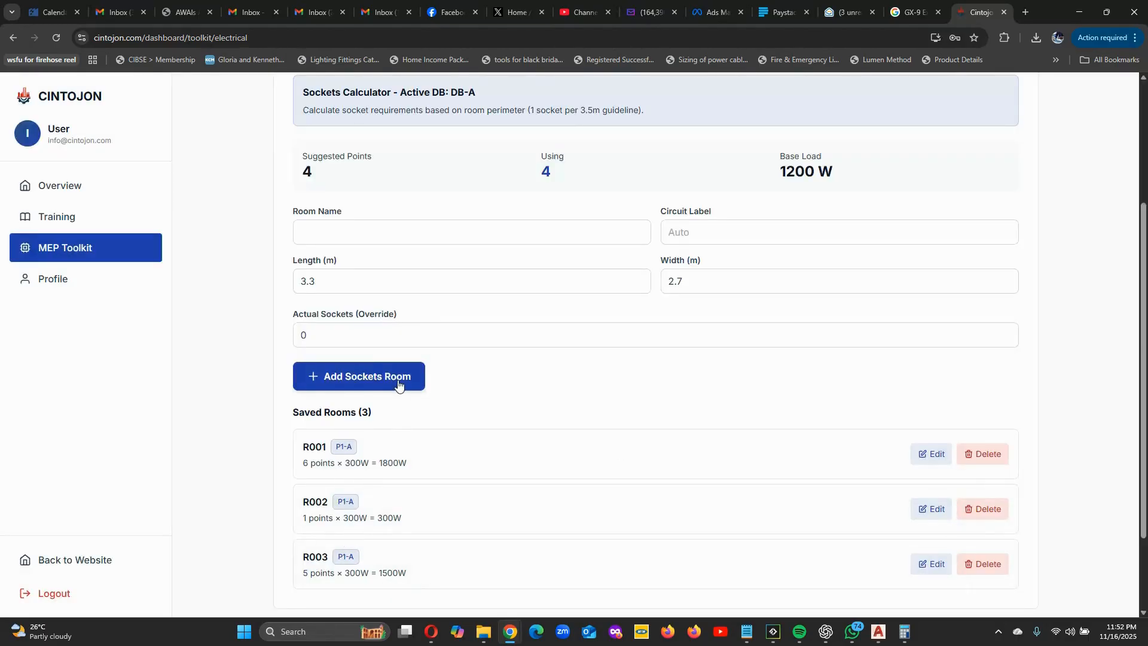
Review the points and loads of the saved sockets rooms in the calculator.
scroll(403, 392, down, 2)
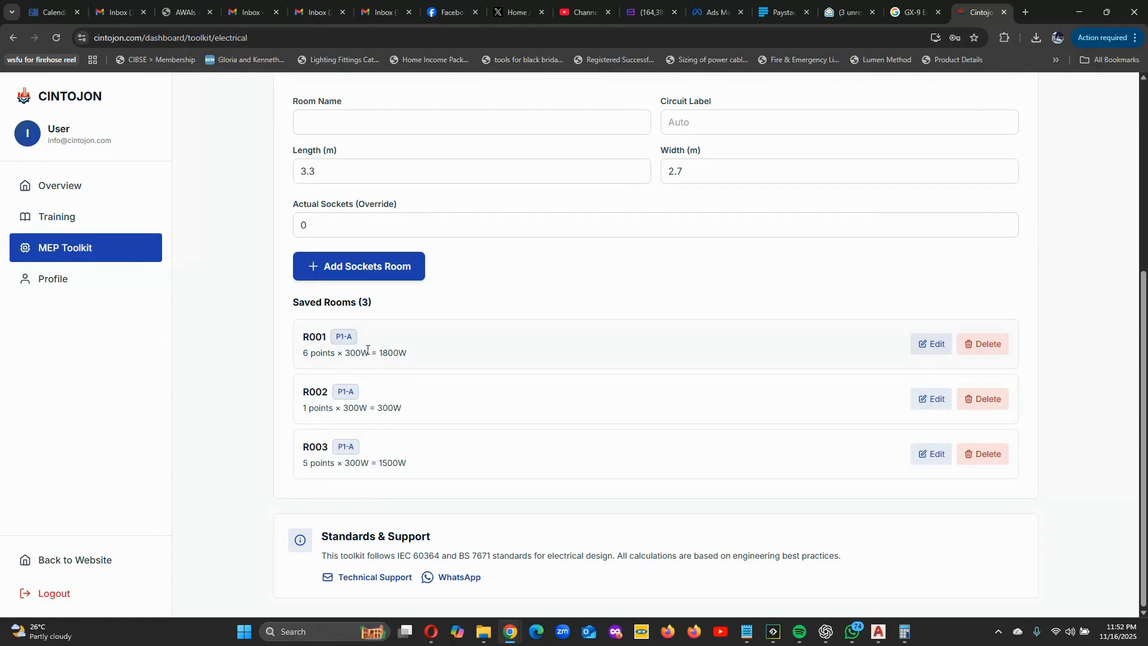
scroll(388, 353, up, 1)
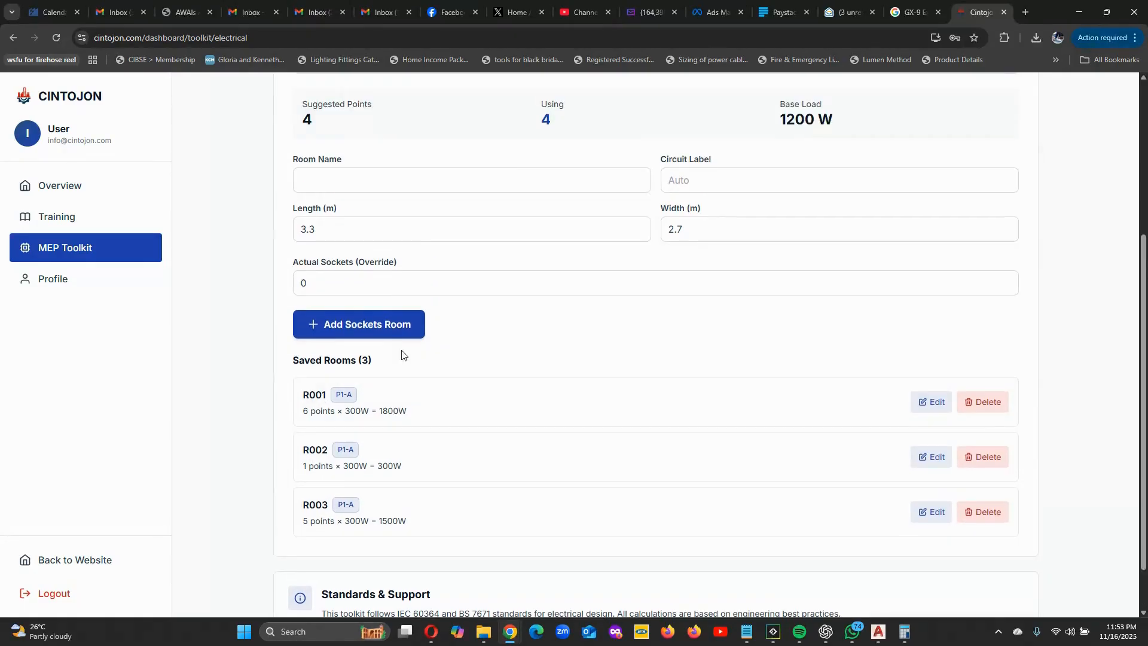
scroll(423, 376, down, 1)
scroll(359, 368, up, 1)
scroll(444, 350, up, 2)
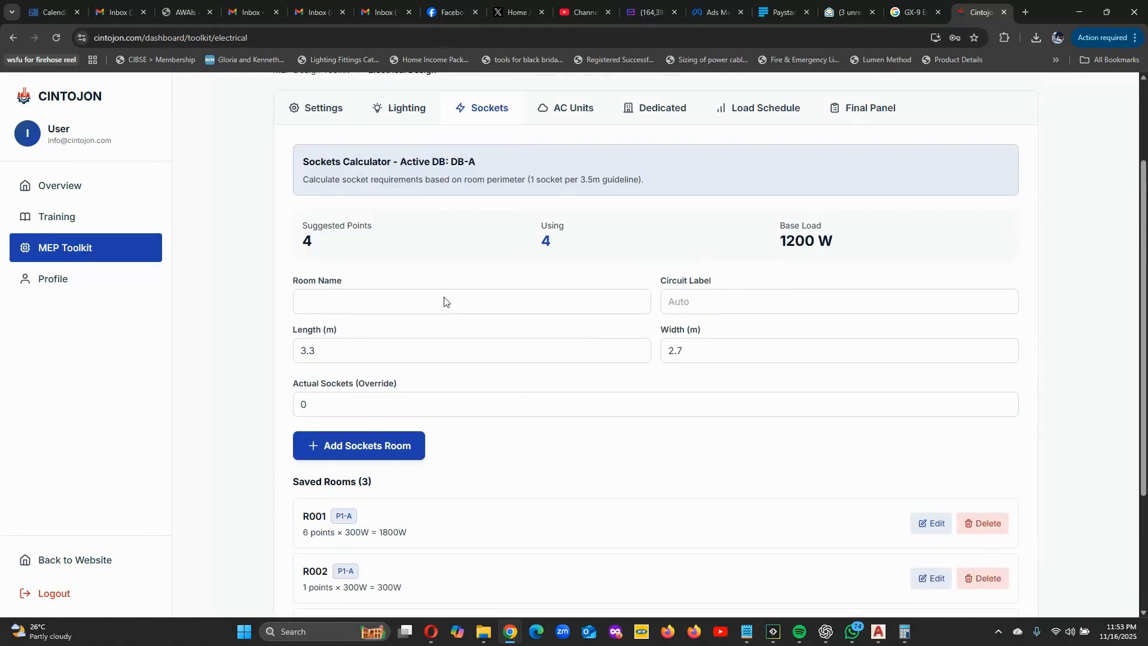
scroll(378, 508, down, 2)
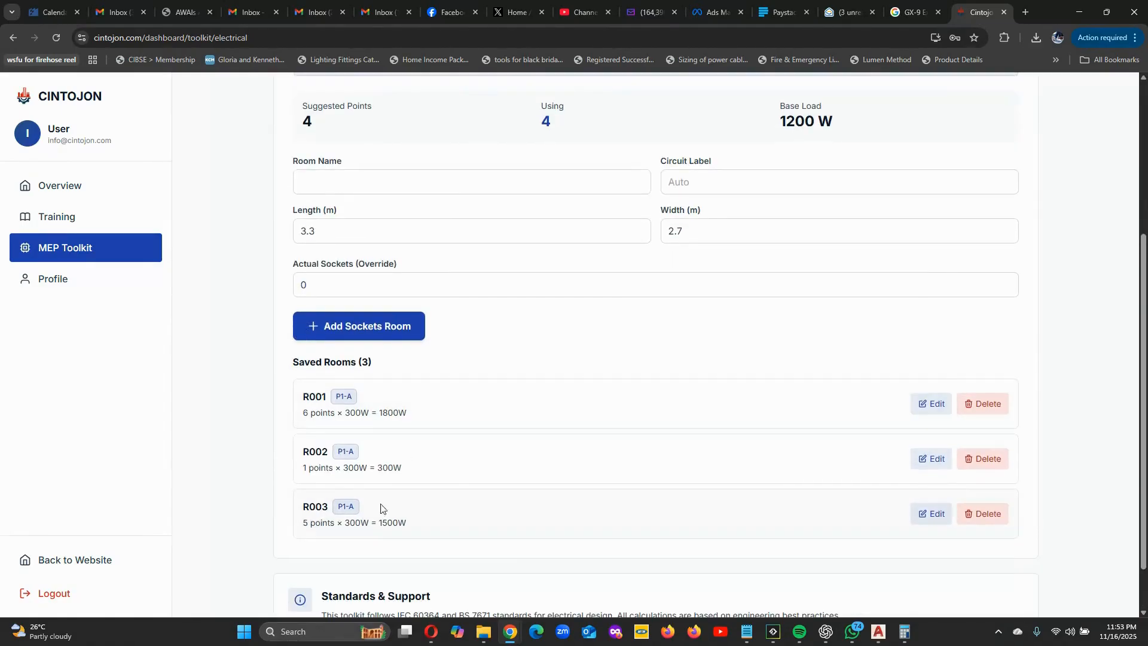
scroll(459, 310, up, 3)
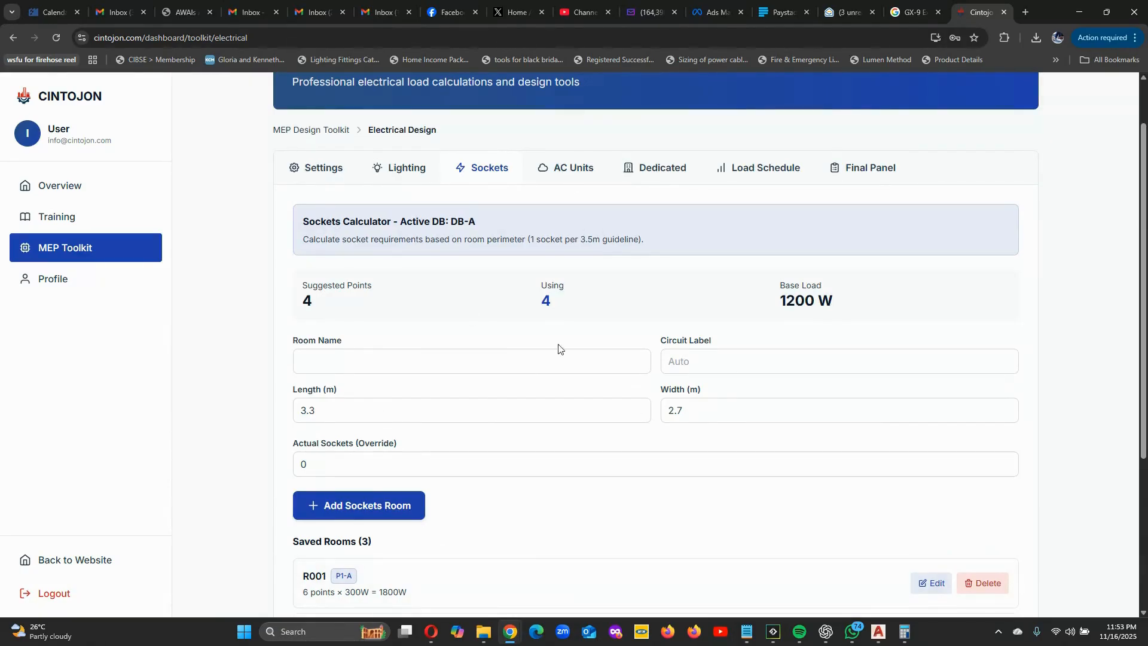
Switch to AutoCAD and measure the living room's length with a temporary horizontal line along its upper wall to the breakfast counter.
key(alt+Tab)
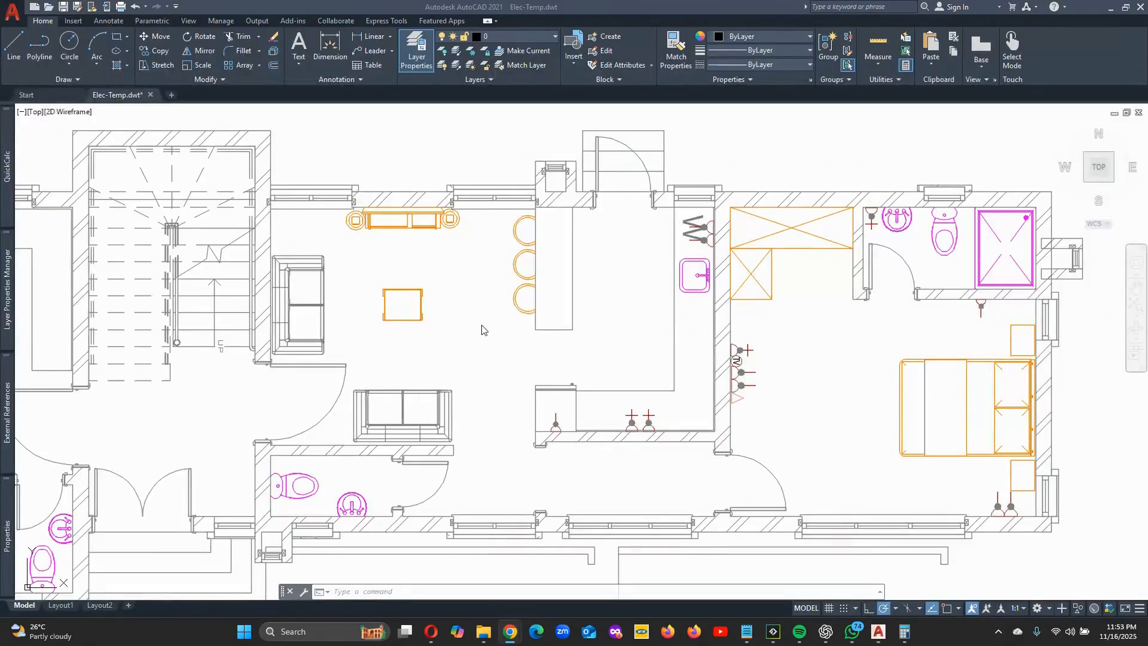
scroll(441, 281, up, 2)
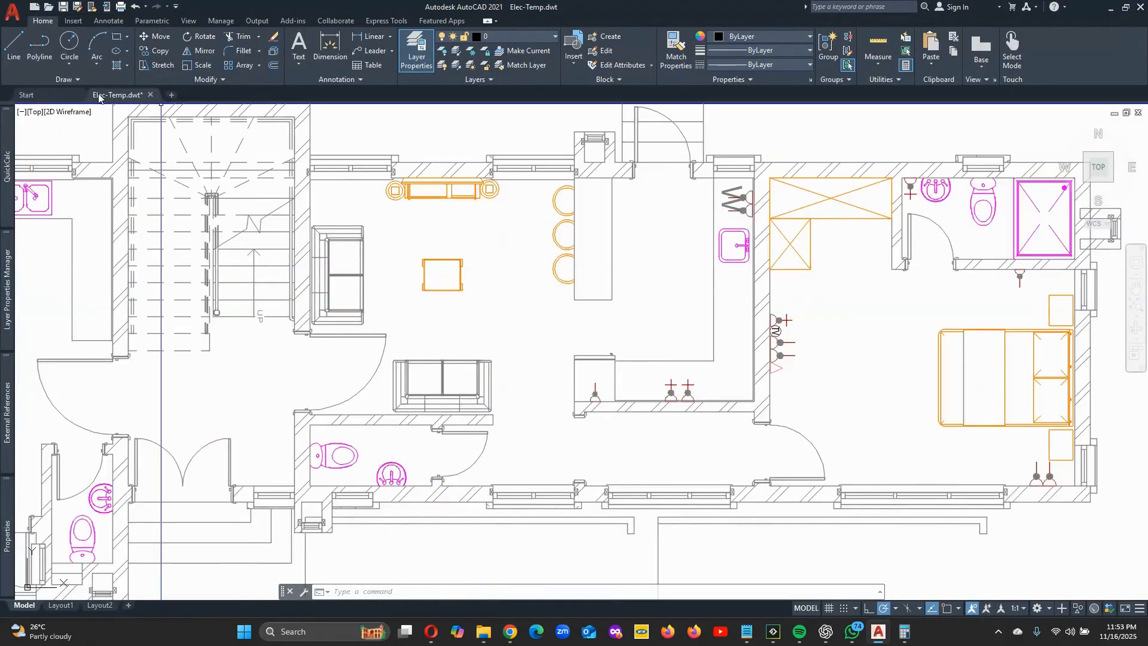
click(14, 45)
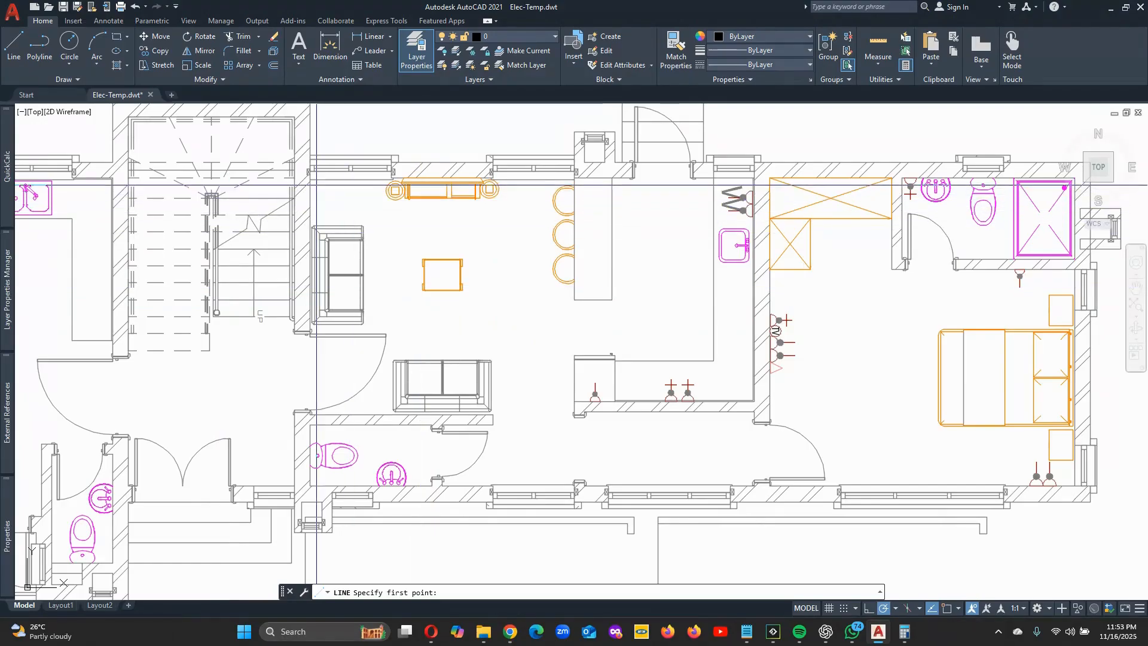
click(310, 181)
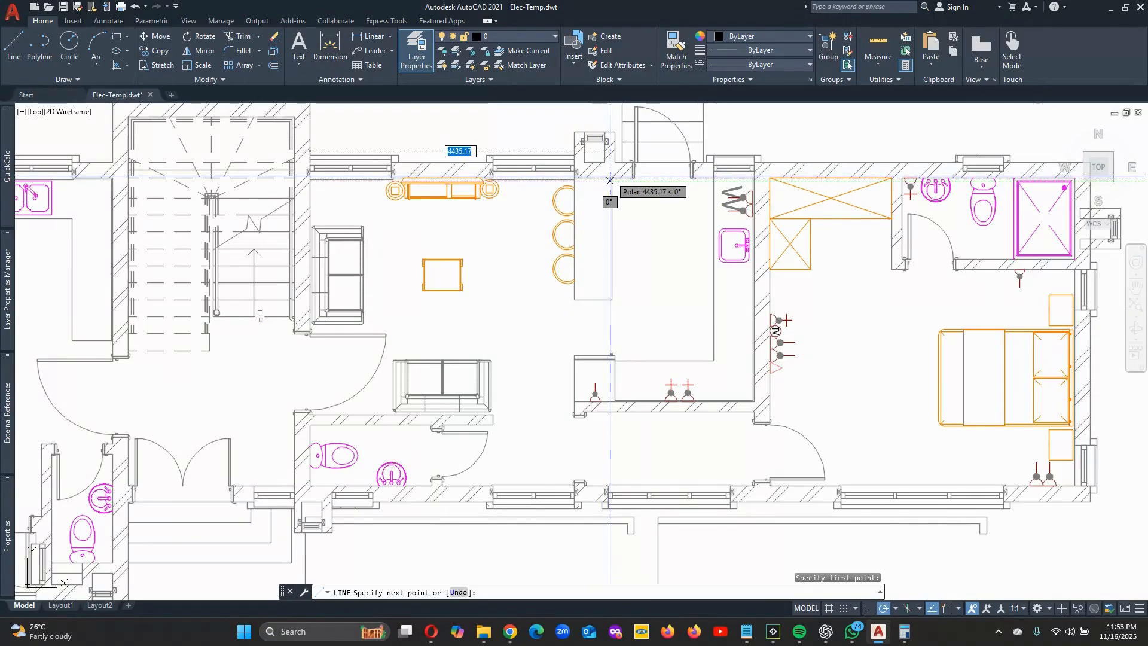
key(Escape)
key(Escape)
key(Escape)
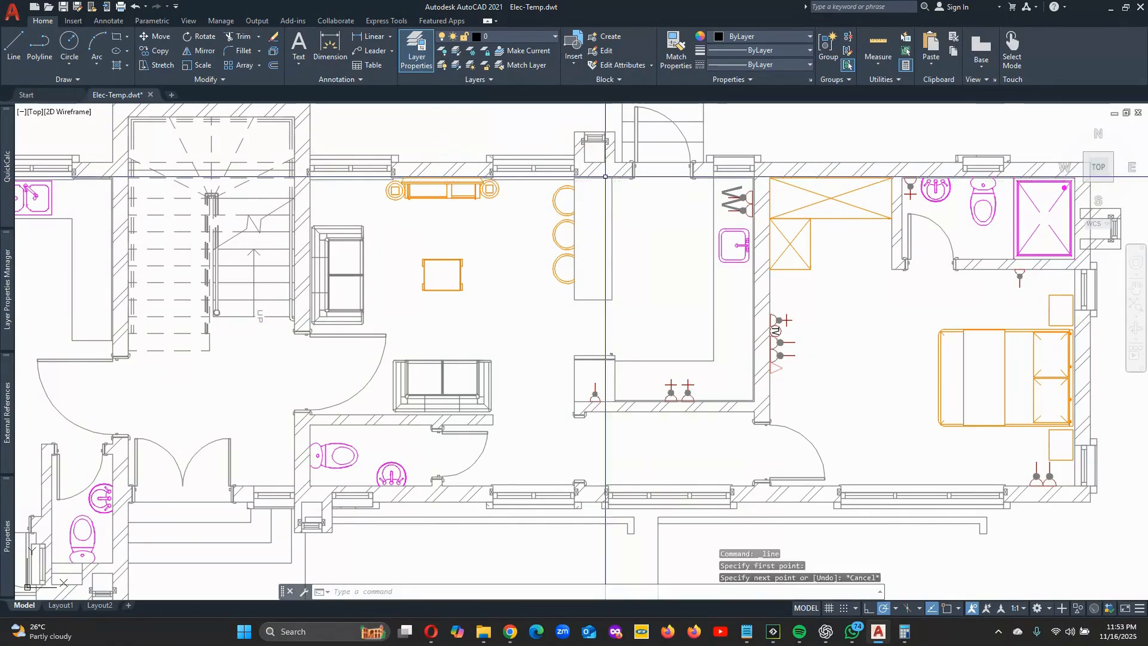
Switch to the browser toolkit and set the sockets calculator's room length to 4.5 m and width to 3.5 m.
click(1109, 9)
scroll(320, 407, down, 1)
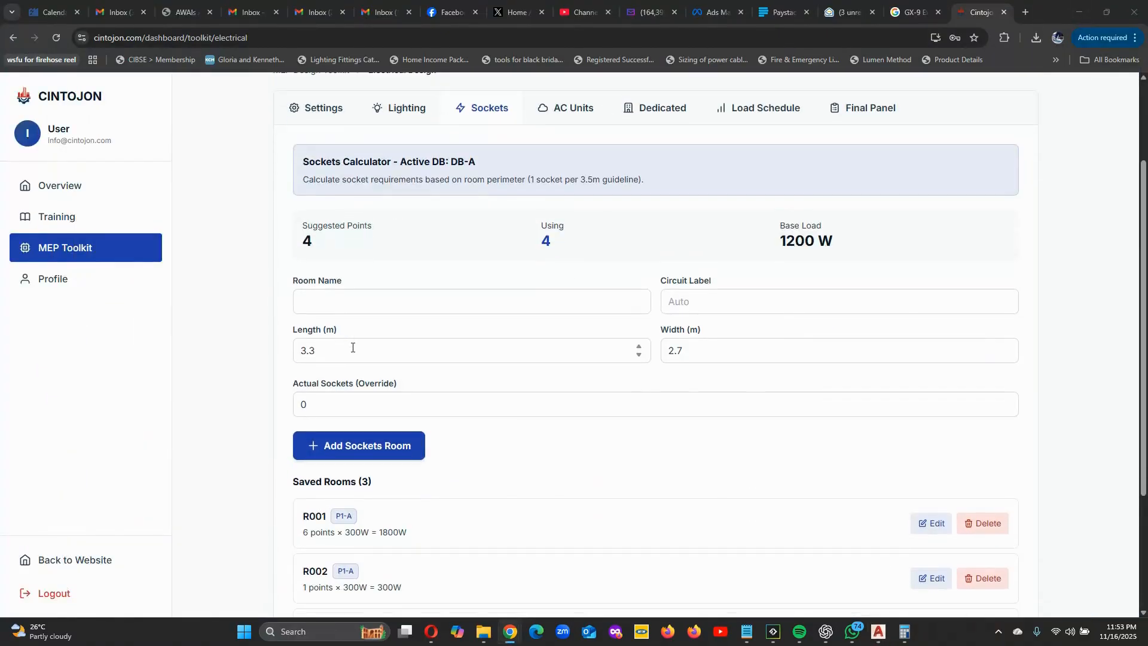
click(311, 350)
drag(311, 350, 256, 356)
text(4)
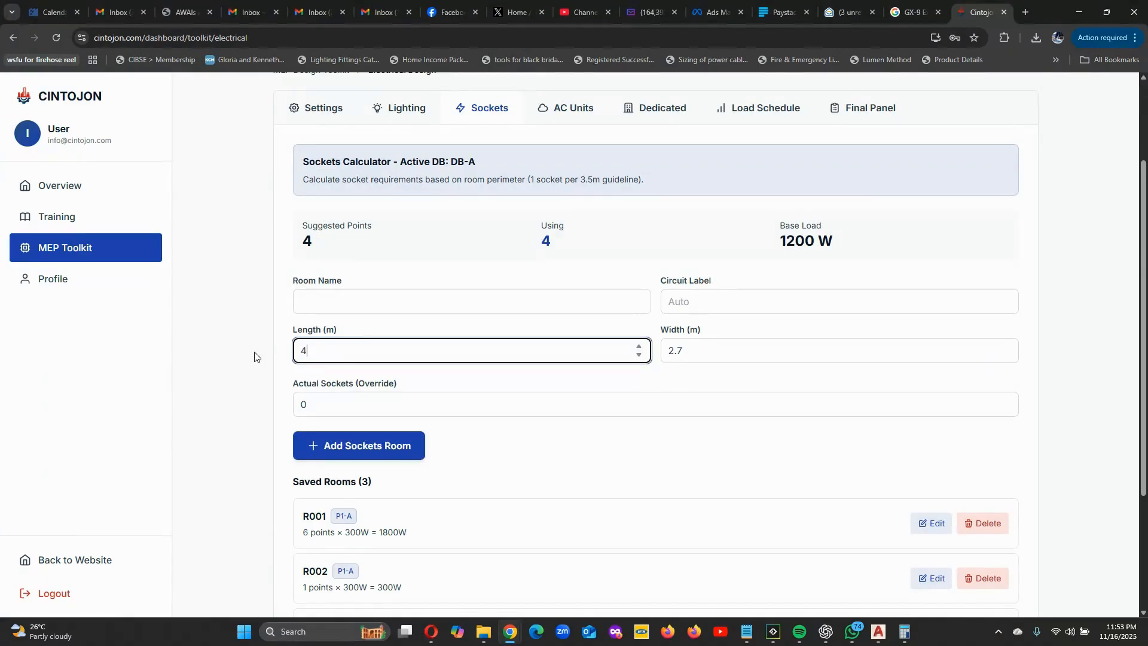
text(.5)
key(Tab)
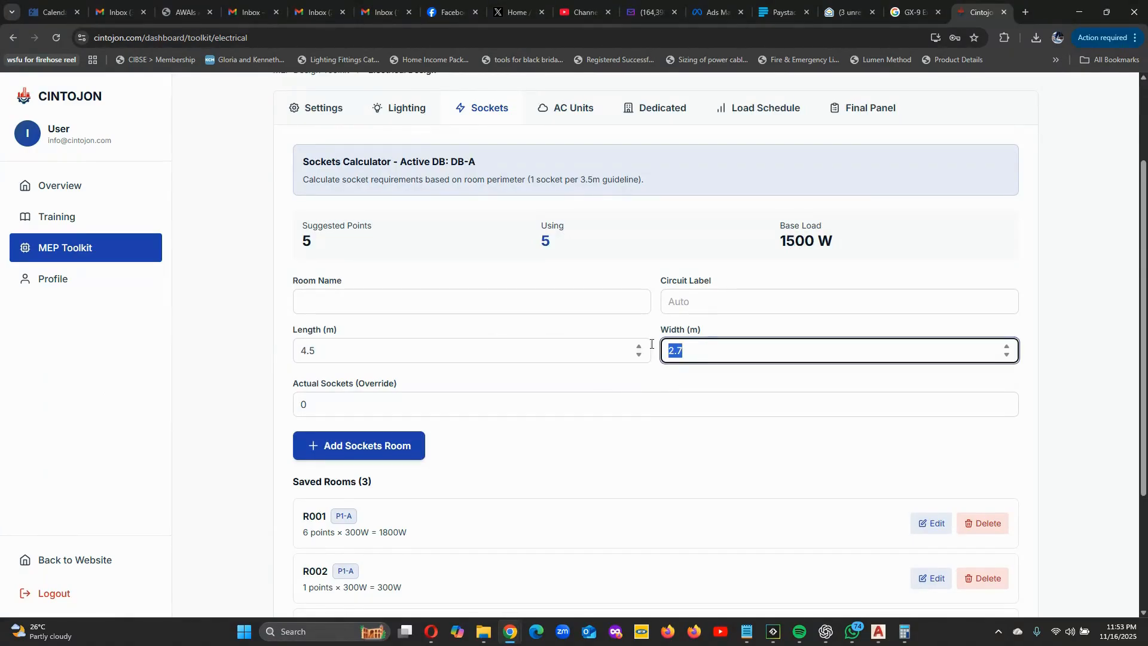
text(3.5)
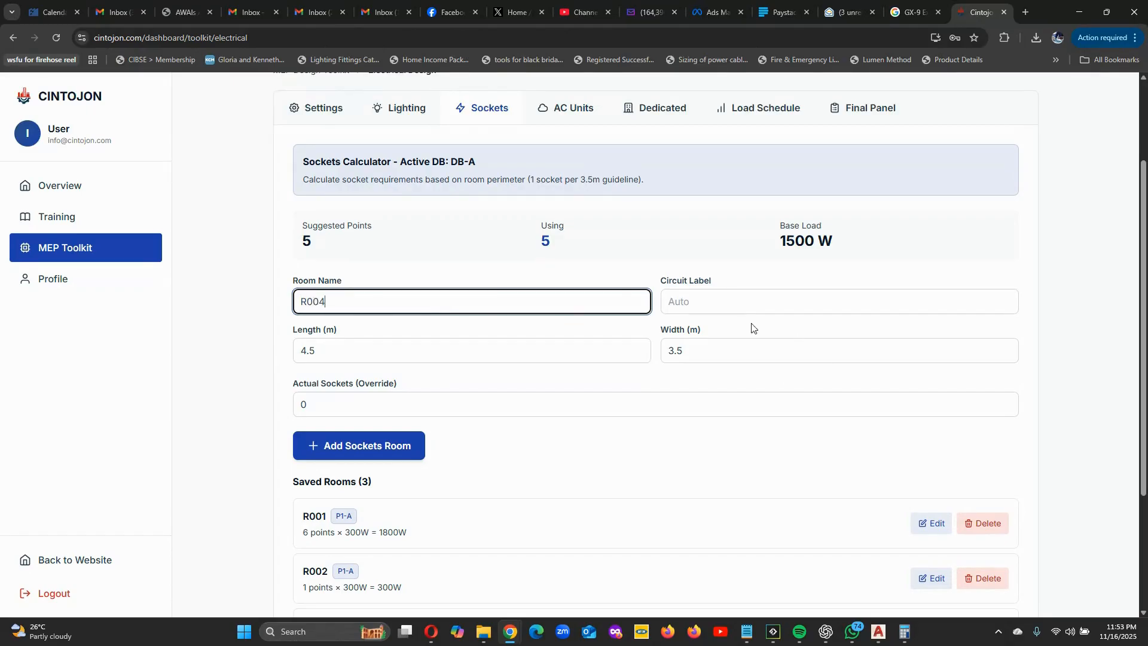
Name the sockets room R004 with circuit label P2-A and add it to the saved sockets rooms.
click(741, 298)
text(P2-A)
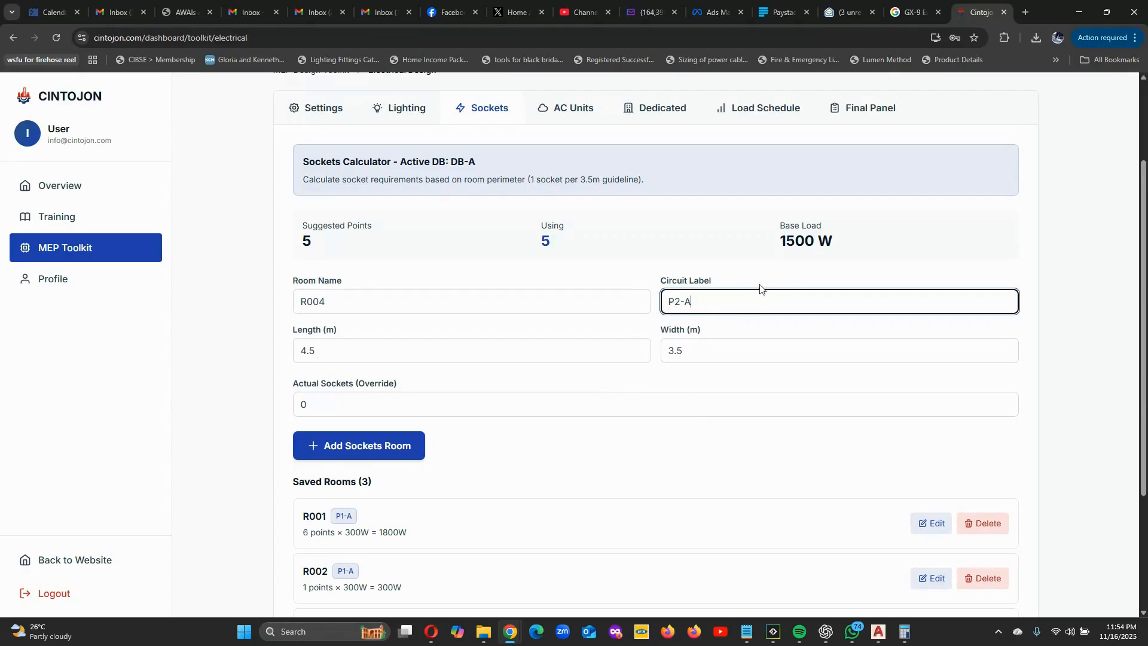
scroll(366, 339, down, 1)
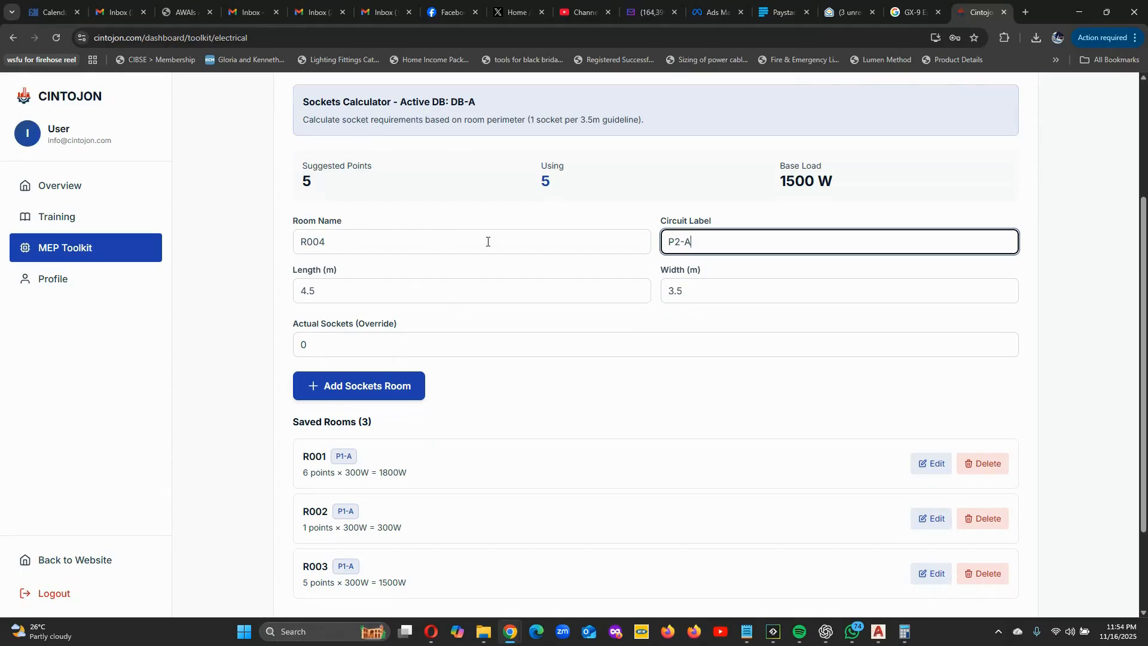
scroll(494, 227, up, 1)
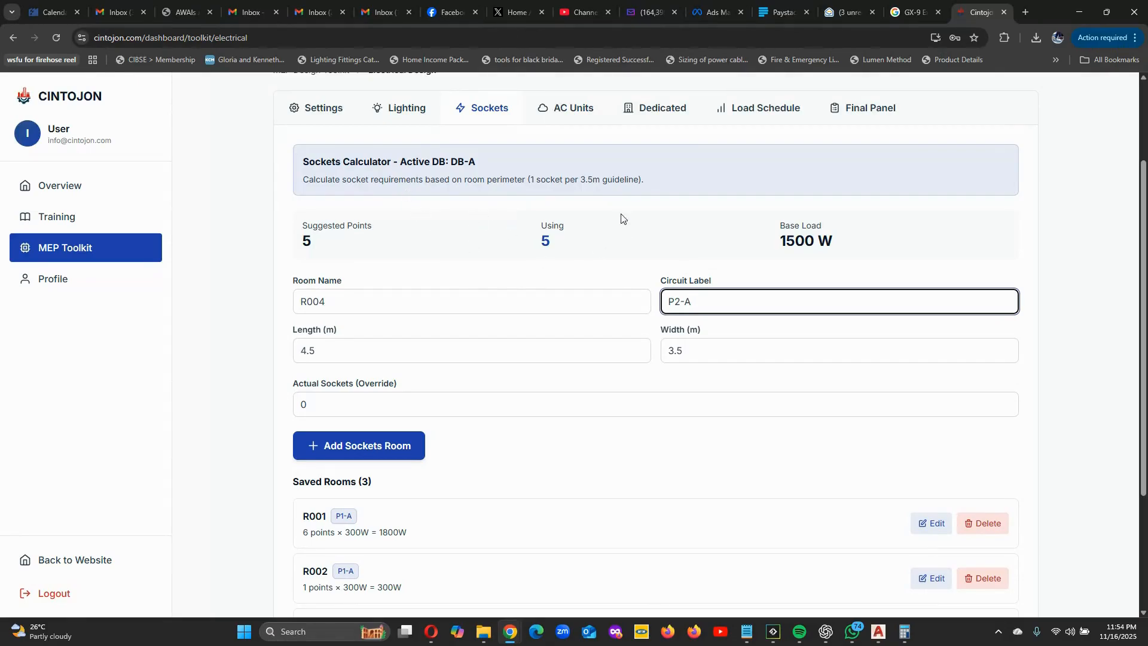
click(364, 448)
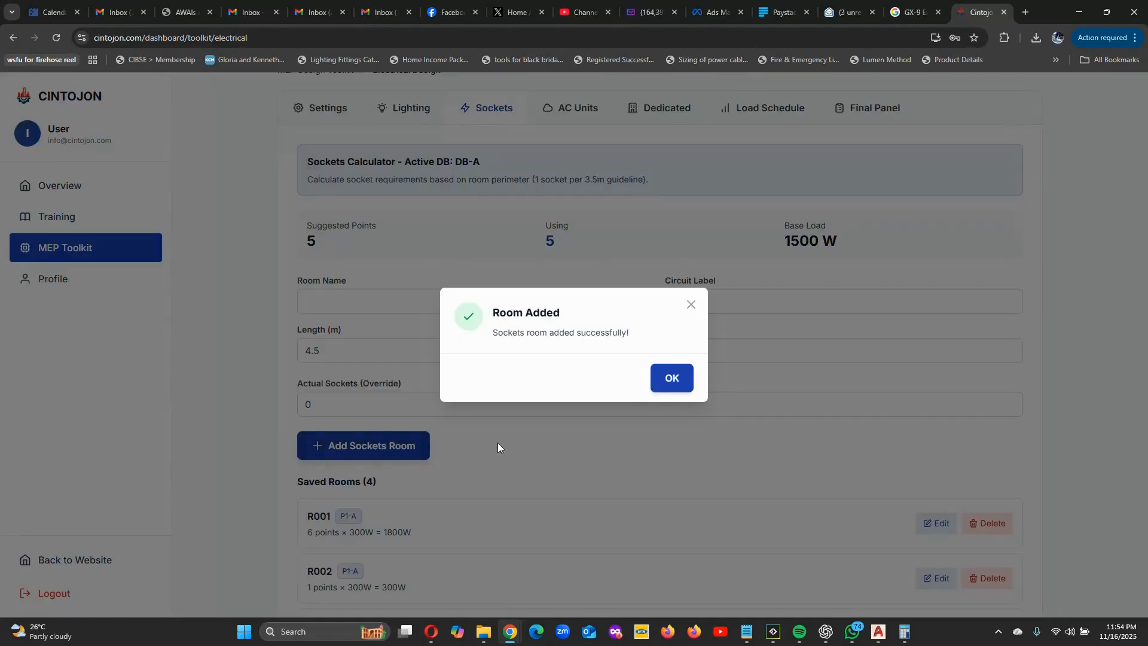
click(659, 383)
scroll(585, 438, down, 4)
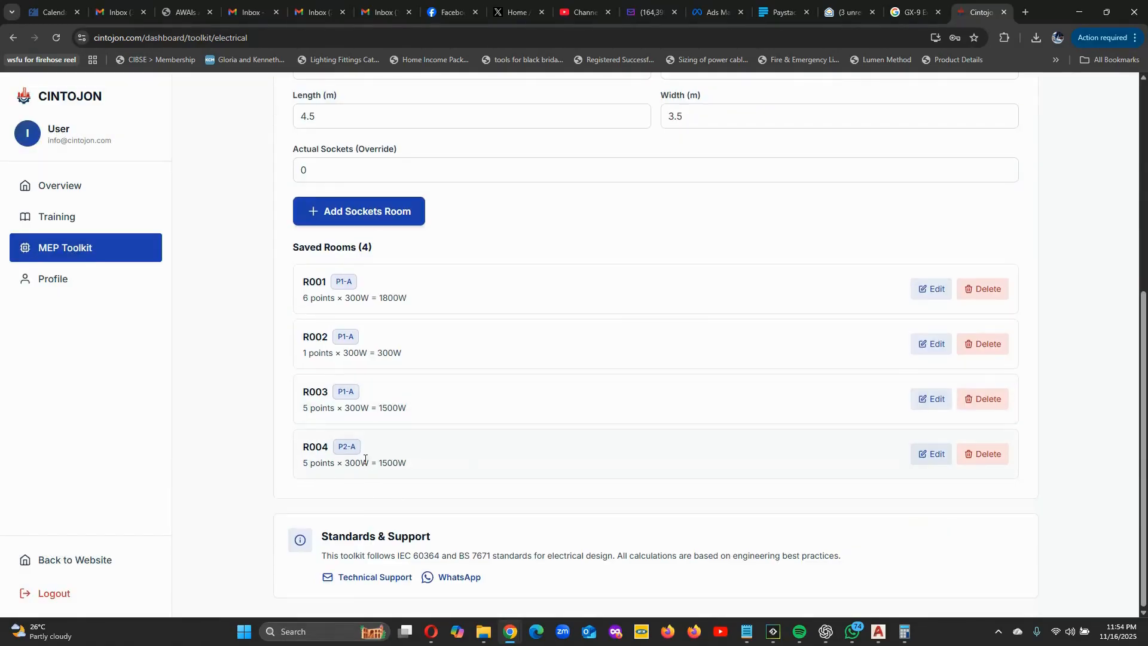
scroll(776, 520, up, 2)
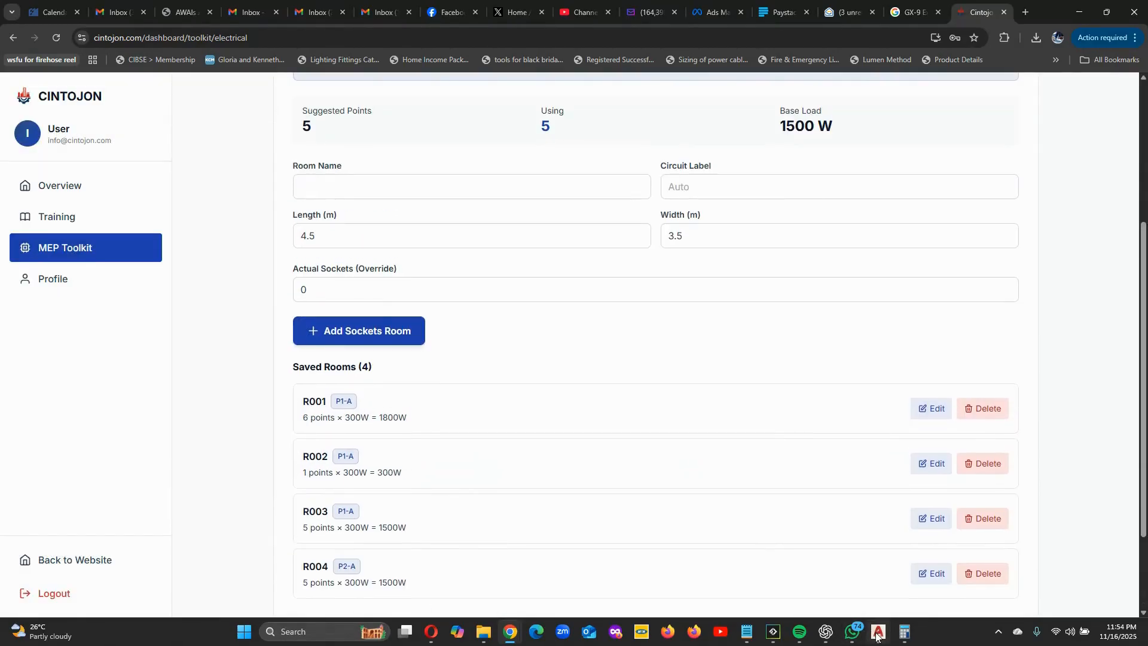
Switch to AutoCAD and copy the bedroom's left-wall group of sockets, TV outlet and triangle symbol into the living room beside the coffee table.
click(880, 626)
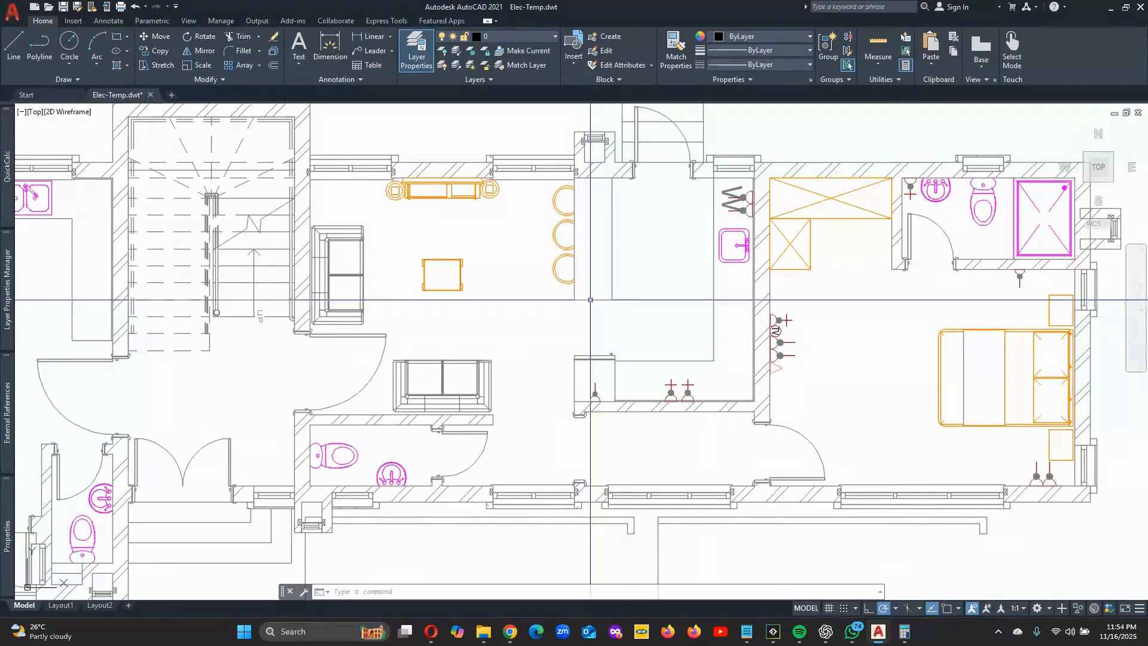
click(154, 51)
scroll(807, 326, up, 4)
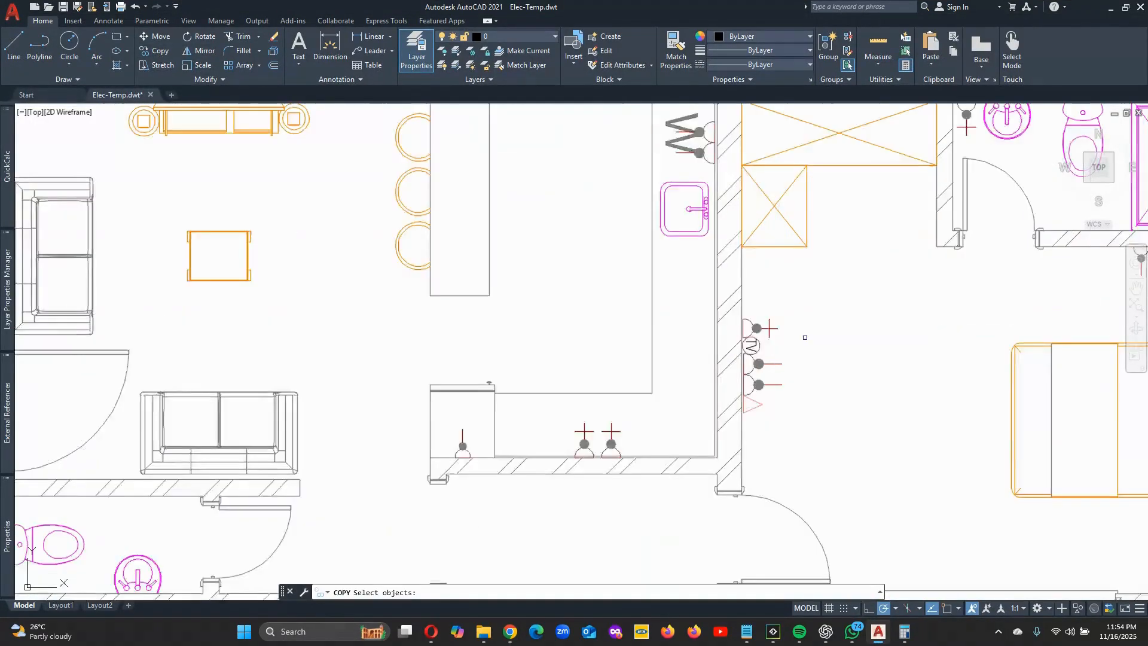
click(769, 463)
click(727, 278)
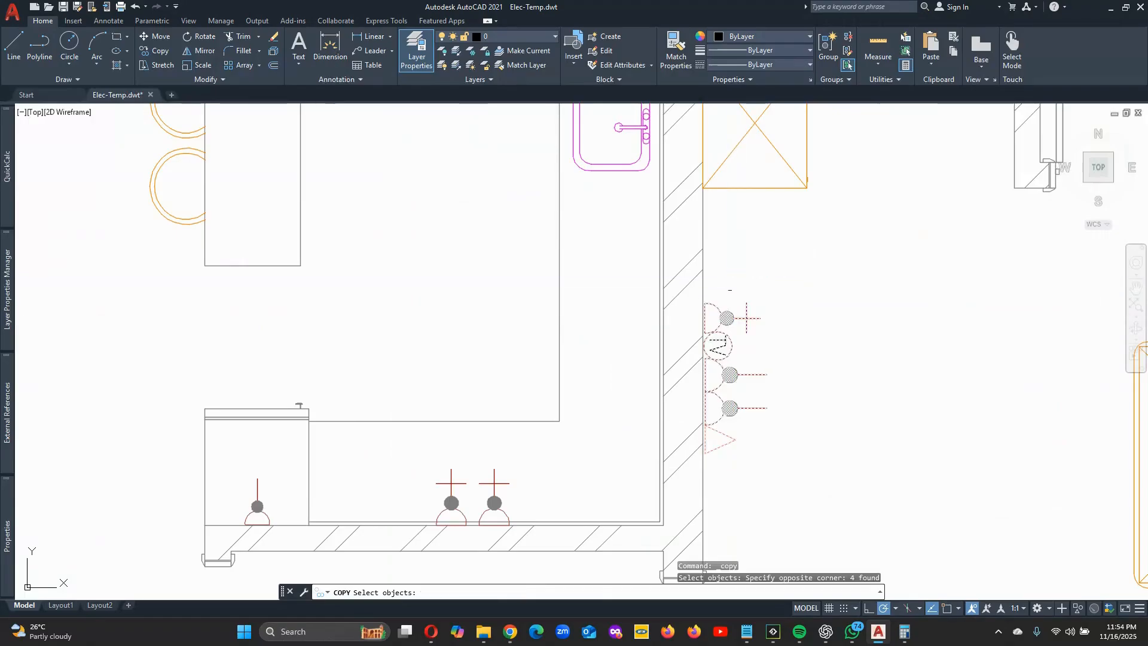
key(Return)
click(751, 339)
scroll(757, 333, down, 5)
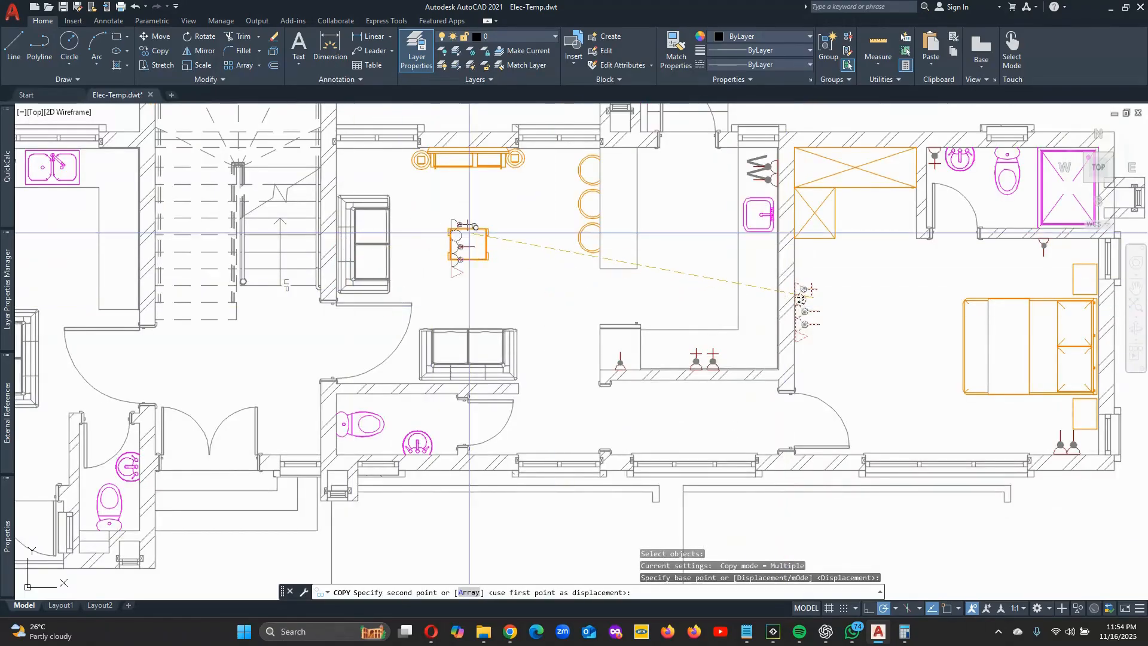
scroll(519, 192, up, 2)
click(550, 204)
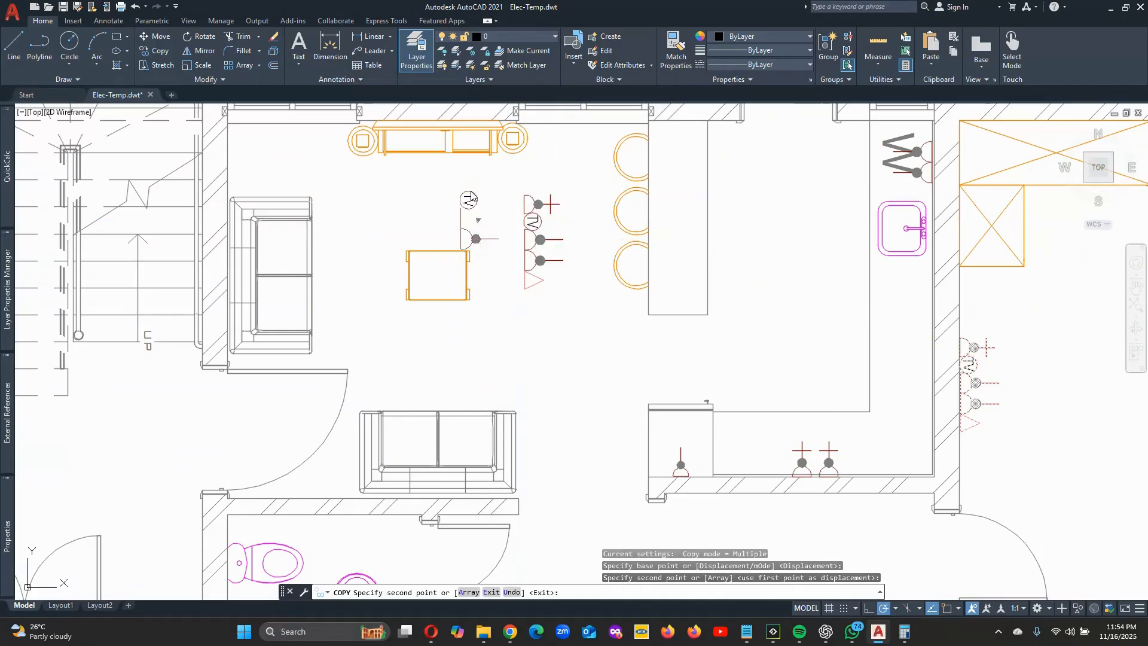
key(Return)
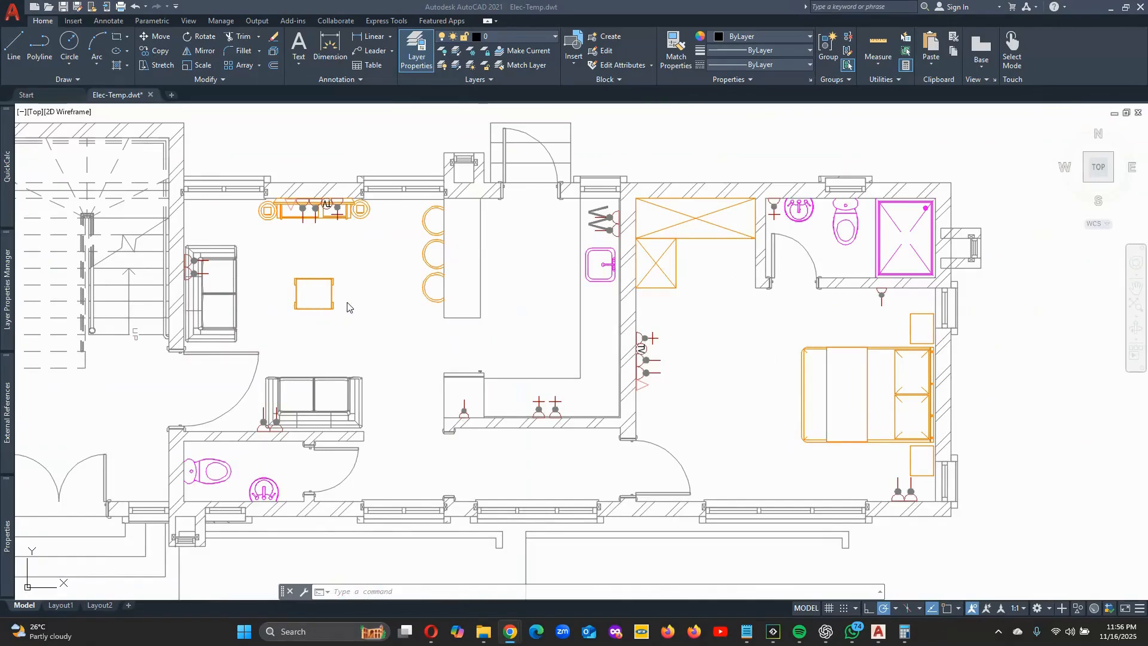
Check the living room's socket layout, switch to the browser toolkit and update saved room R004 to 7 actual sockets.
scroll(291, 210, up, 3)
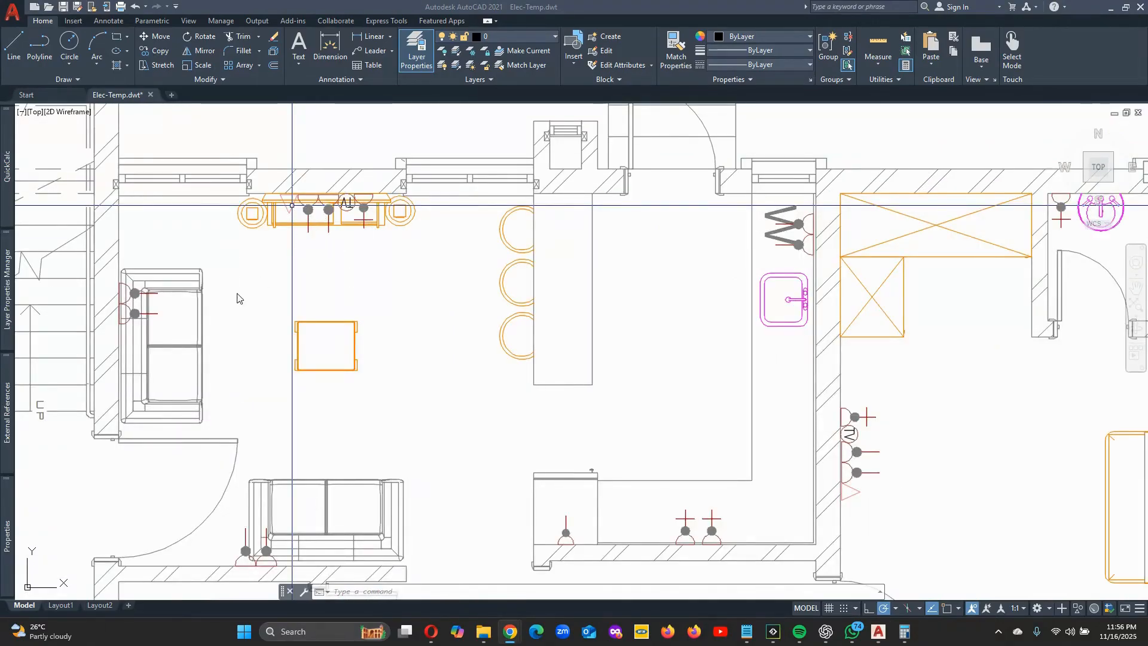
scroll(239, 280, down, 2)
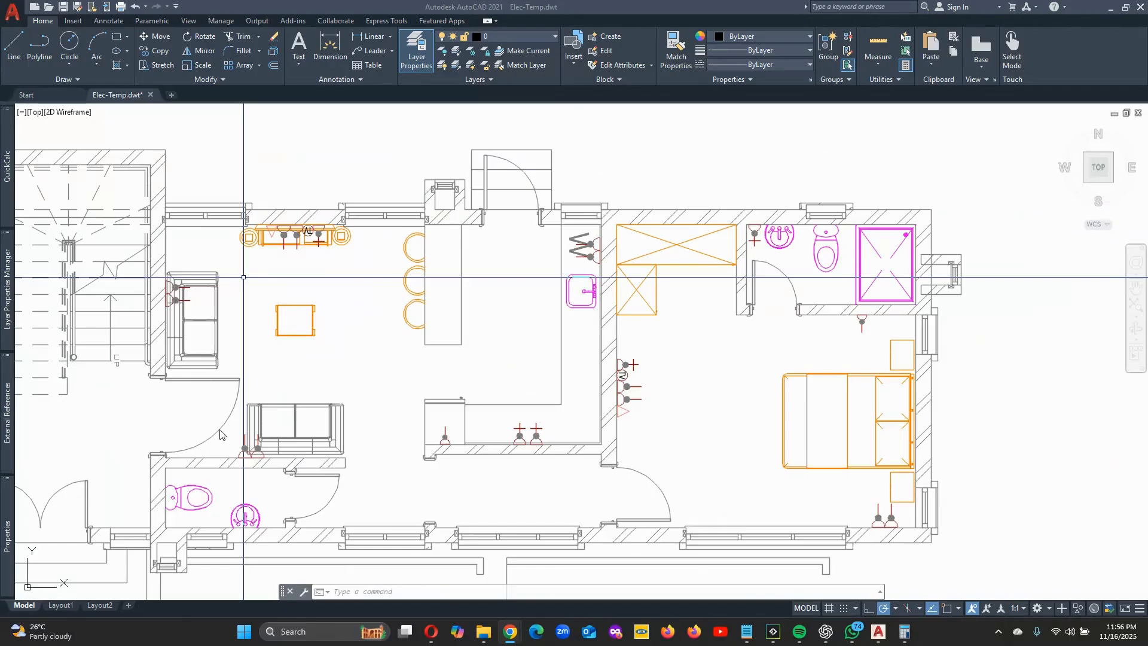
click(369, 361)
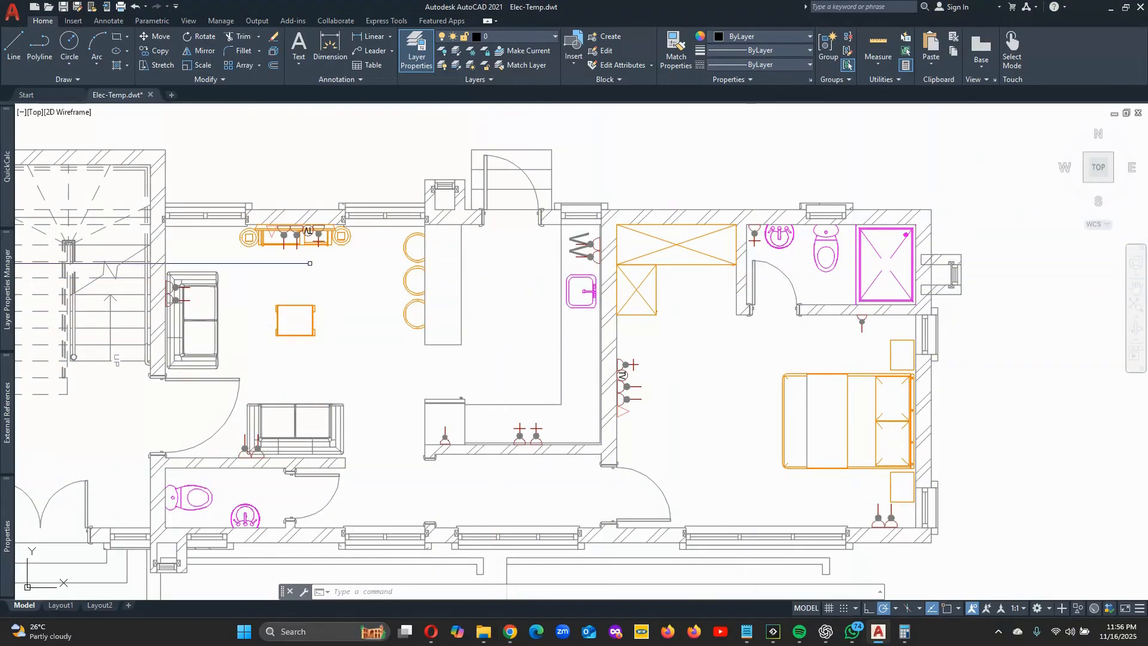
click(1110, 7)
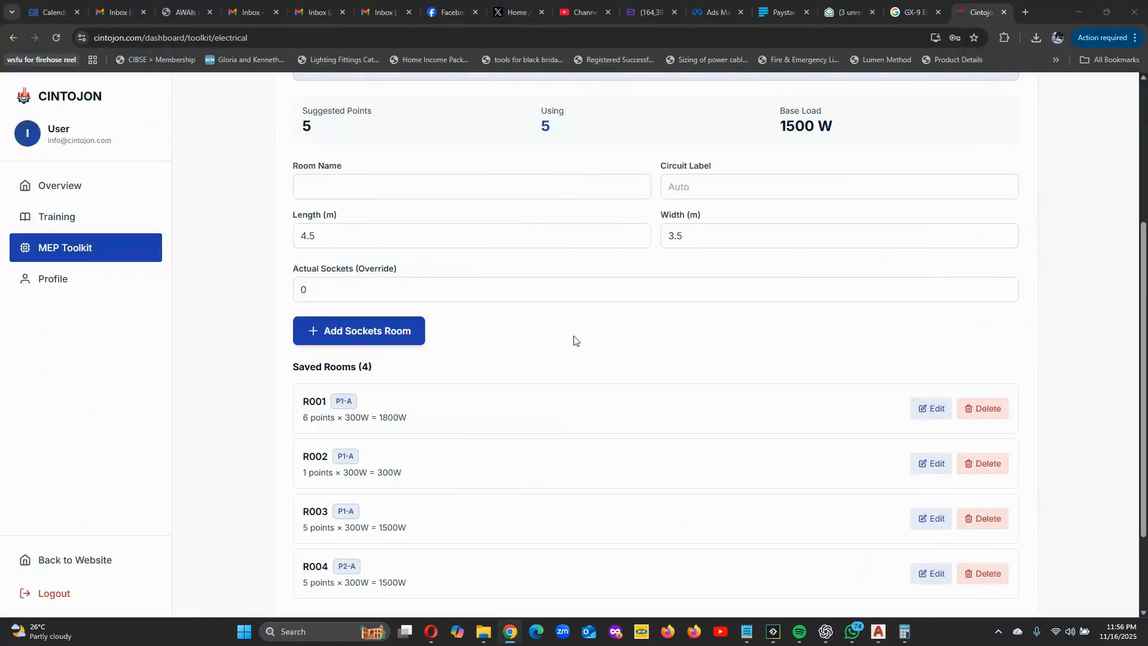
click(928, 574)
click(318, 290)
drag(318, 291, 290, 296)
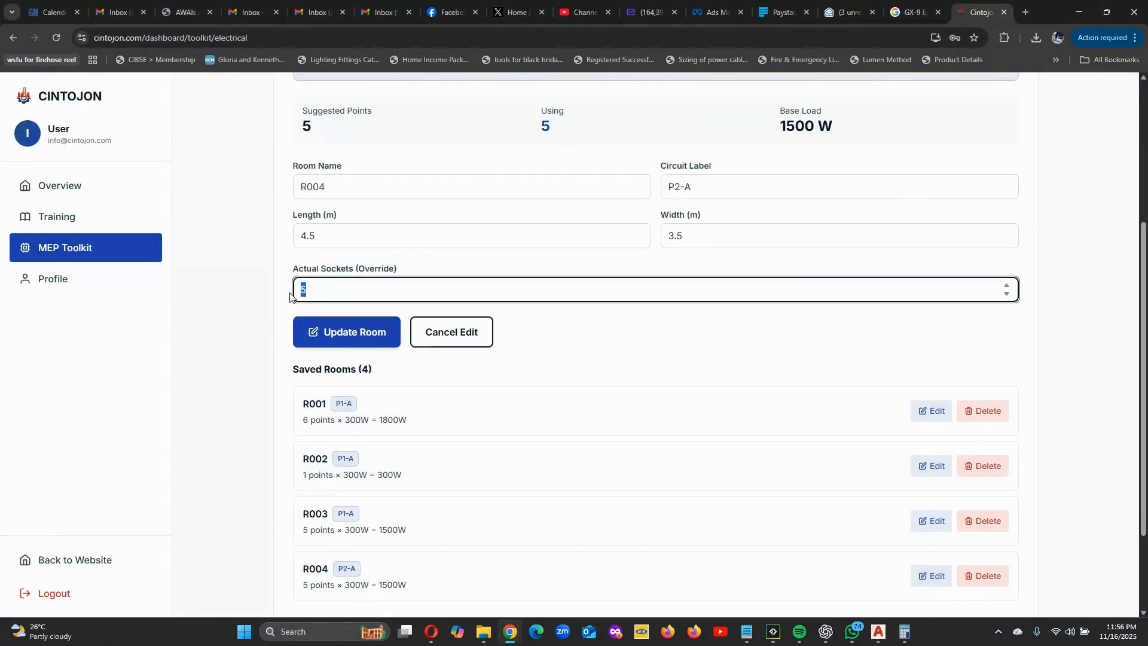
text(7)
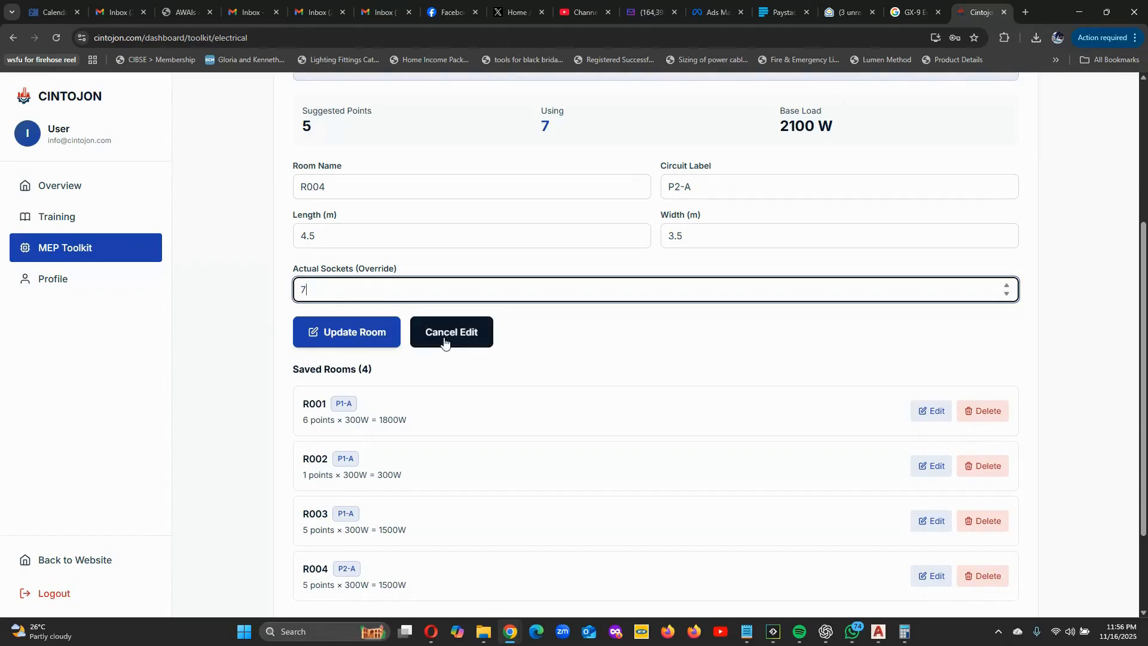
click(375, 337)
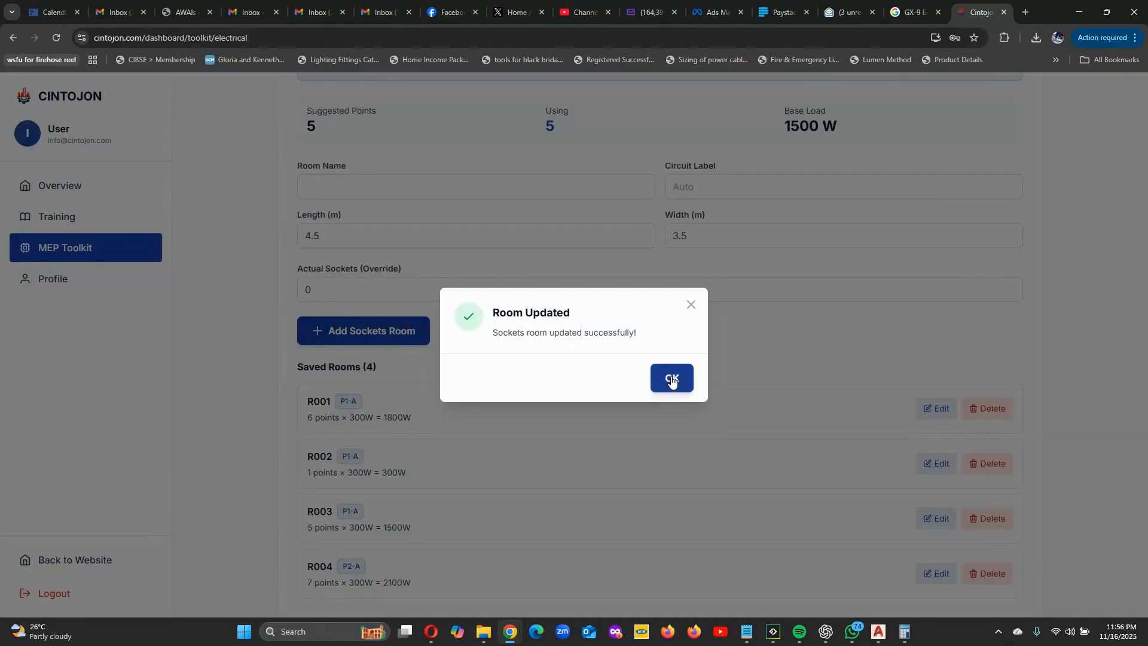
click(671, 380)
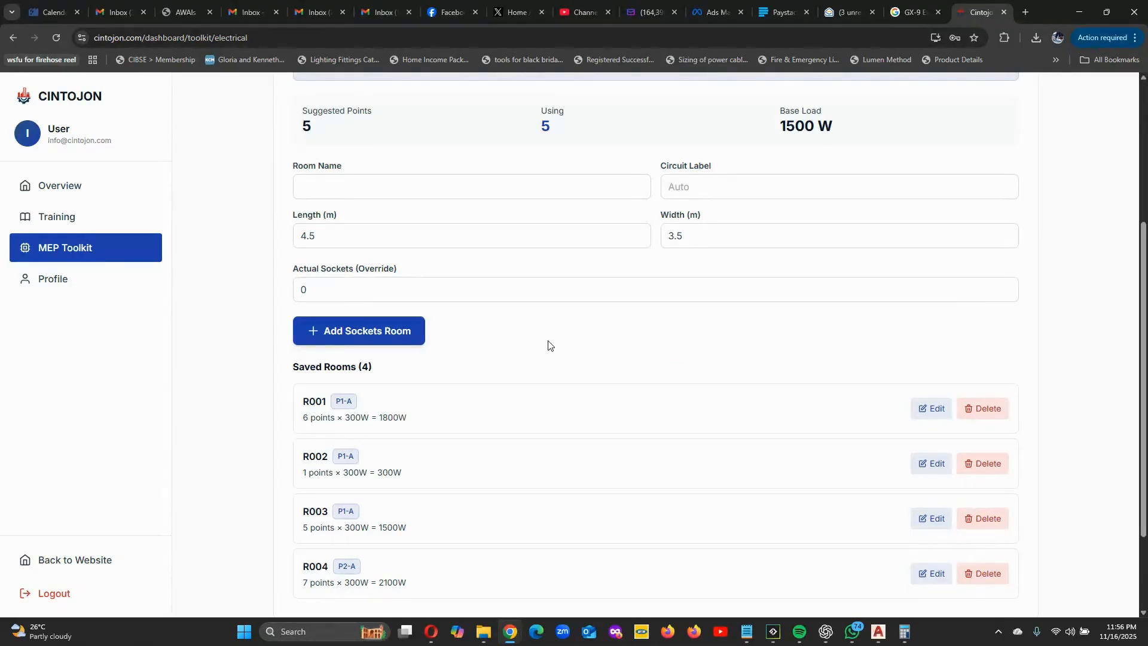
scroll(550, 345, up, 2)
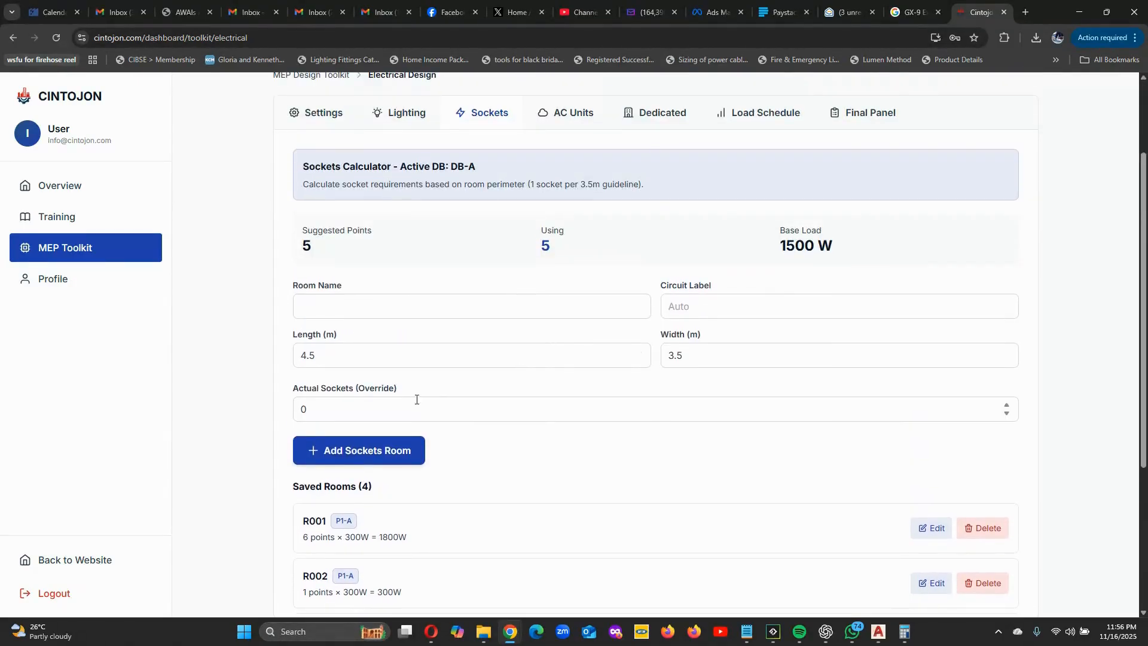
scroll(412, 382, down, 4)
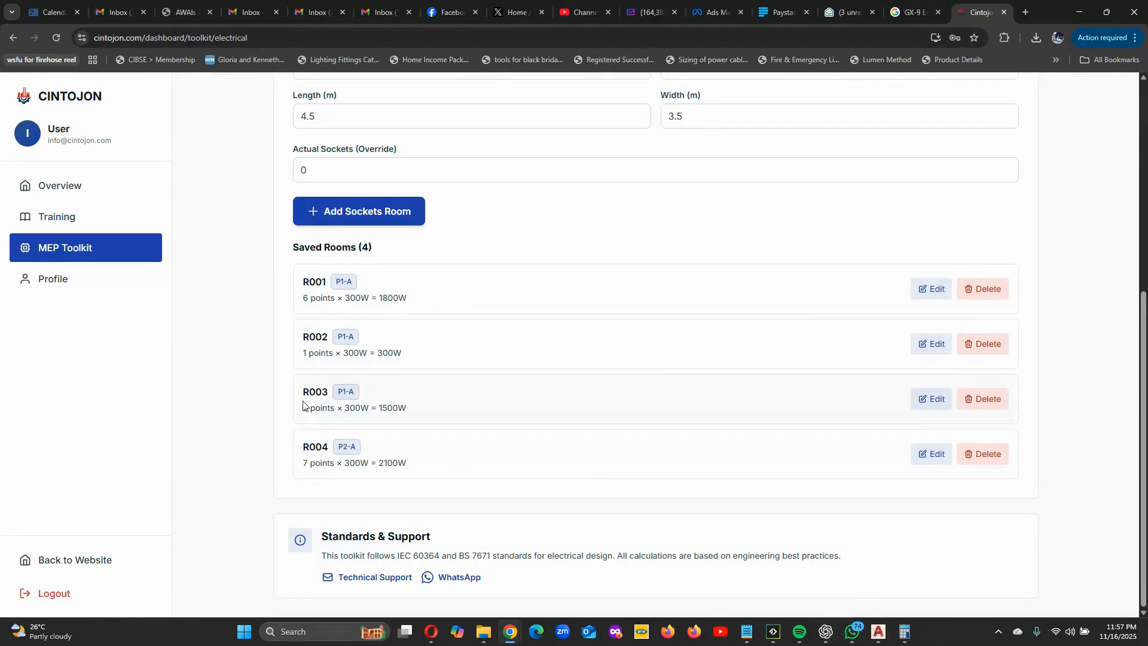
scroll(373, 227, up, 3)
scroll(530, 287, down, 1)
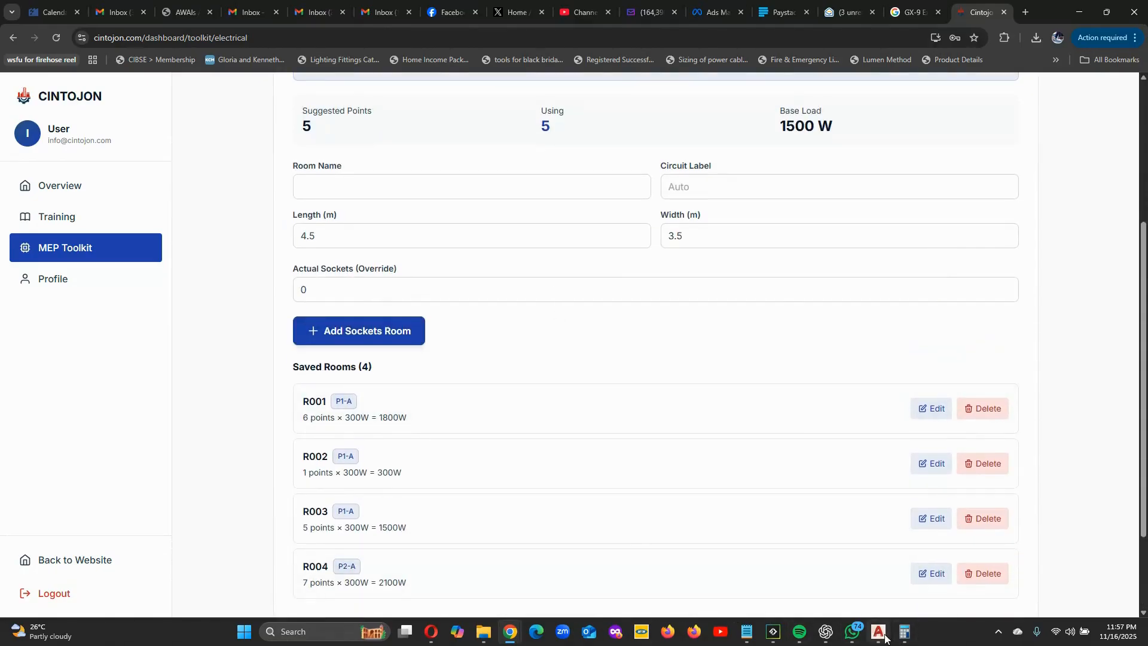
Switch to AutoCAD and measure the corridor's length with a temporary horizontal line along its lower wall from the WC door to the bedroom door.
mouse_move(878, 631)
click(883, 590)
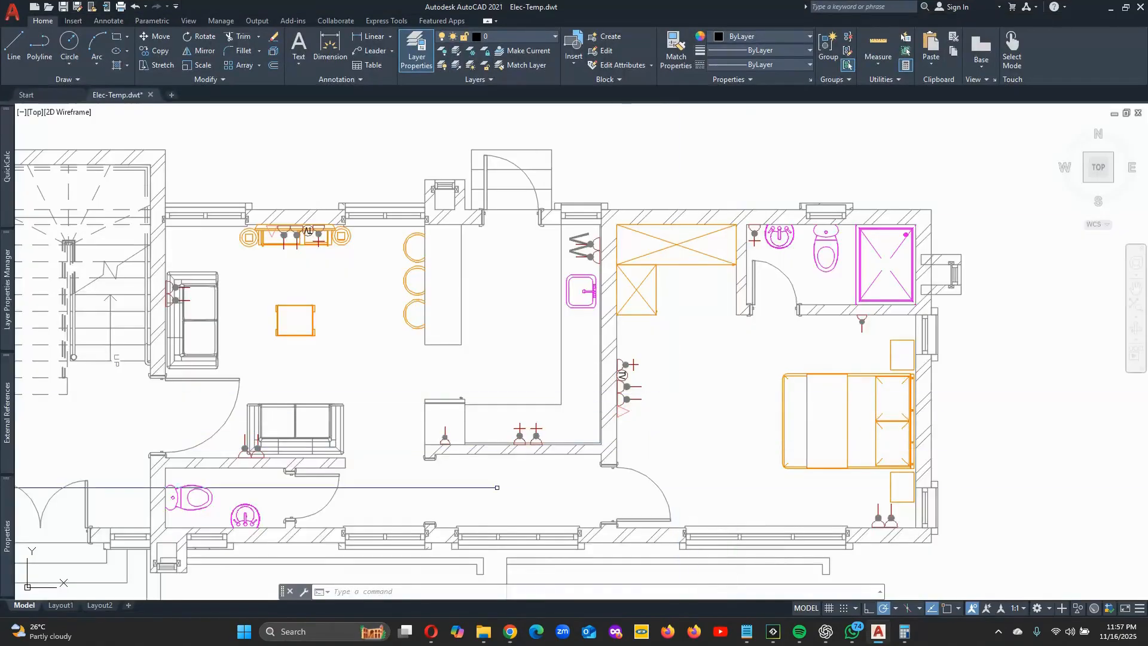
click(14, 45)
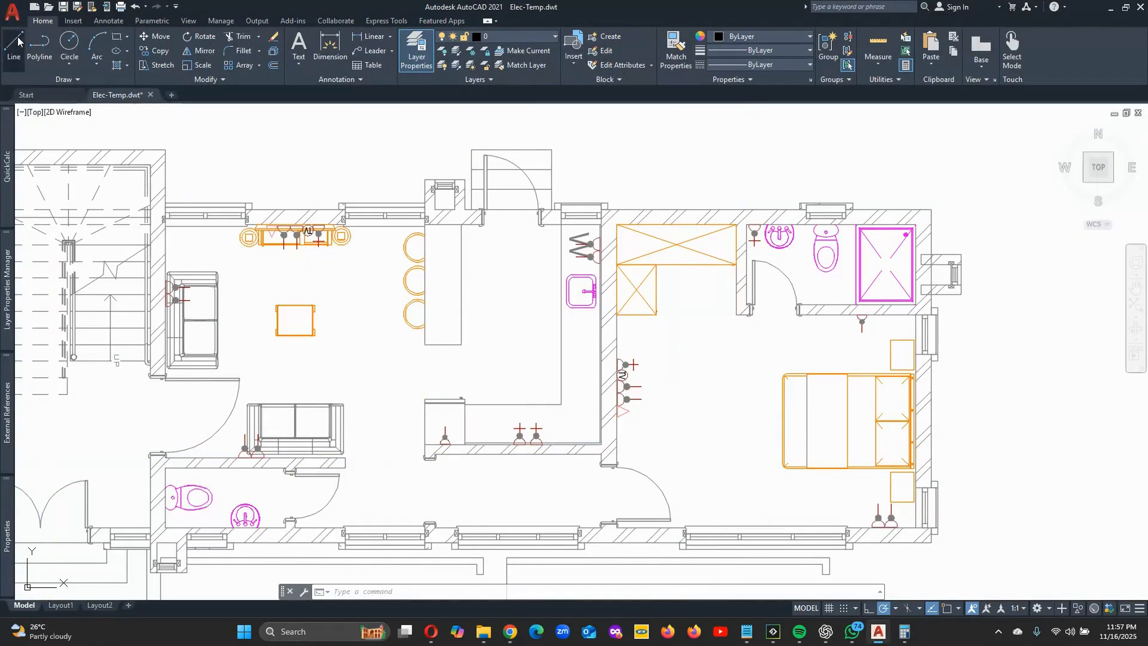
scroll(287, 520, up, 2)
click(287, 521)
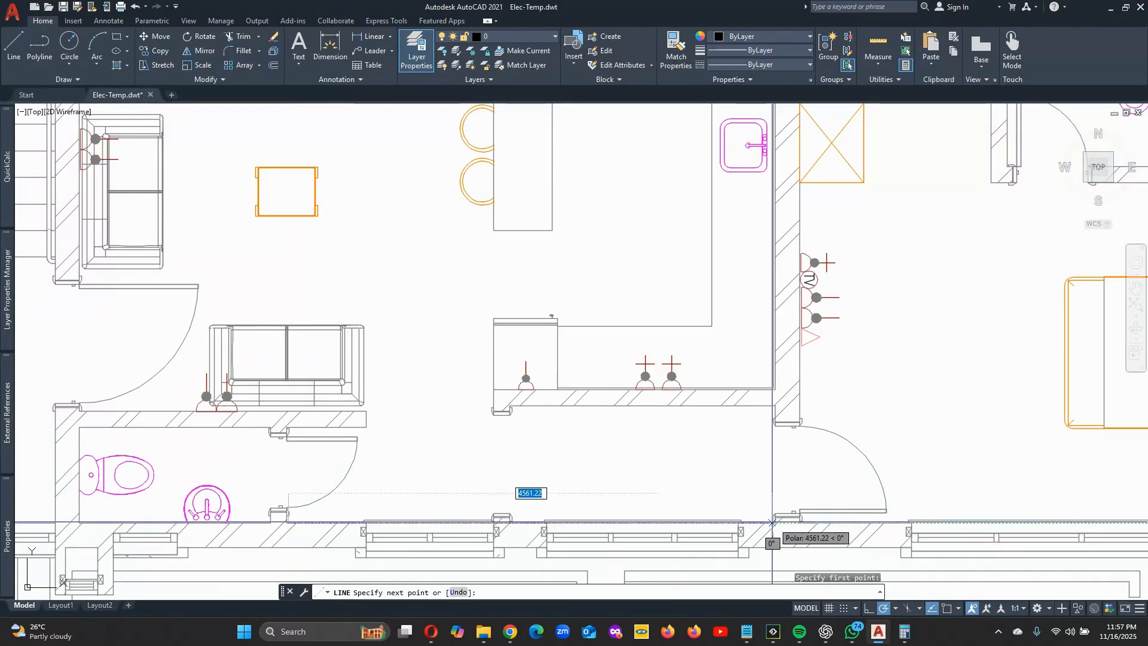
key(Escape)
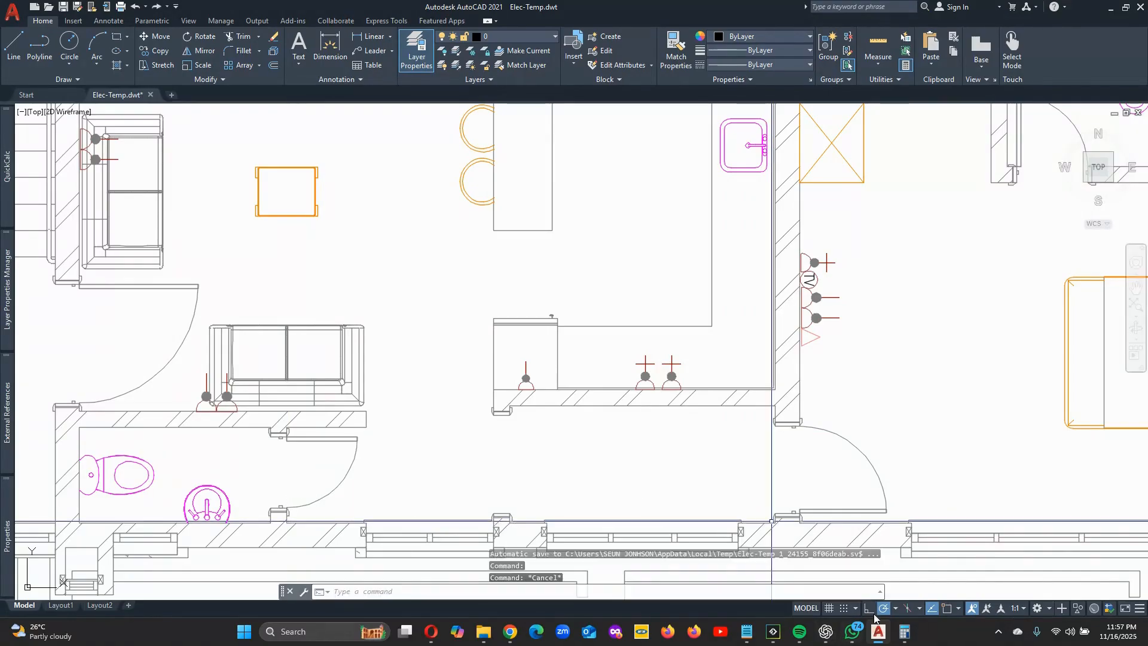
Switch to the browser toolkit and set the sockets calculator's room length to 4.6 m and width to 1 m.
click(1112, 8)
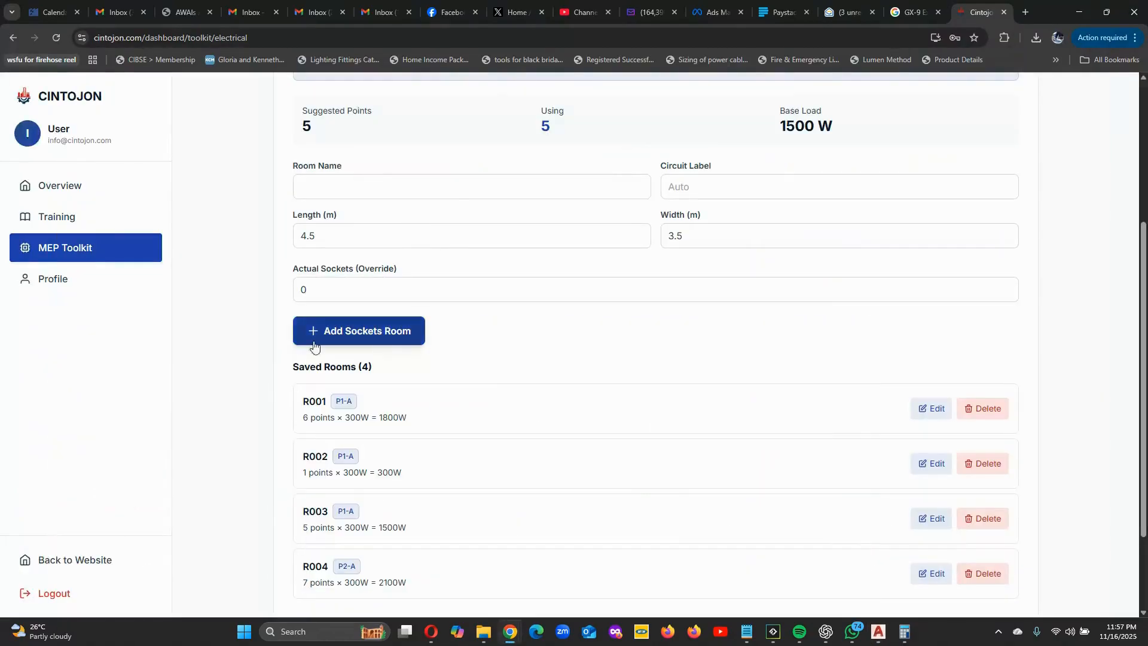
double_click(315, 240)
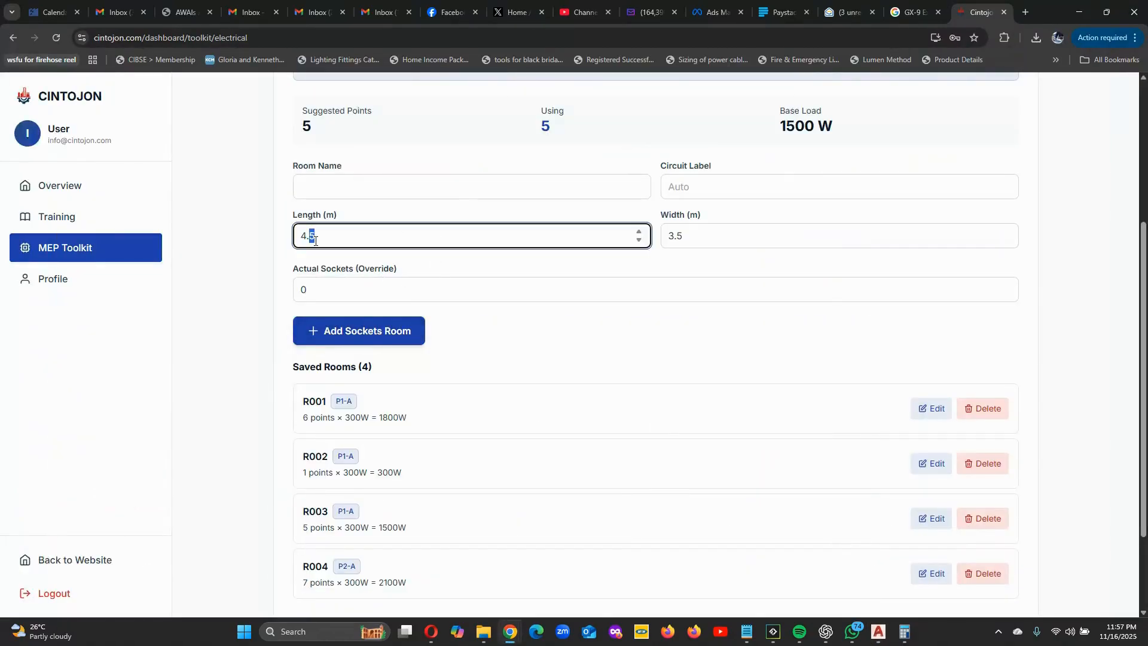
double_click(707, 235)
text(1)
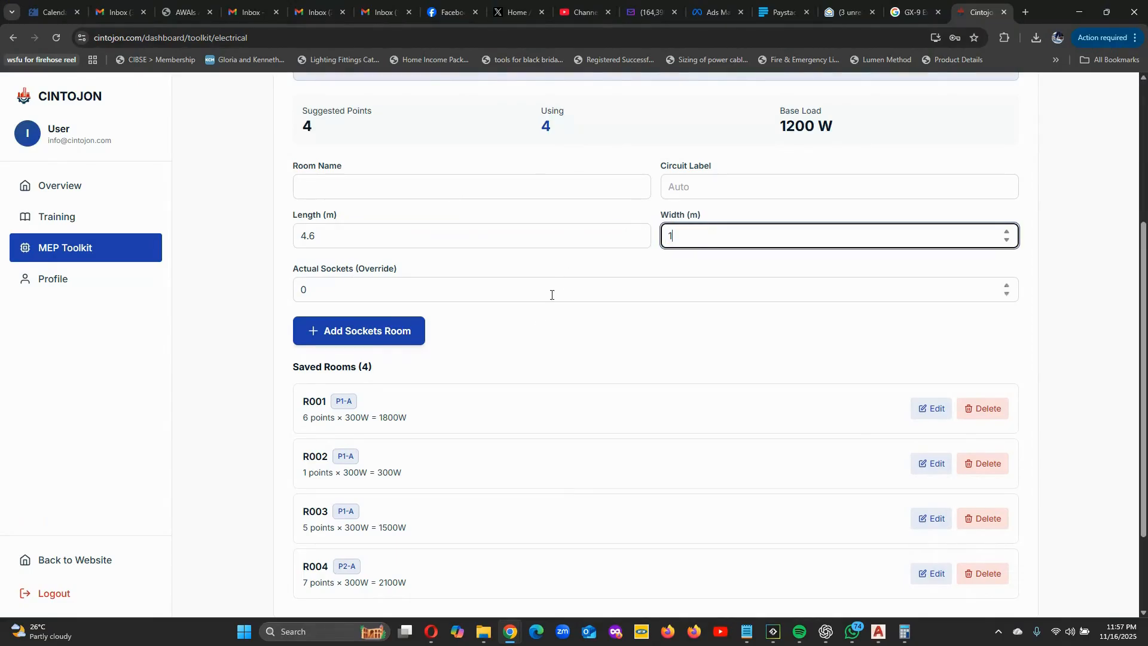
click(601, 268)
Override the actual number of sockets for the corridor with 2.
scroll(470, 309, up, 2)
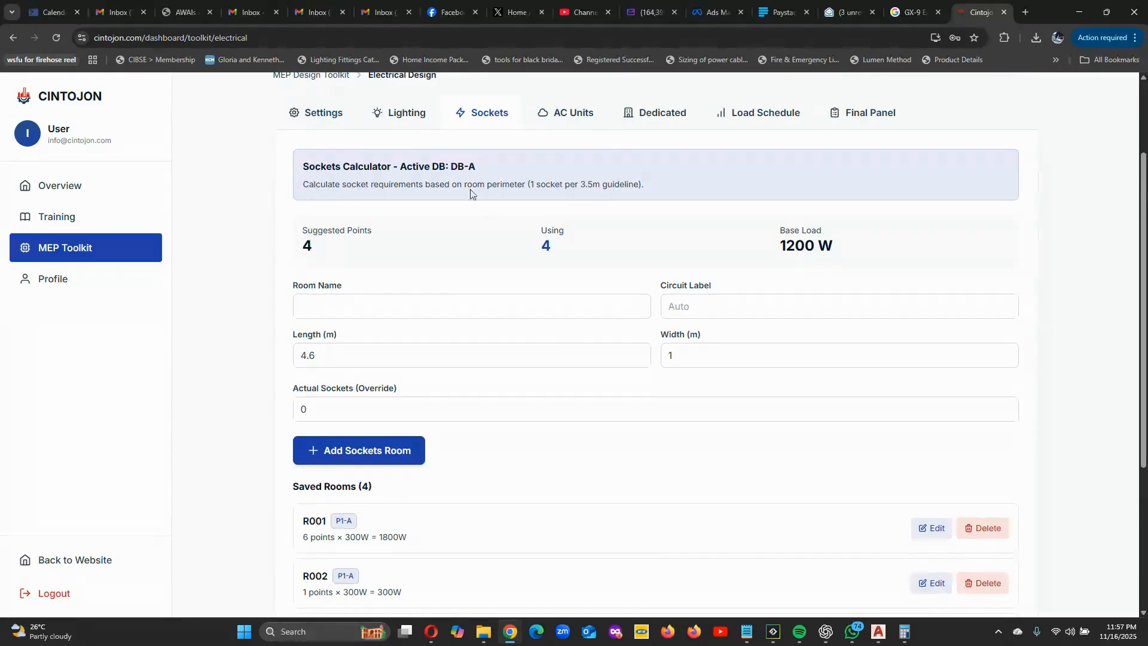
scroll(468, 203, down, 1)
scroll(538, 192, up, 1)
scroll(545, 192, down, 1)
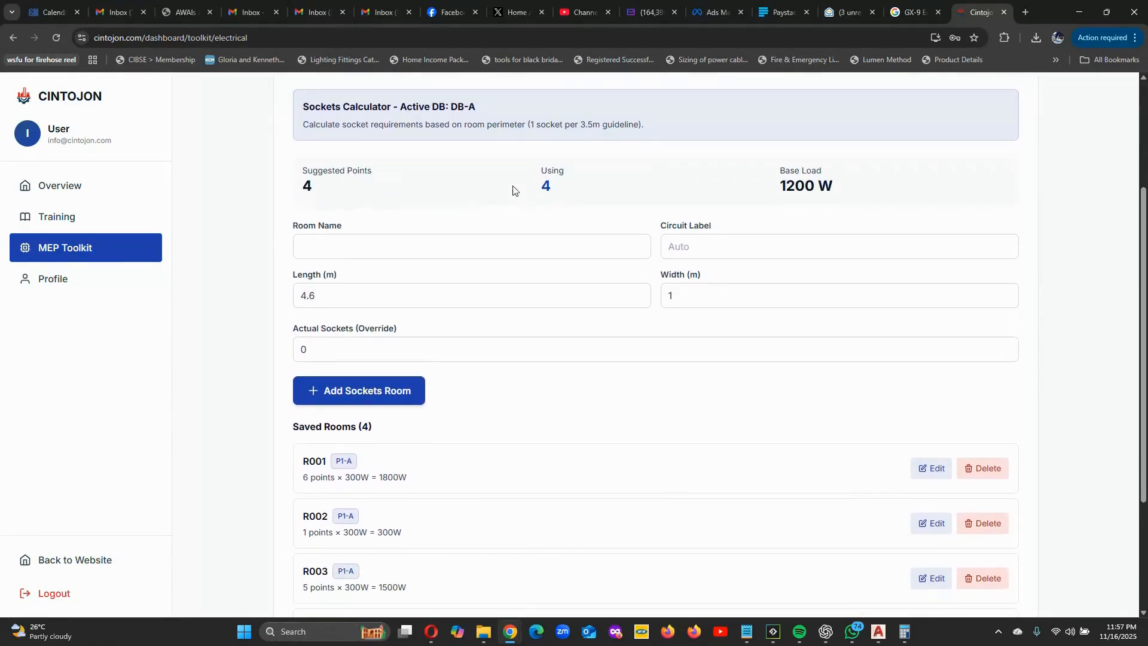
drag(324, 348, 292, 349)
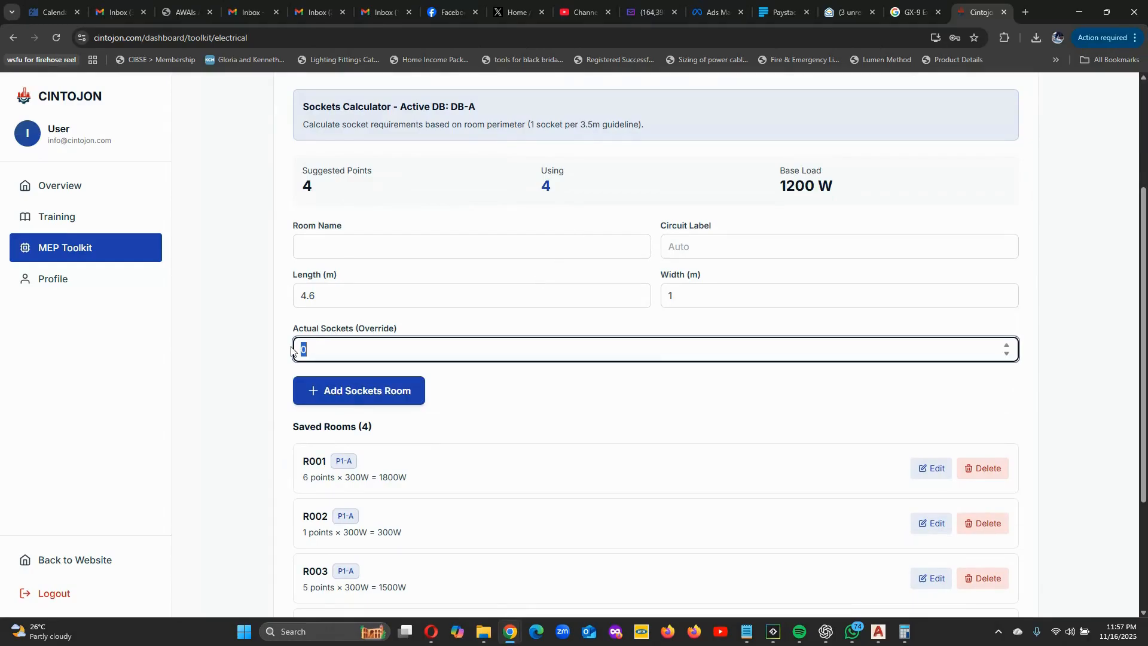
text(2)
click(513, 406)
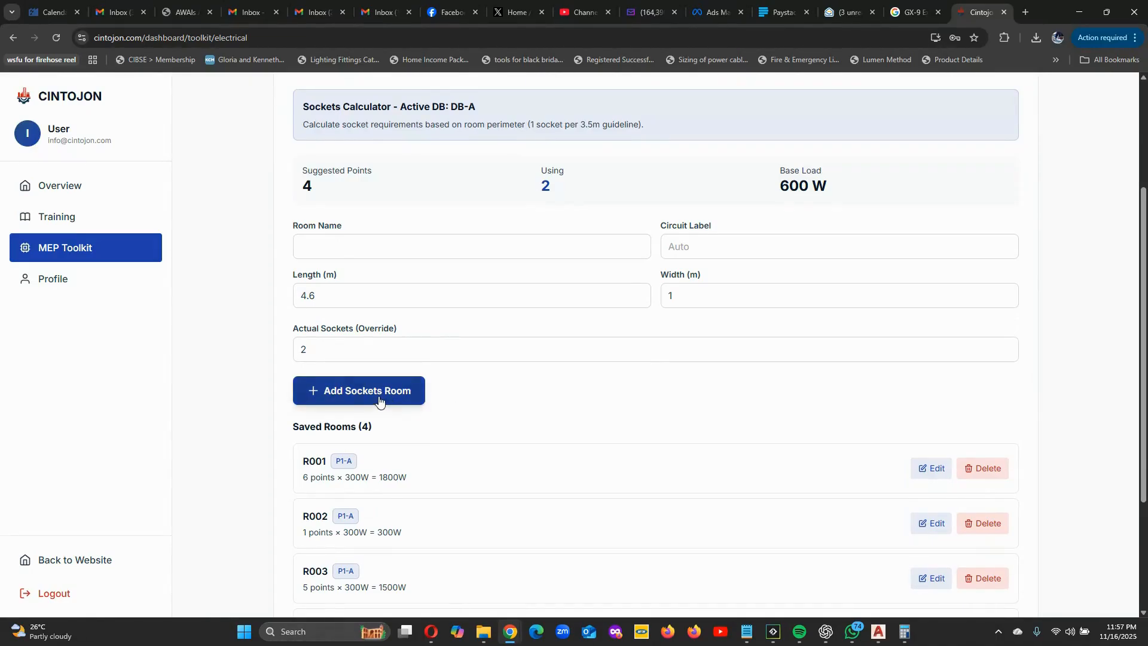
Name the sockets room R005 and give it the circuit label P2-A.
click(394, 240)
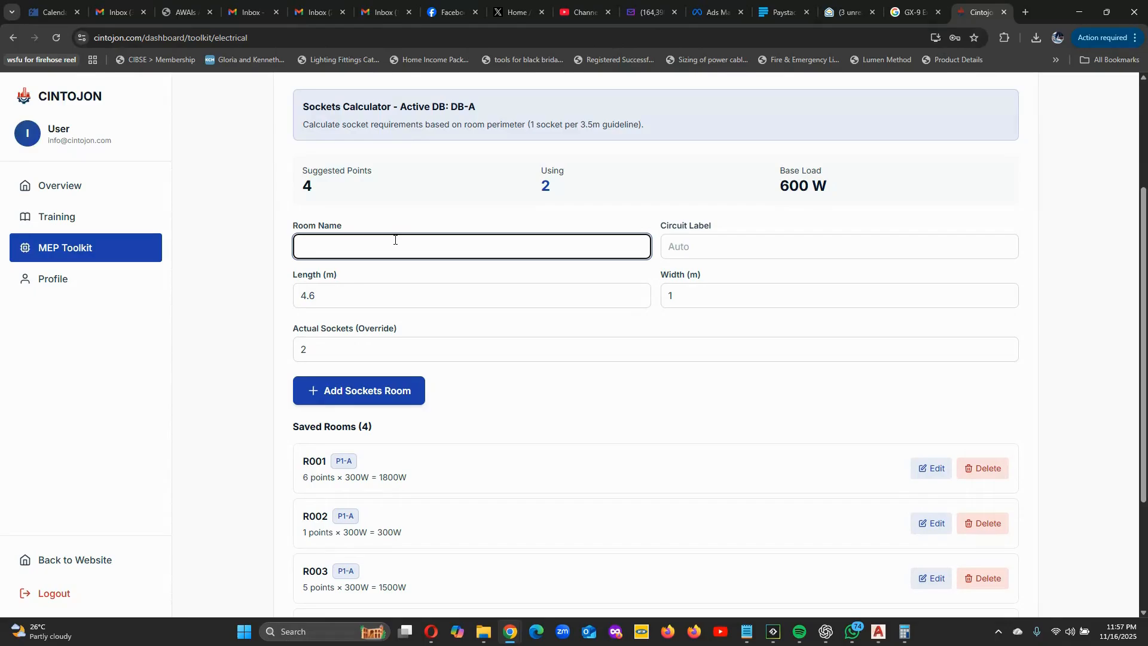
scroll(514, 430, down, 3)
scroll(517, 433, up, 4)
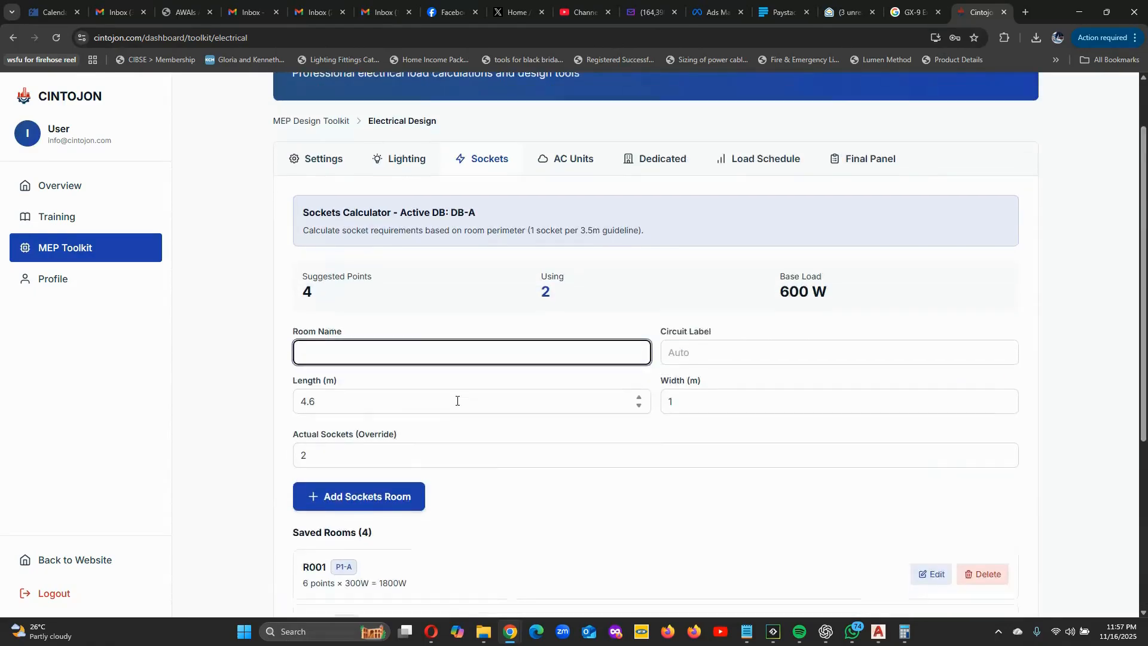
scroll(448, 370, down, 1)
text(R005)
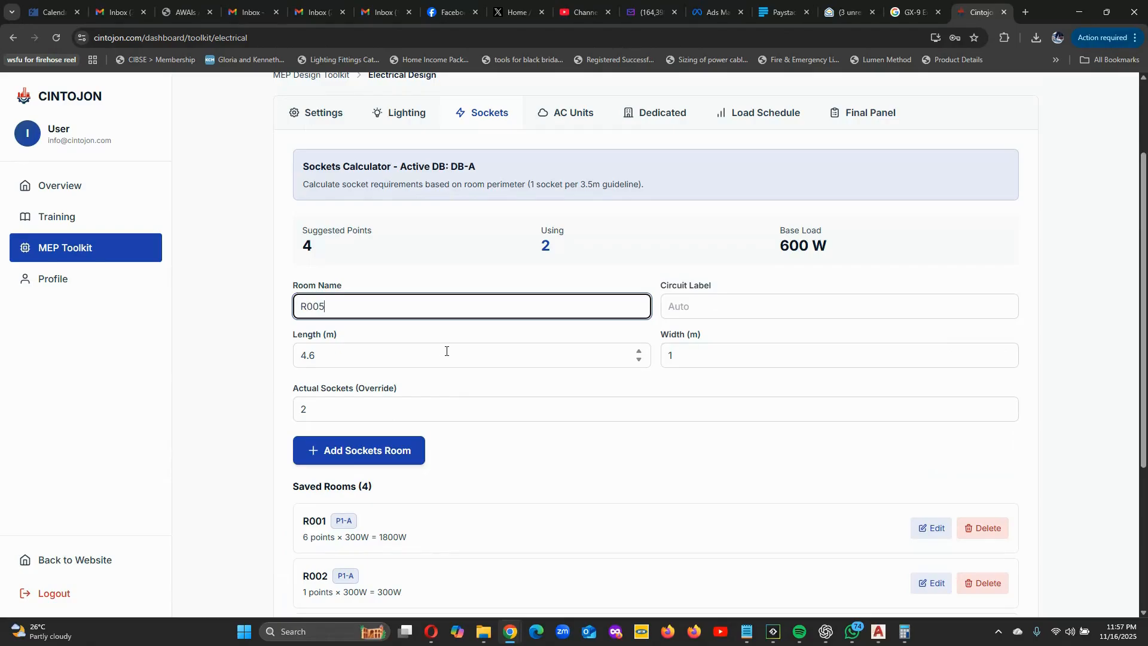
click(697, 298)
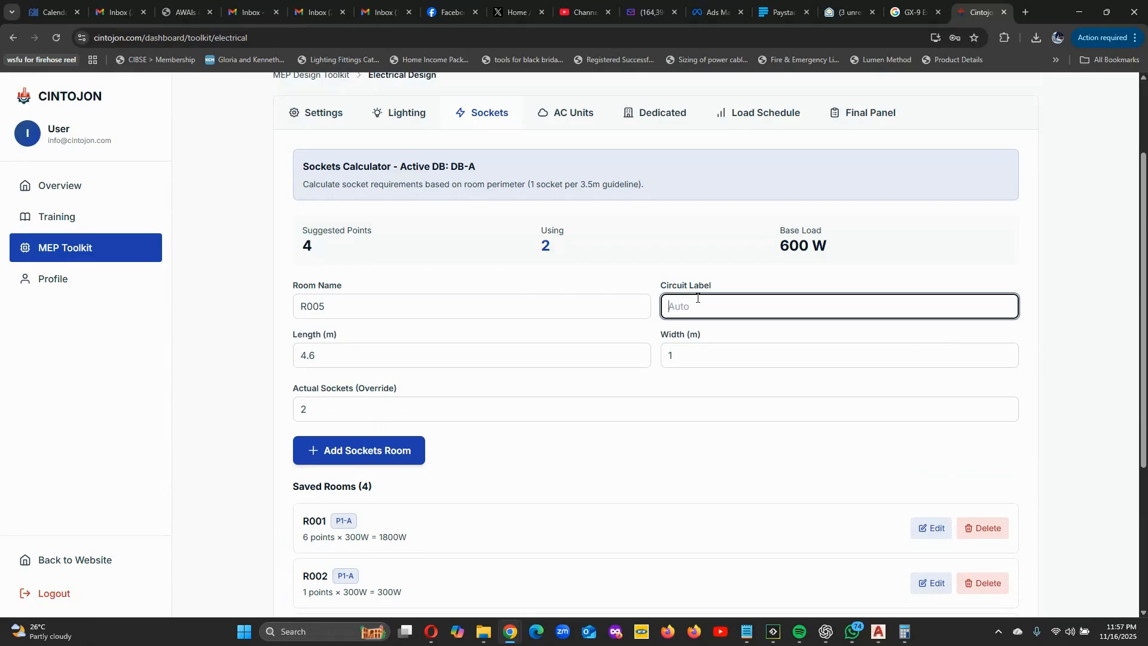
text(P2-A)
click(902, 280)
scroll(559, 336, down, 2)
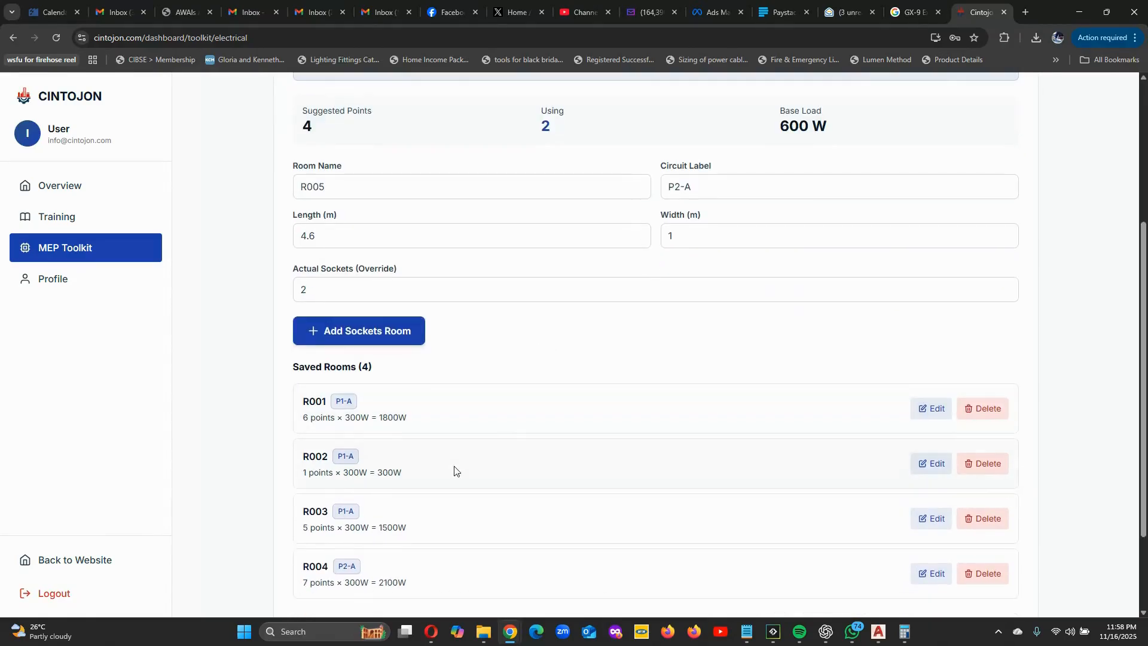
scroll(622, 251, up, 1)
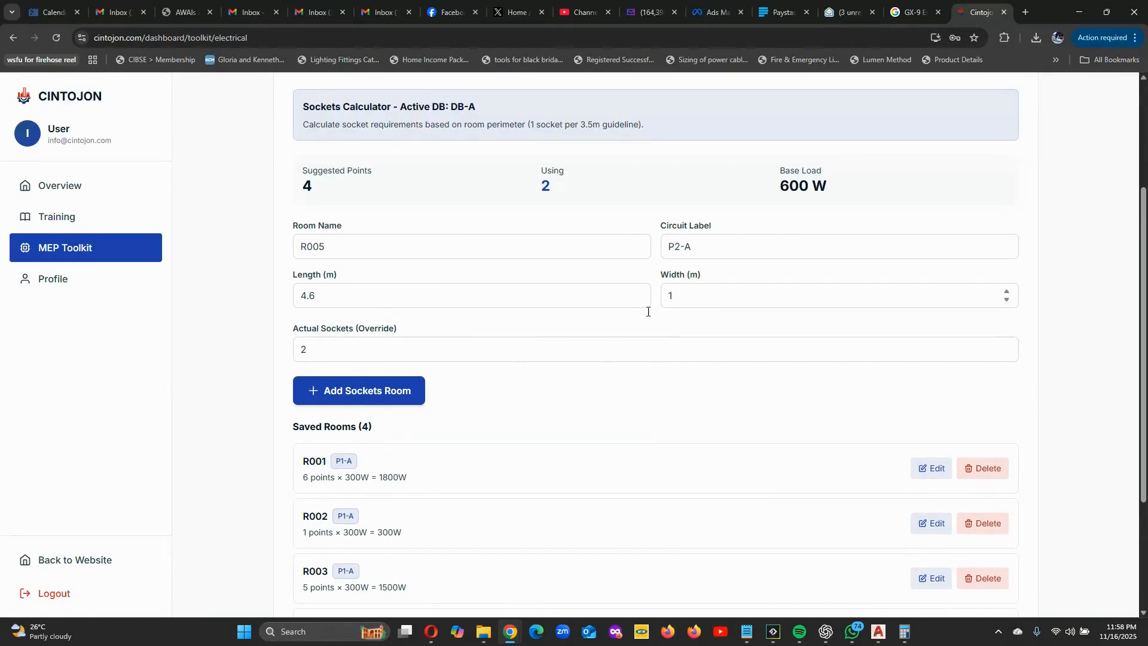
scroll(598, 275, down, 1)
scroll(520, 273, up, 1)
scroll(359, 284, down, 1)
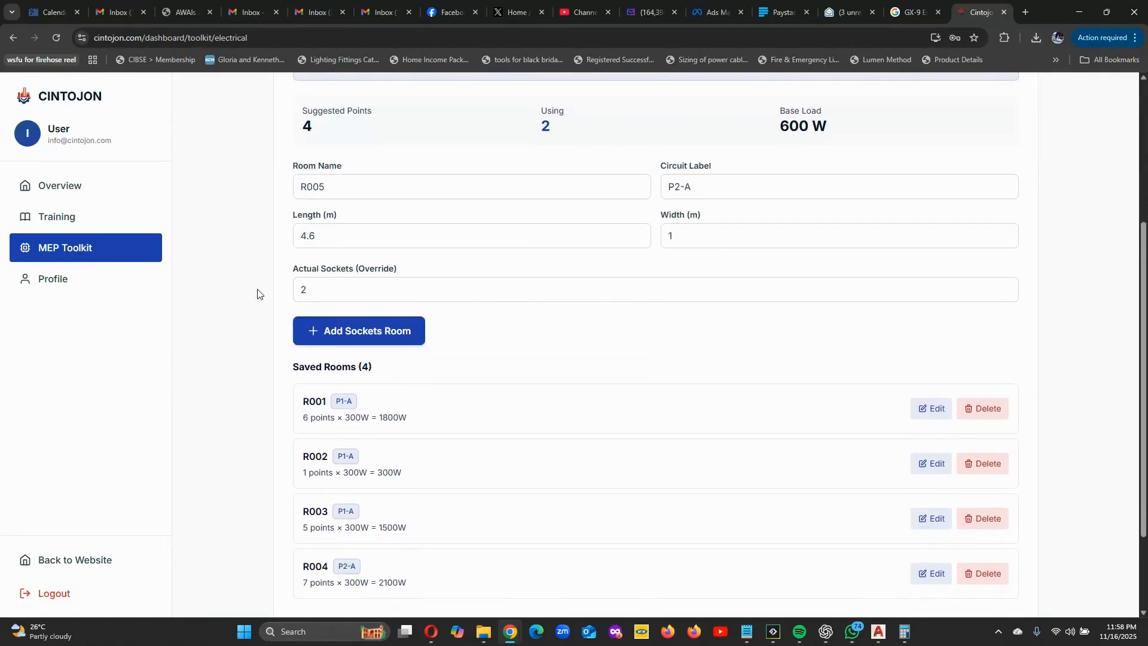
Add corridor room R005 to the saved sockets rooms and dismiss the confirmation message.
scroll(394, 348, down, 2)
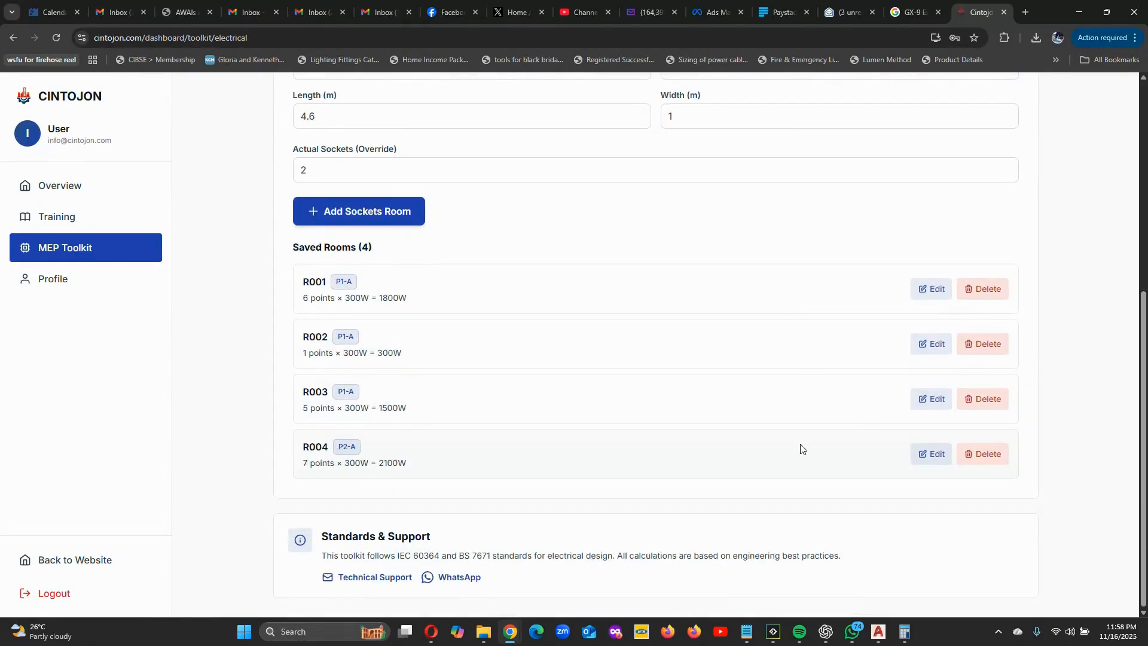
click(349, 211)
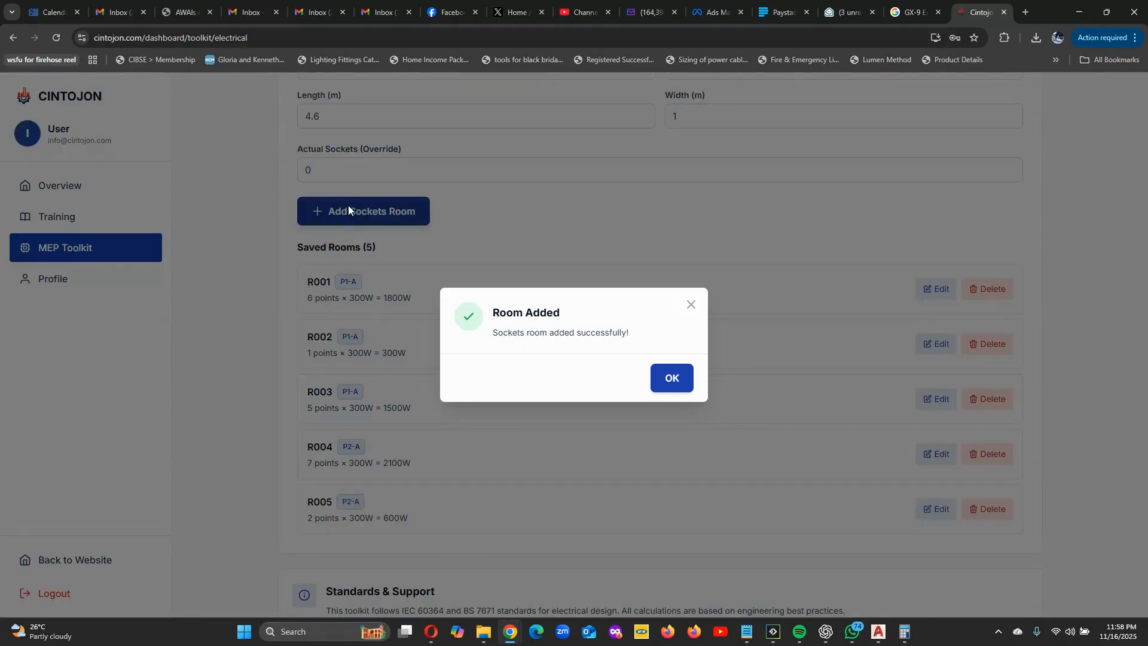
click(672, 378)
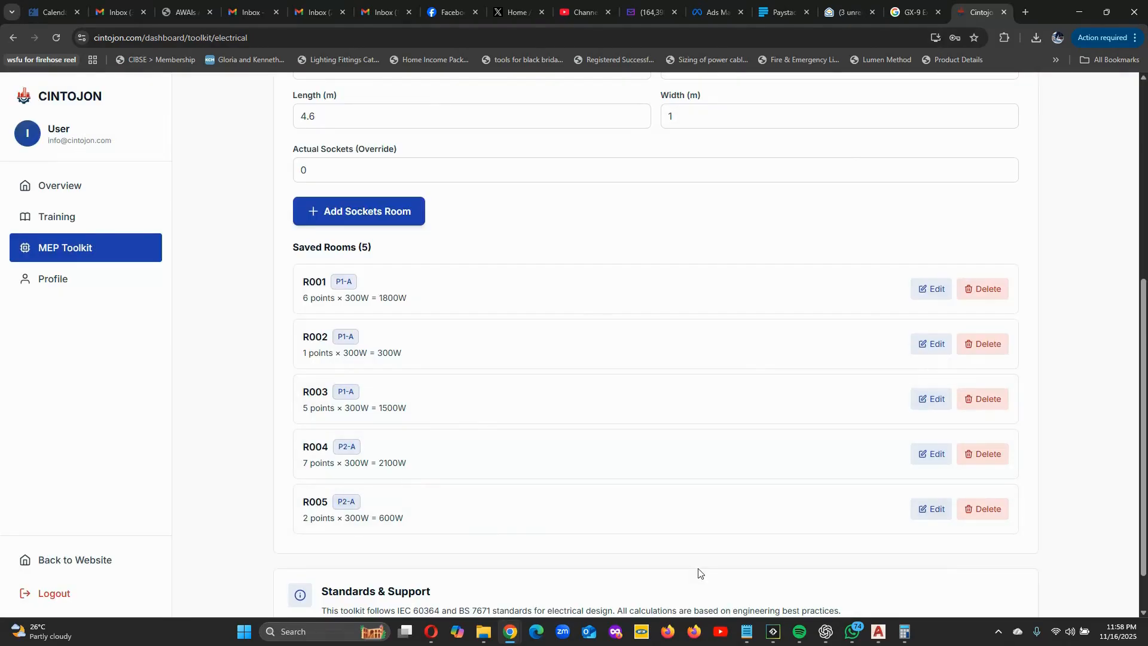
Switch to AutoCAD and examine the socket layout across the living room, kitchen, corridor and bedroom of the floor plan.
click(878, 631)
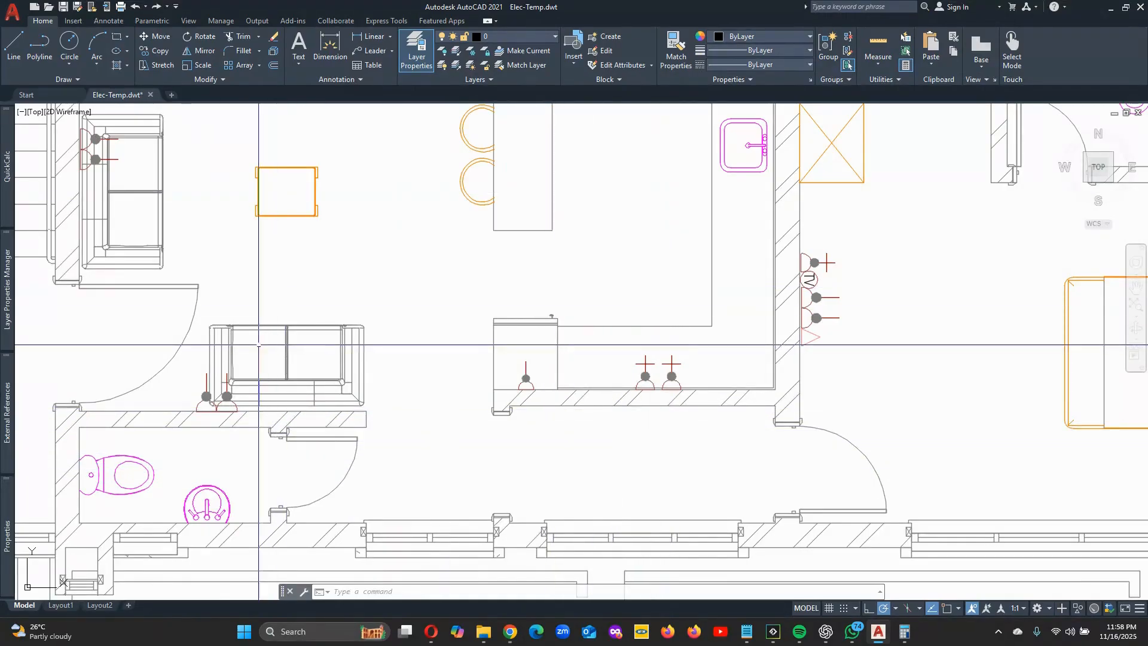
scroll(501, 308, down, 4)
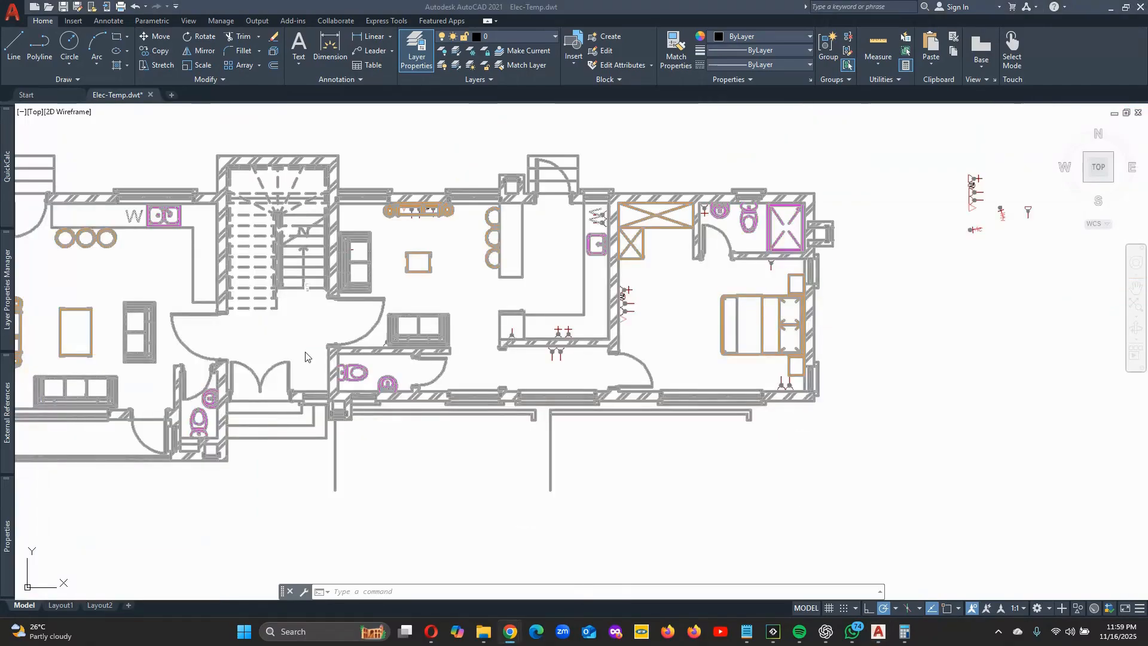
scroll(519, 307, up, 2)
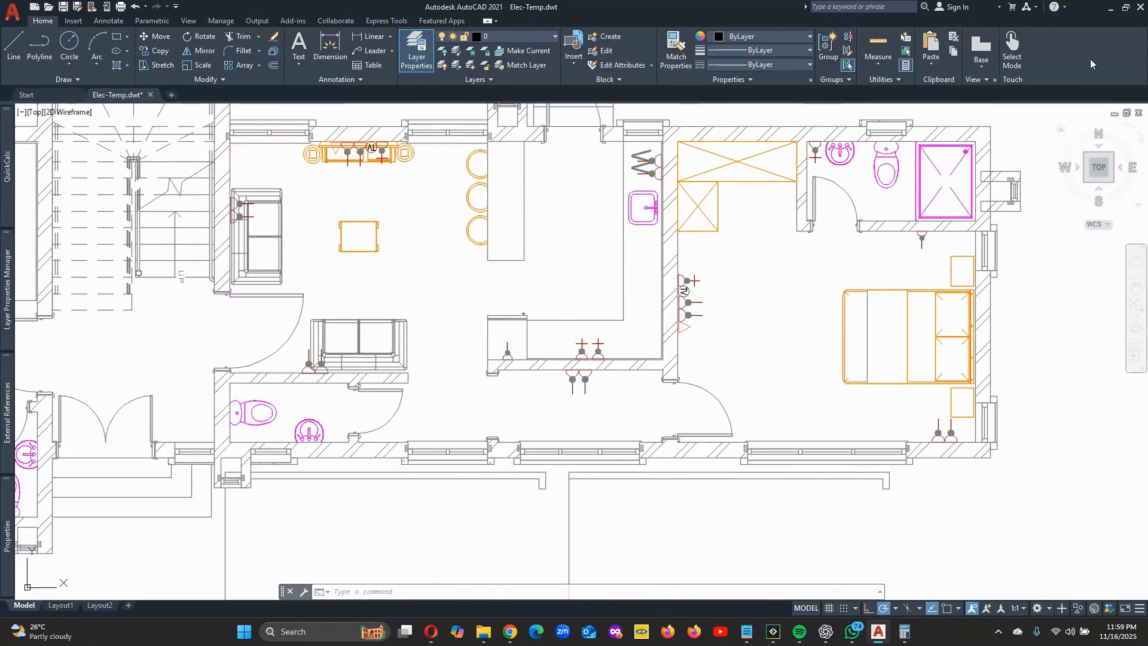
Return to the browser toolkit and review the saved lighting rooms with their circuit labels and points.
click(1105, 9)
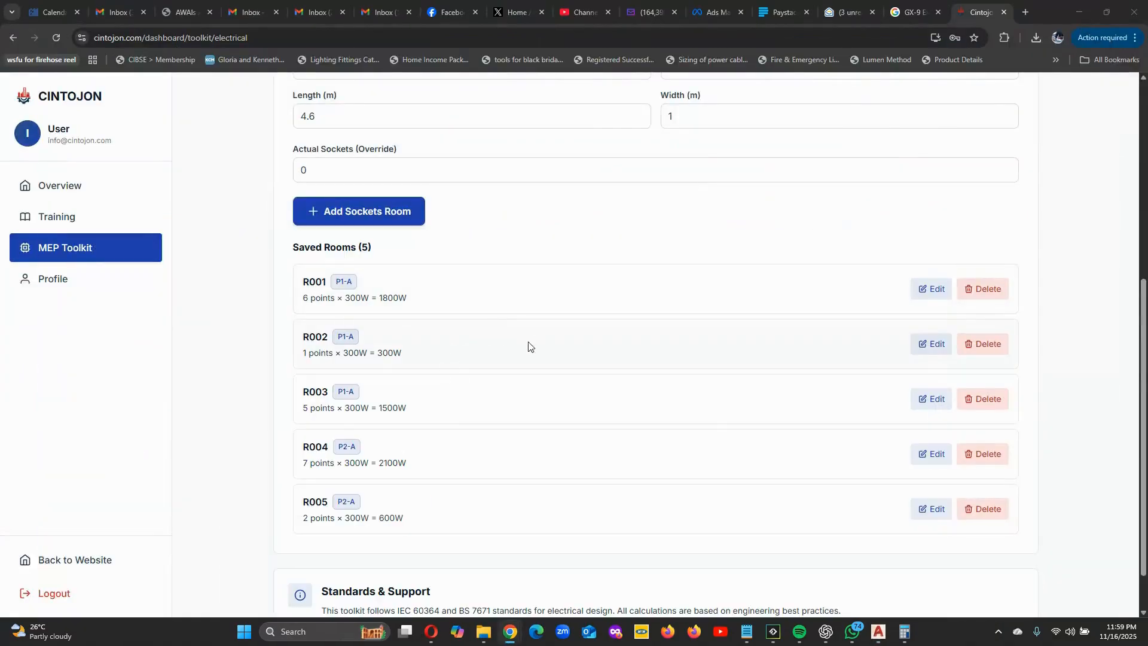
scroll(486, 443, up, 6)
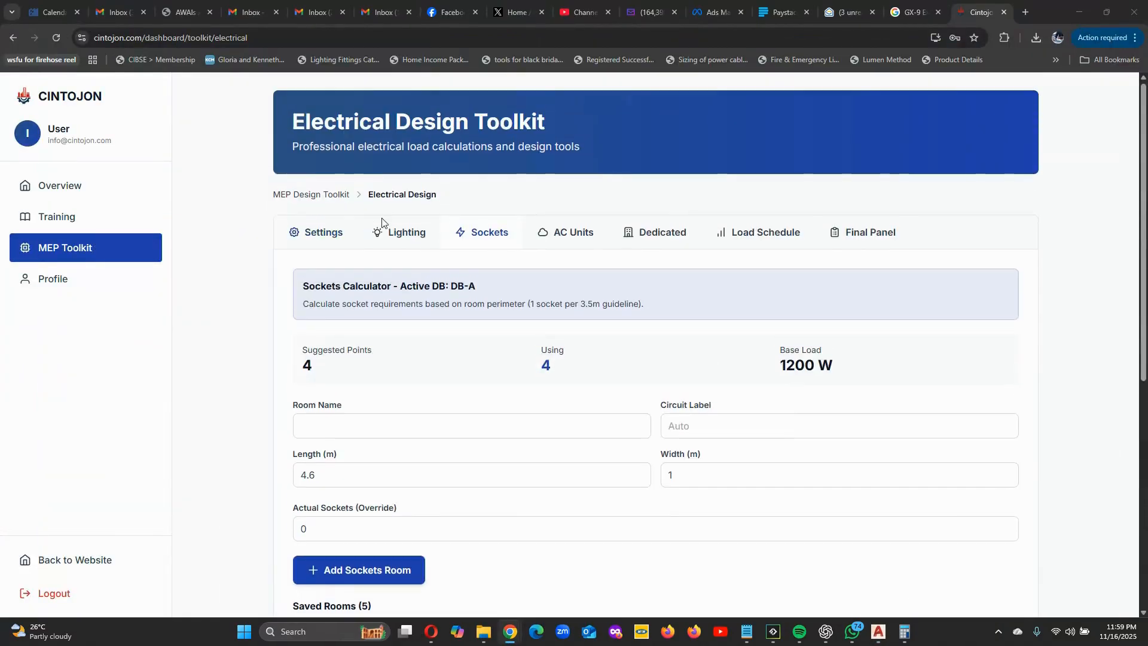
click(396, 237)
scroll(566, 338, down, 10)
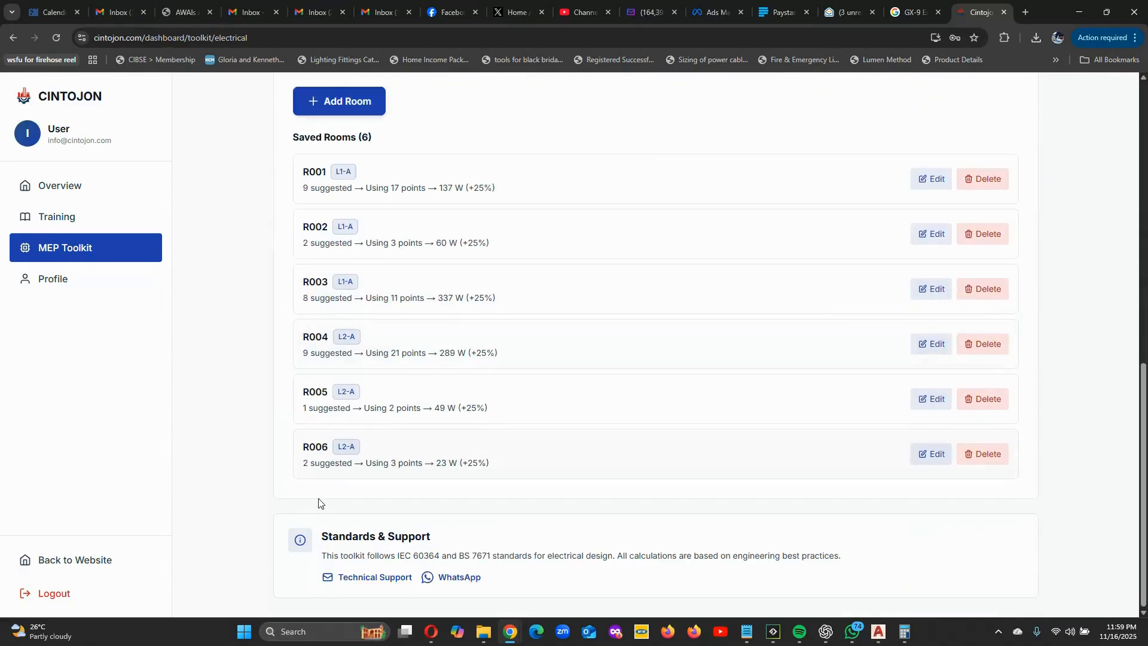
scroll(522, 321, up, 3)
scroll(521, 322, up, 10)
Reopen the sockets calculator and examine each saved room's circuit label, number of points and load.
click(467, 202)
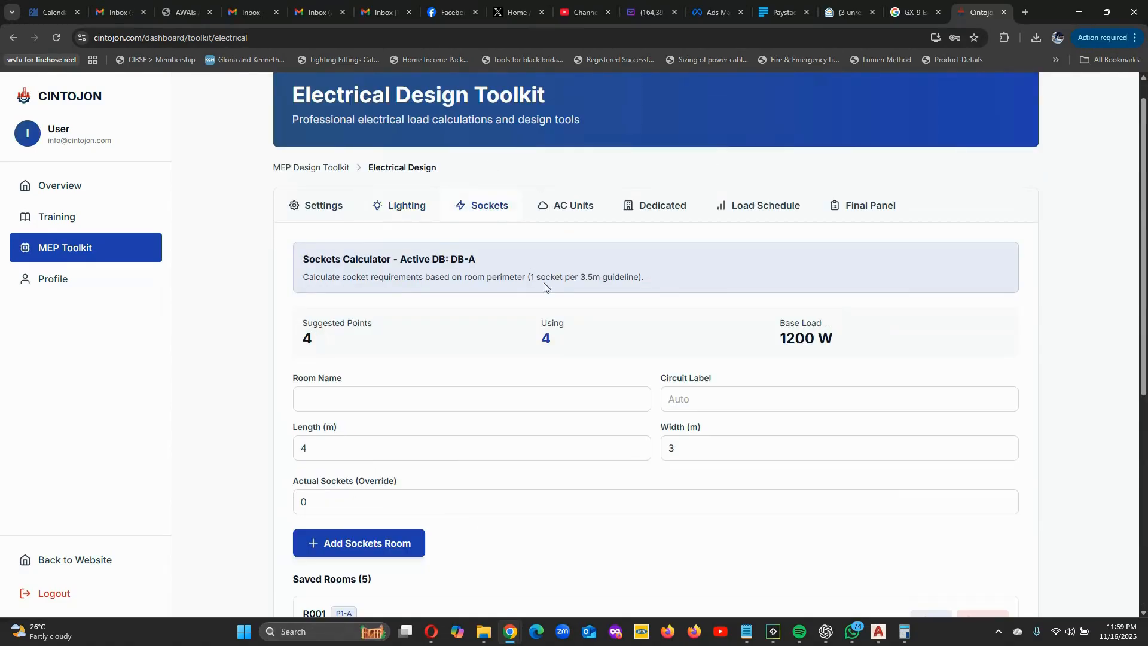
scroll(544, 282, down, 10)
scroll(428, 271, up, 5)
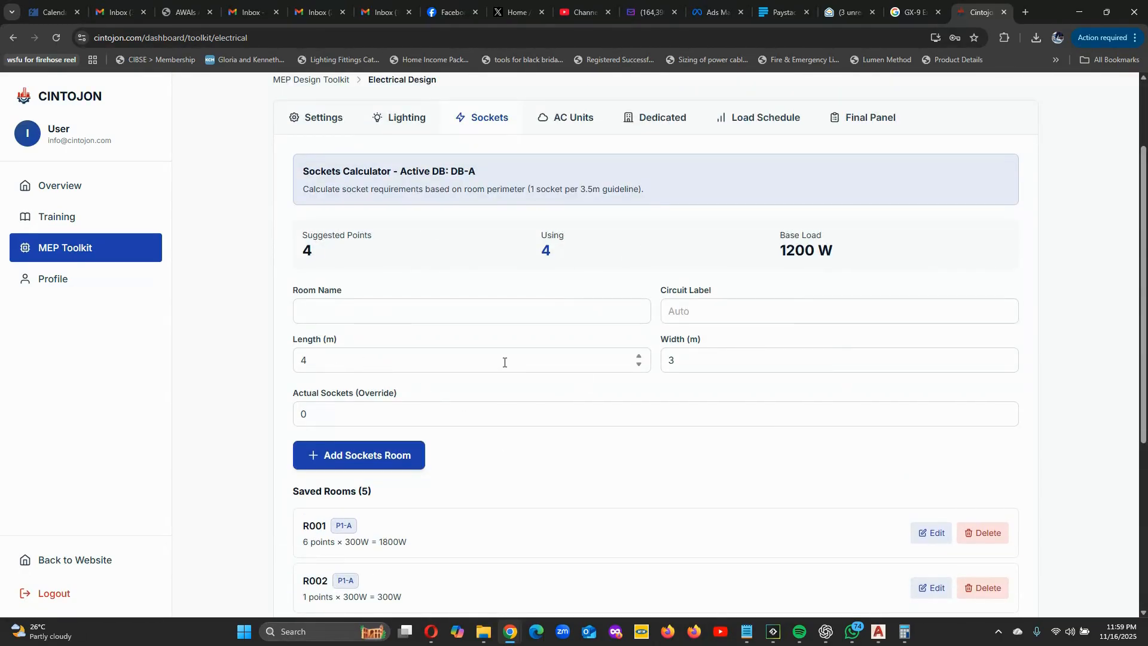
scroll(504, 361, down, 4)
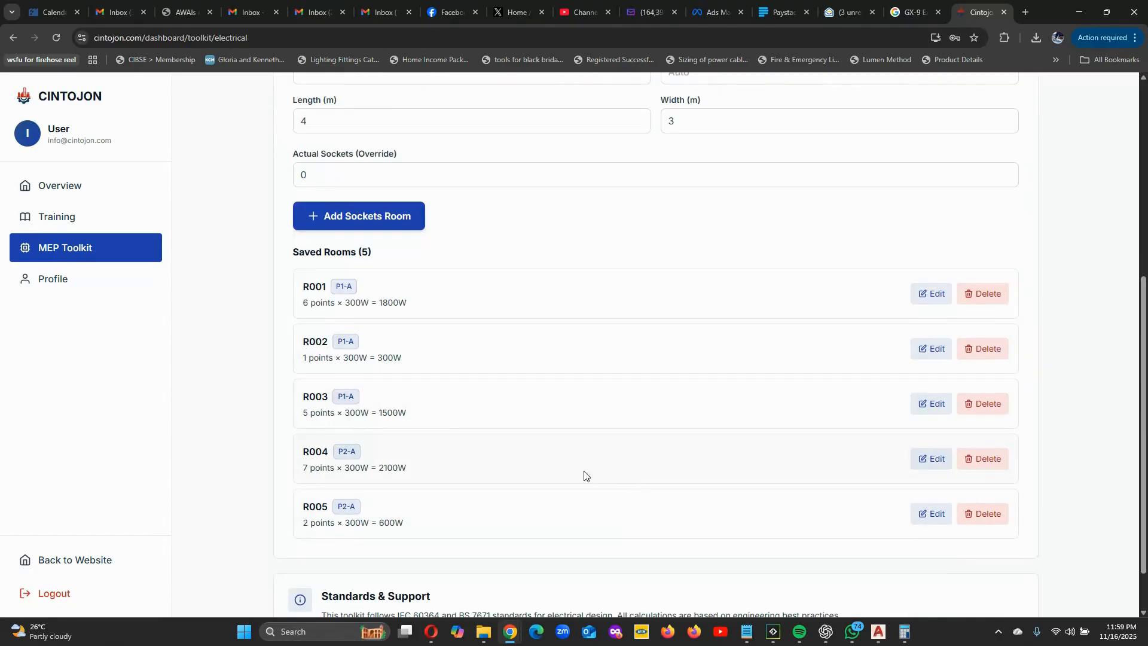
scroll(502, 296, up, 4)
scroll(508, 292, down, 5)
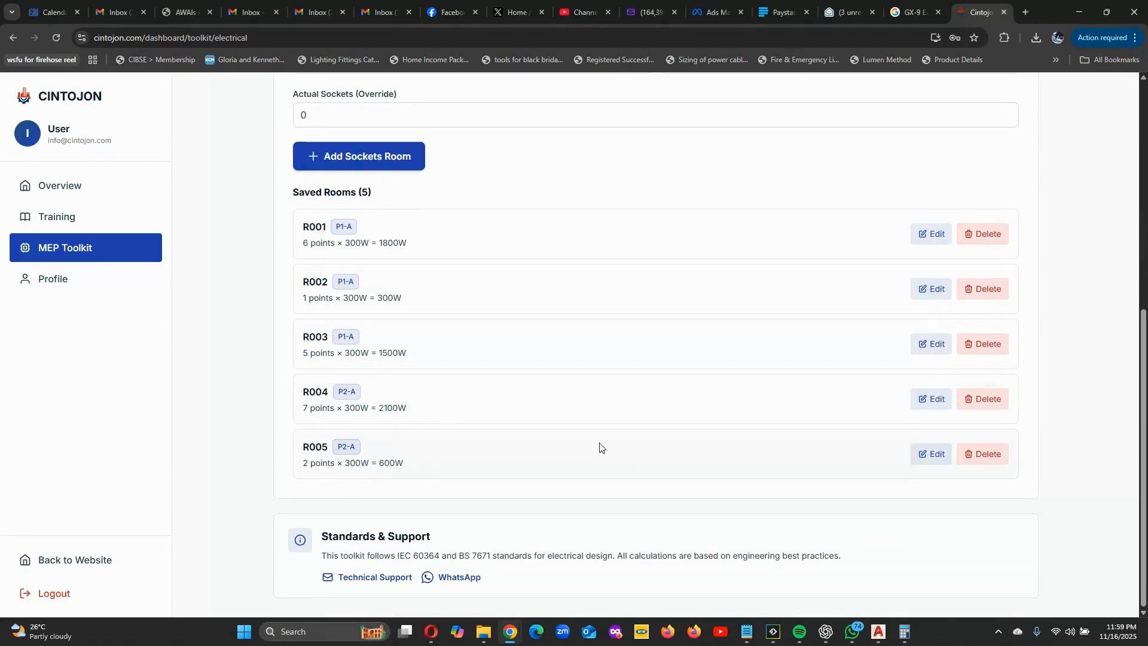
scroll(410, 218, up, 2)
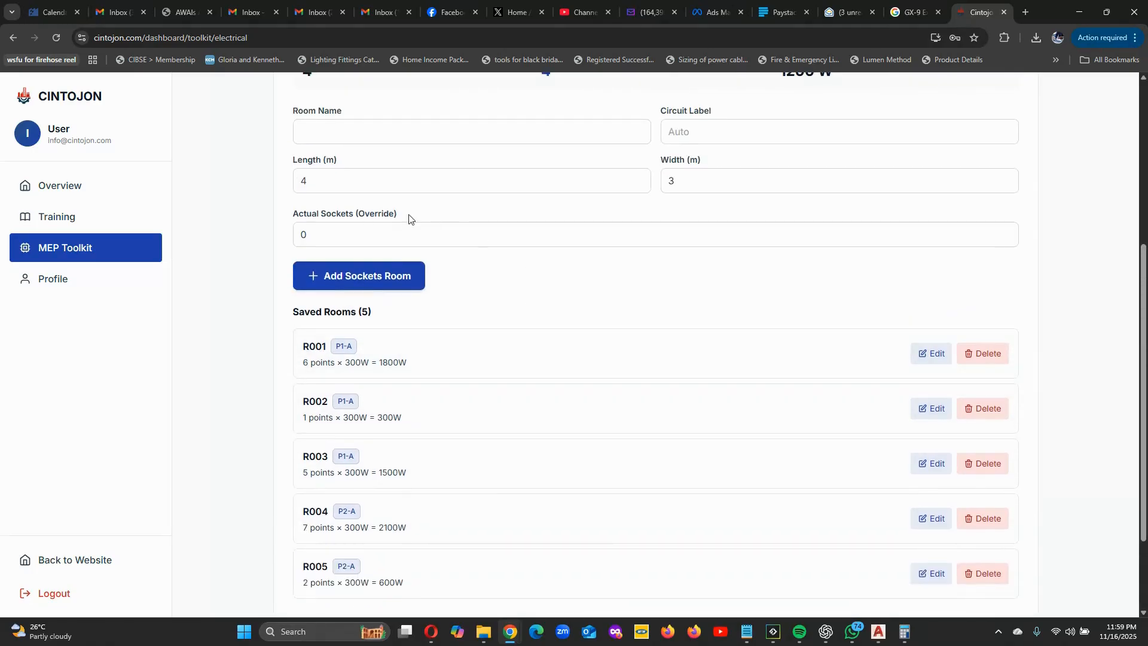
scroll(708, 257, up, 2)
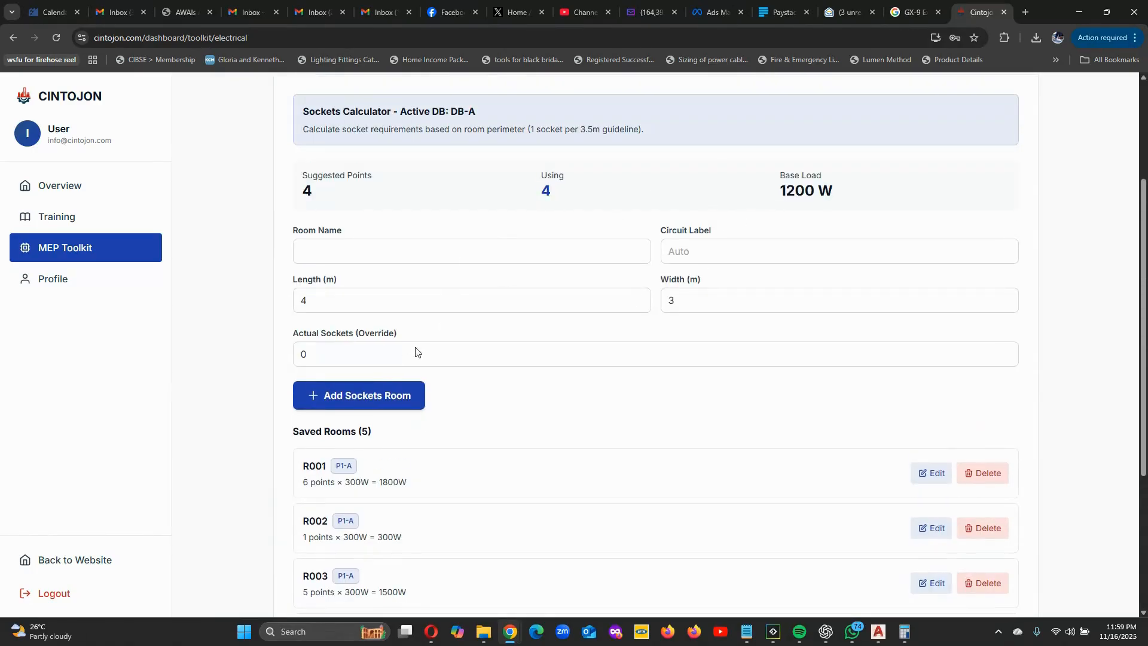
scroll(415, 353, down, 3)
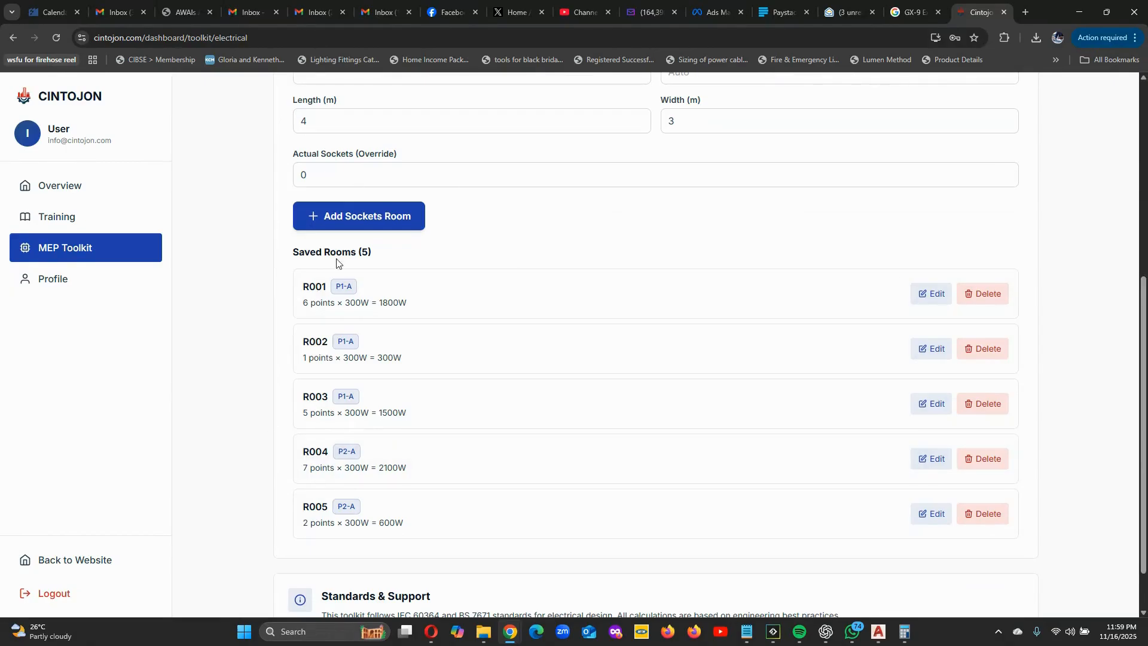
scroll(561, 413, up, 3)
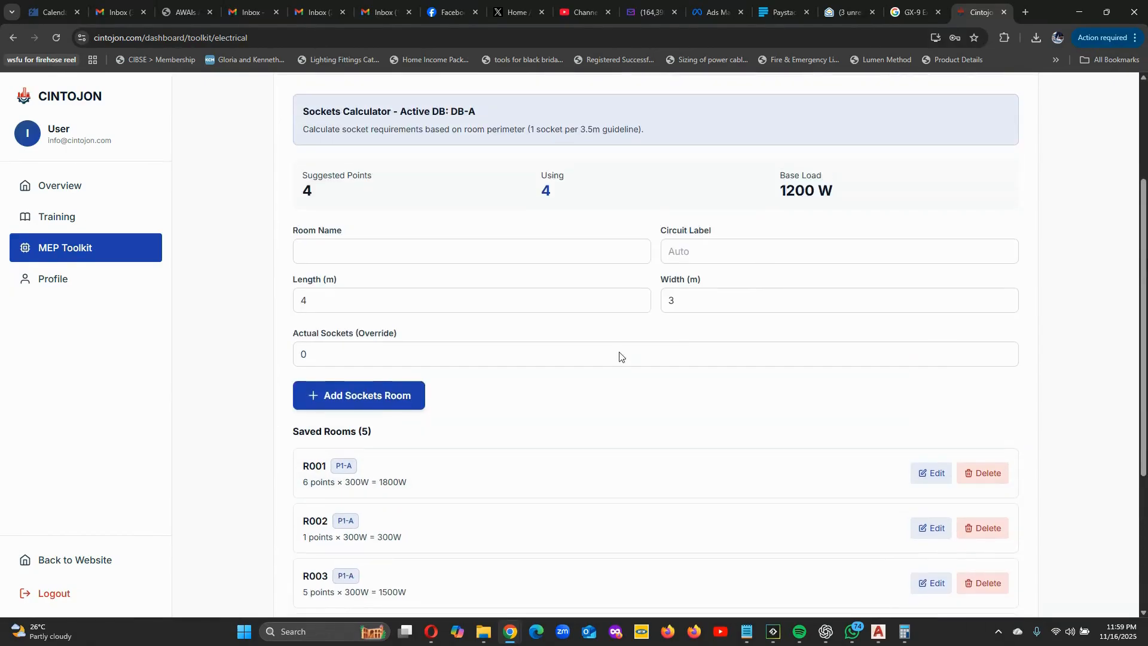
scroll(645, 412, down, 4)
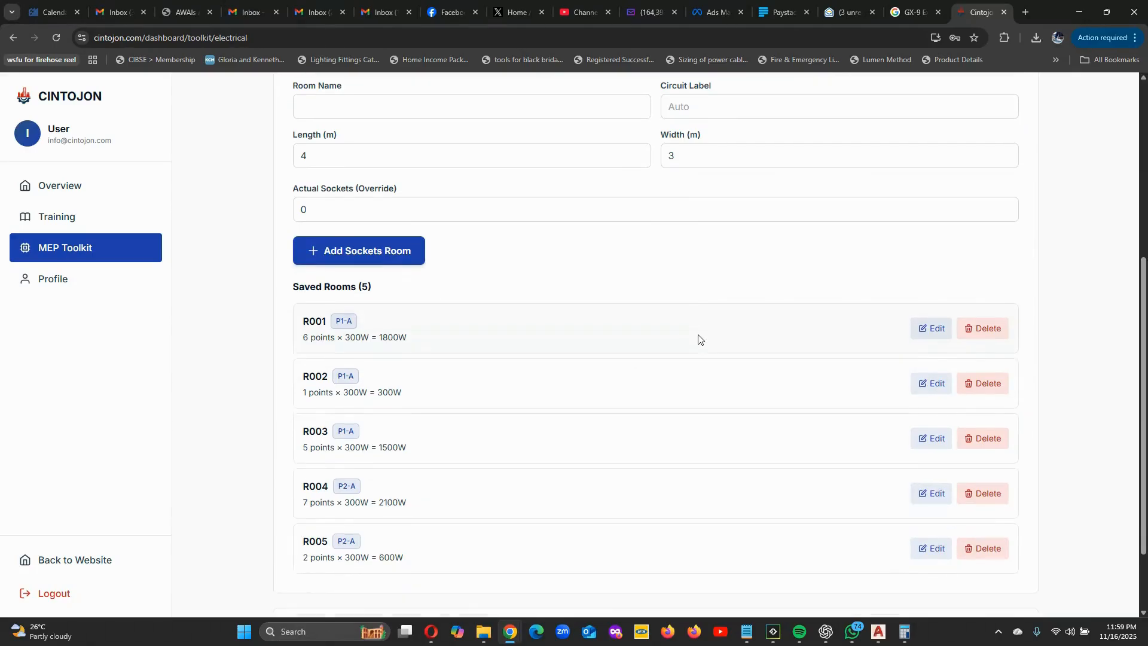
scroll(771, 362, up, 3)
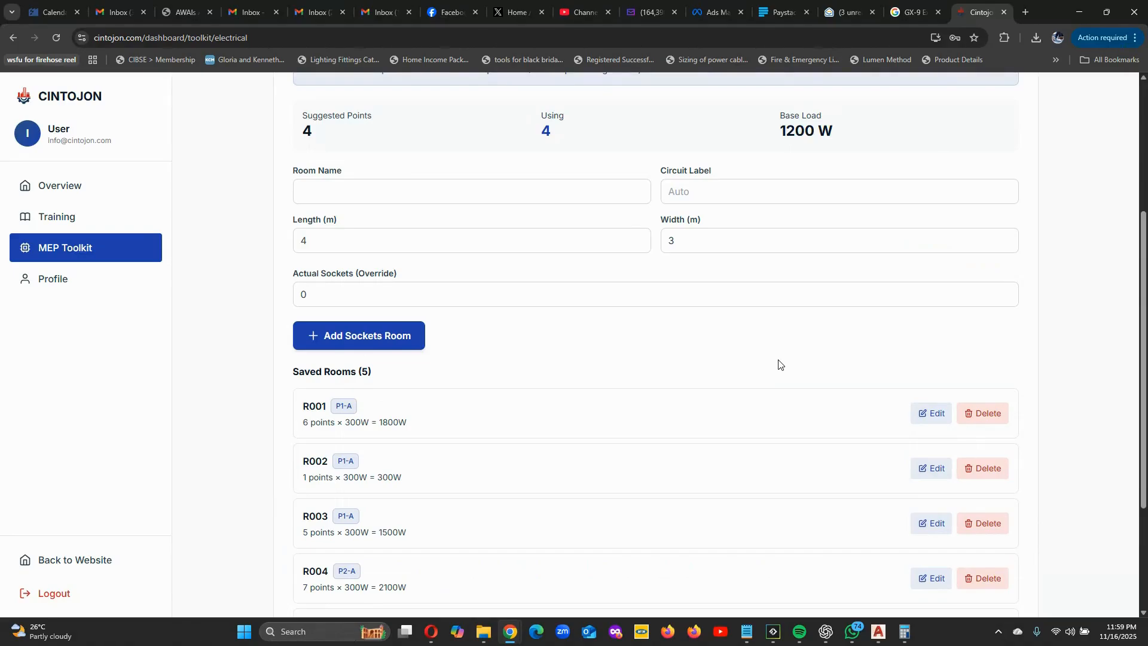
scroll(652, 339, down, 2)
Open the AC units calculator for distribution board DB-A.
scroll(644, 329, up, 5)
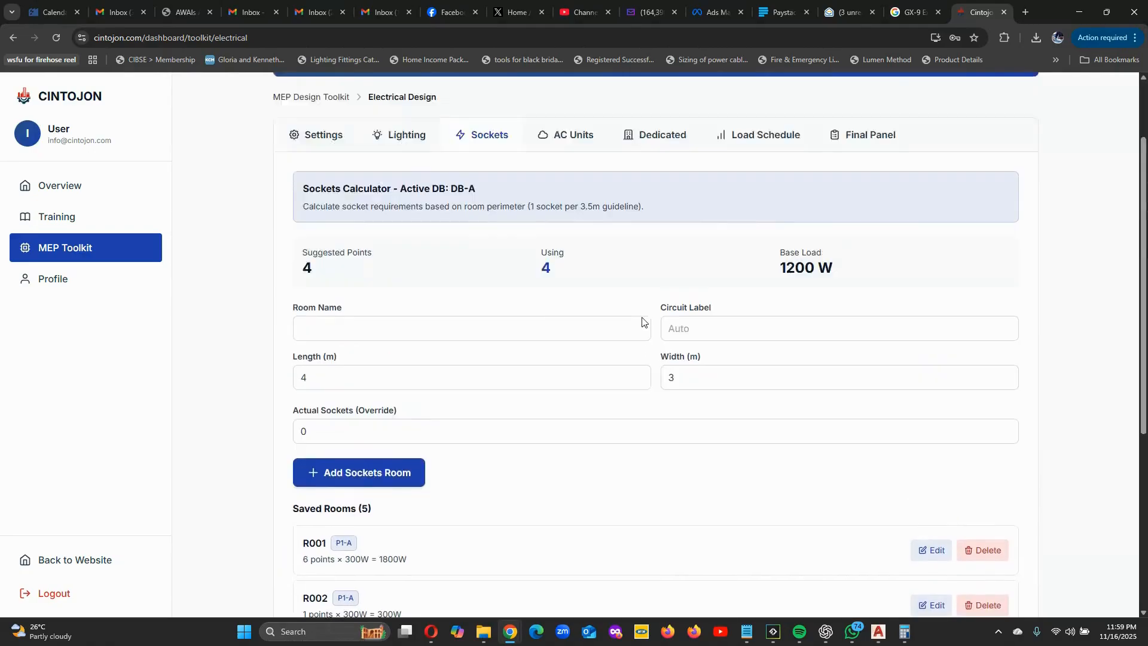
scroll(642, 322, up, 2)
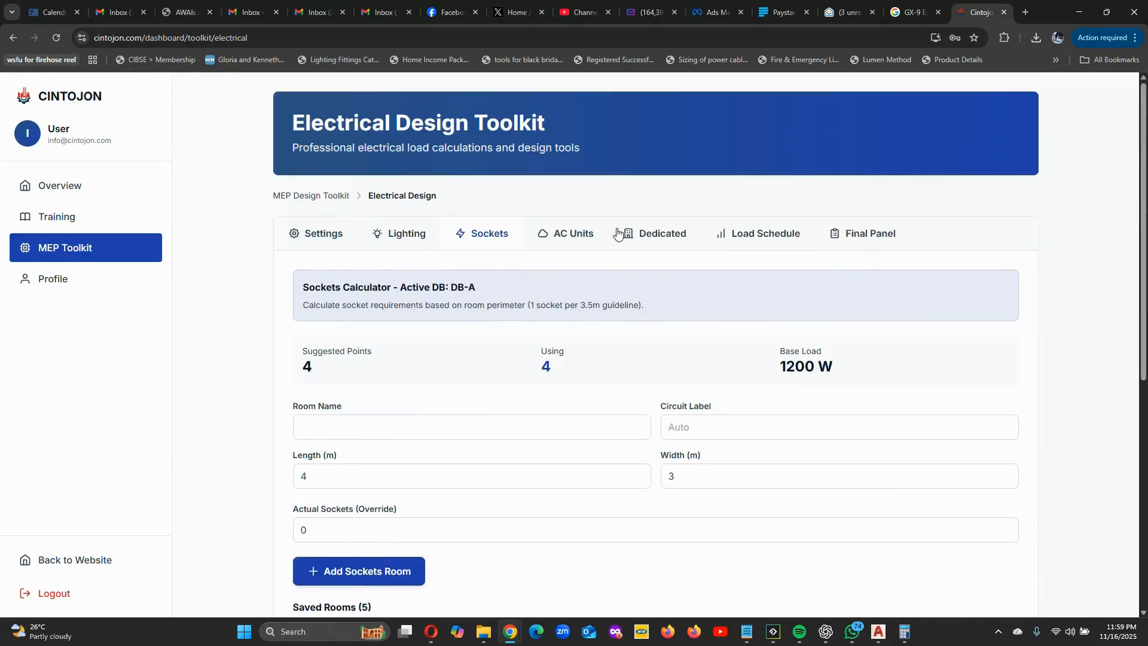
click(581, 236)
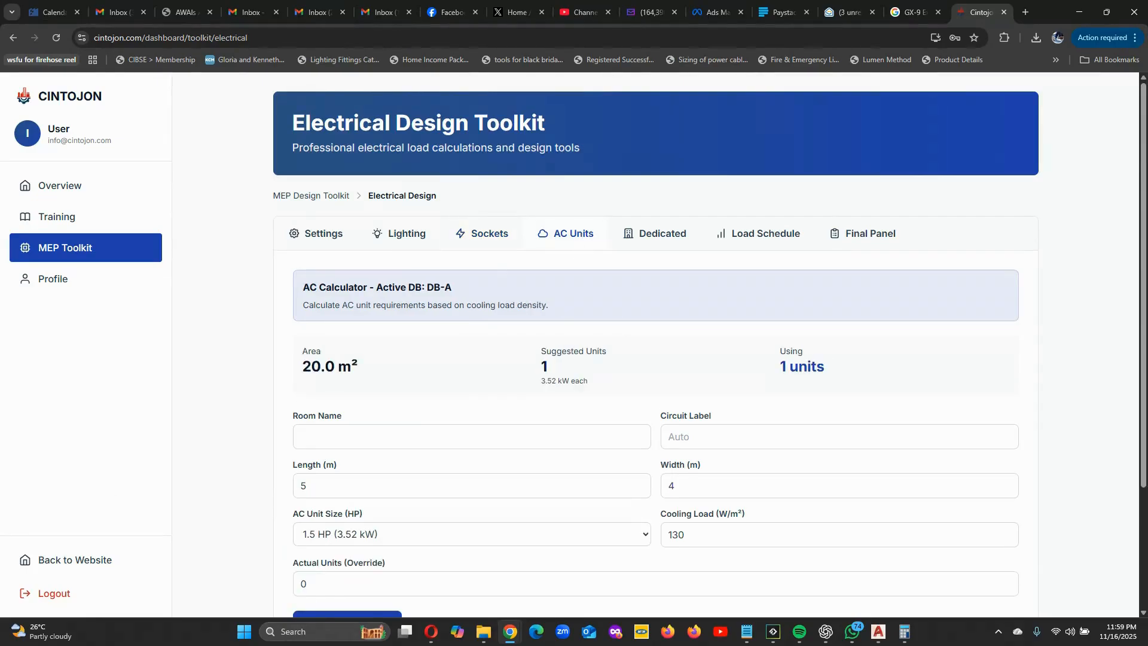